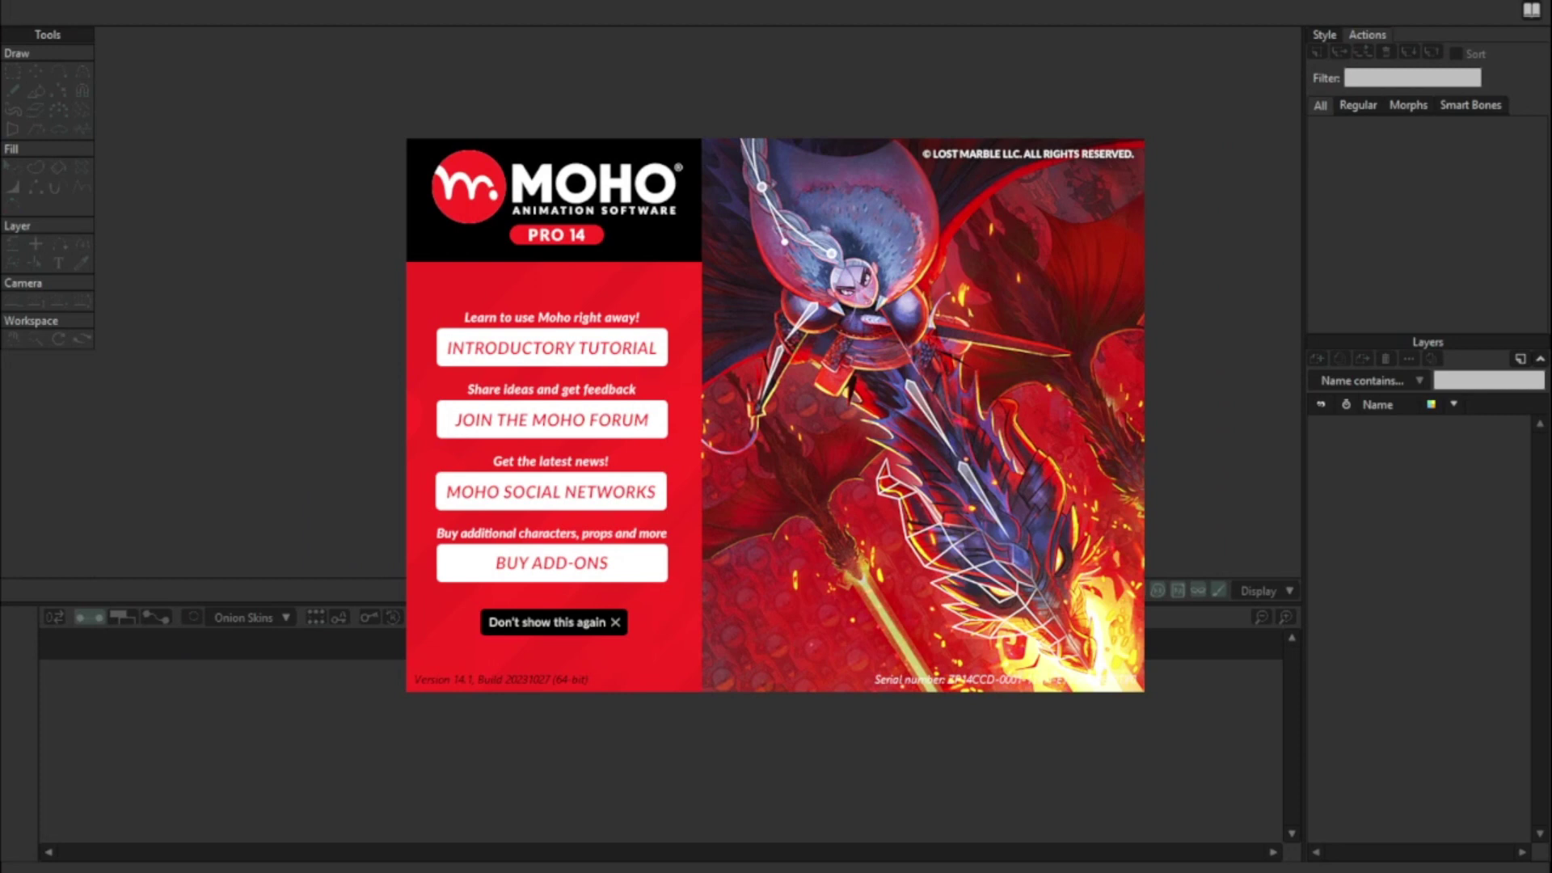
- Close the Moho Pro 14 welcome splash screen to reveal the empty workspace
click(720, 323)
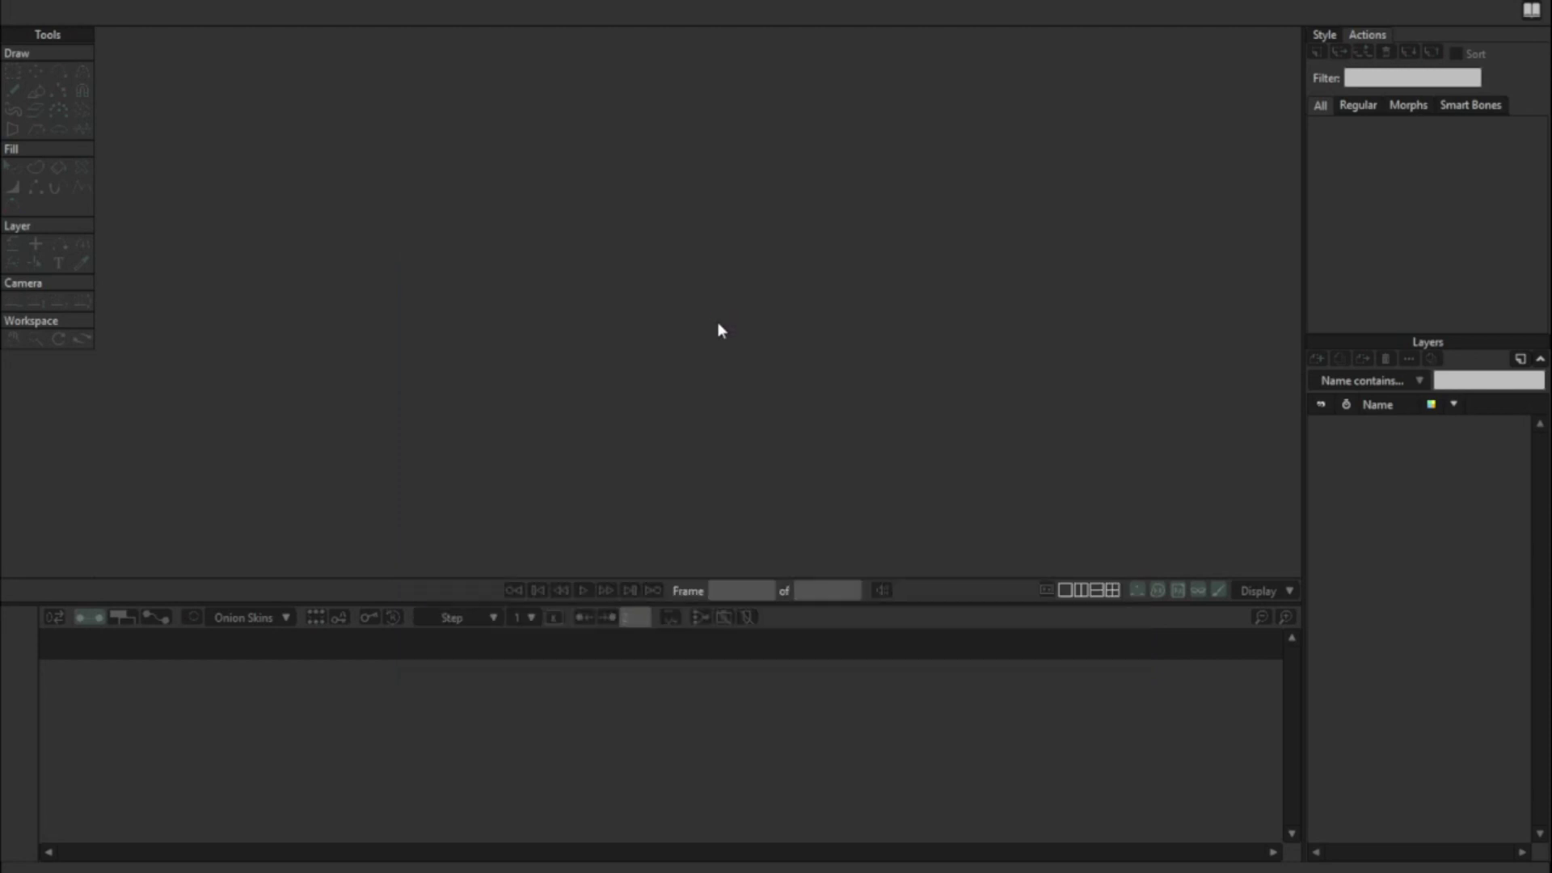
- Create a new document and draw a rectangle covering the whole camera frame
click(29, 5)
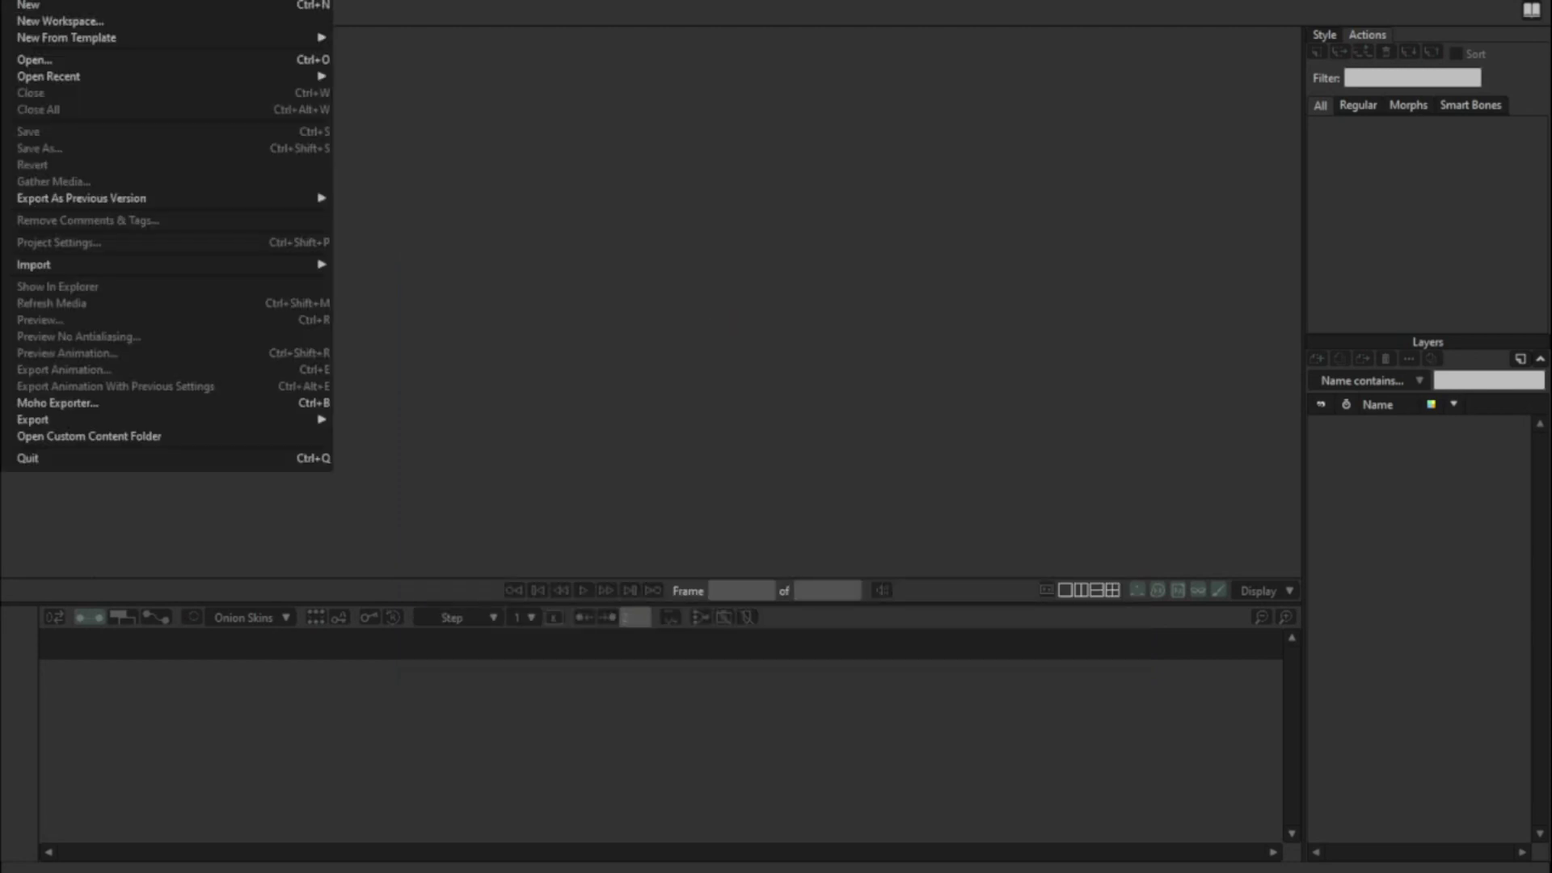
click(38, 6)
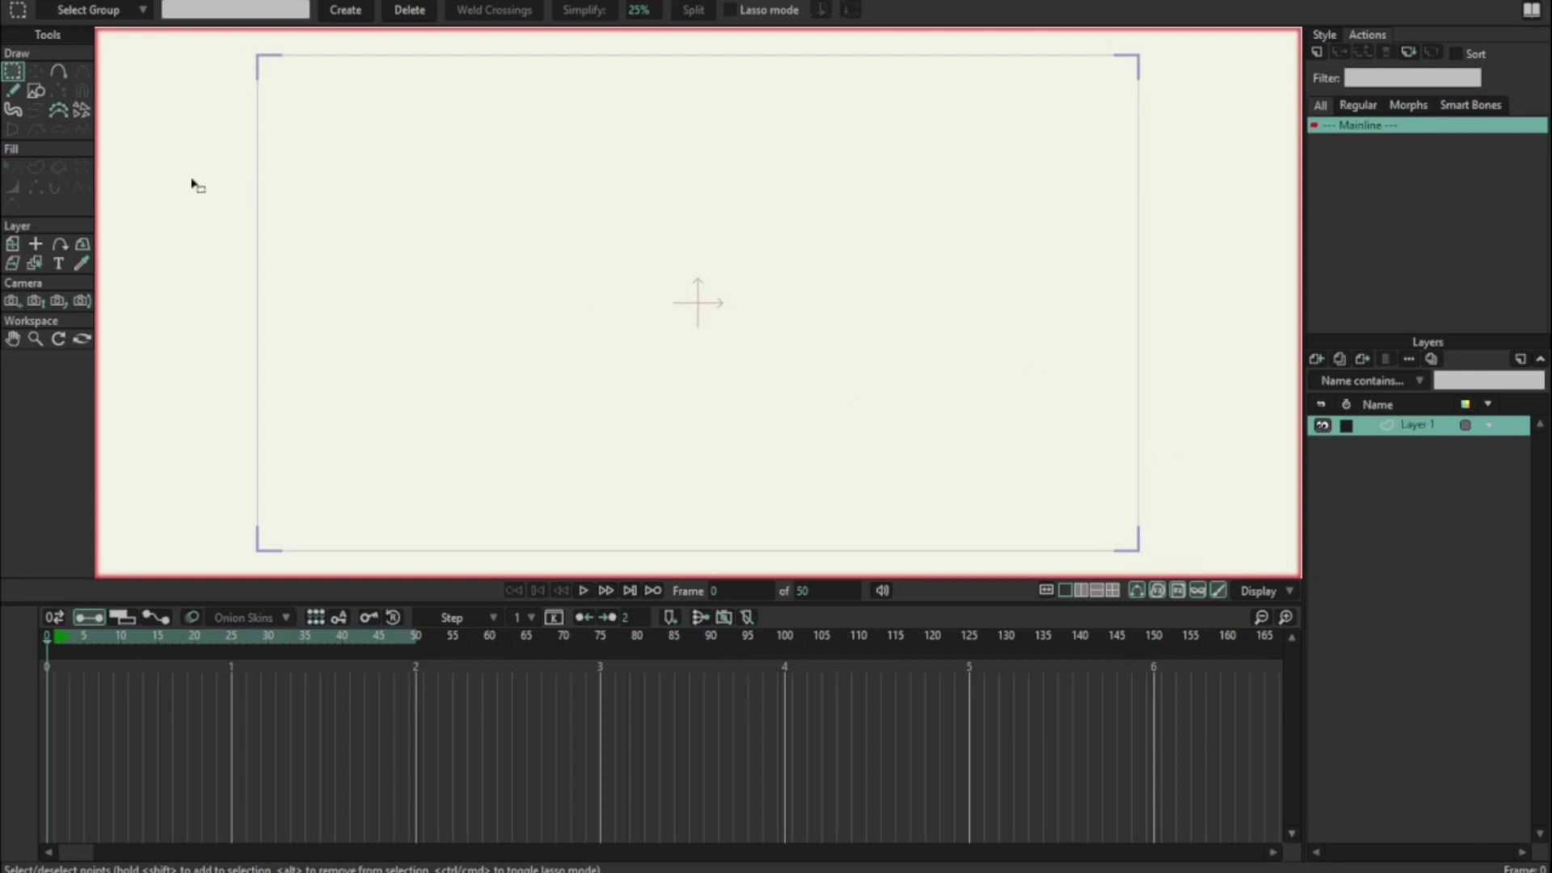
click(37, 93)
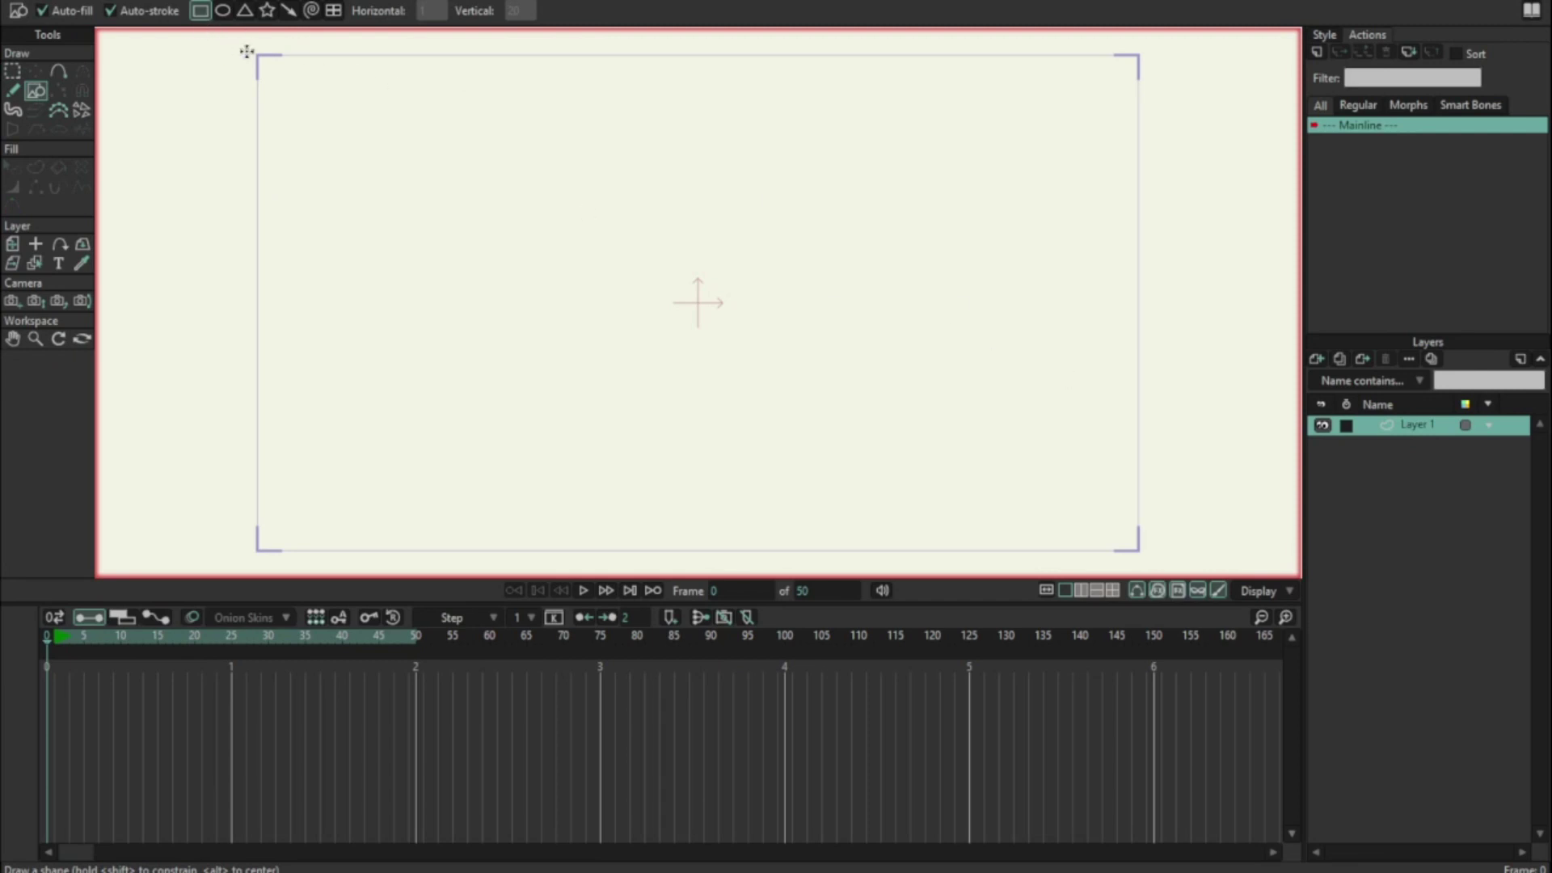
mouse_move(249, 50)
mouse_down()
mouse_move(679, 412)
mouse_move(1055, 548)
mouse_move(1148, 560)
mouse_up()
- Give the background rectangle a green fill
click(13, 168)
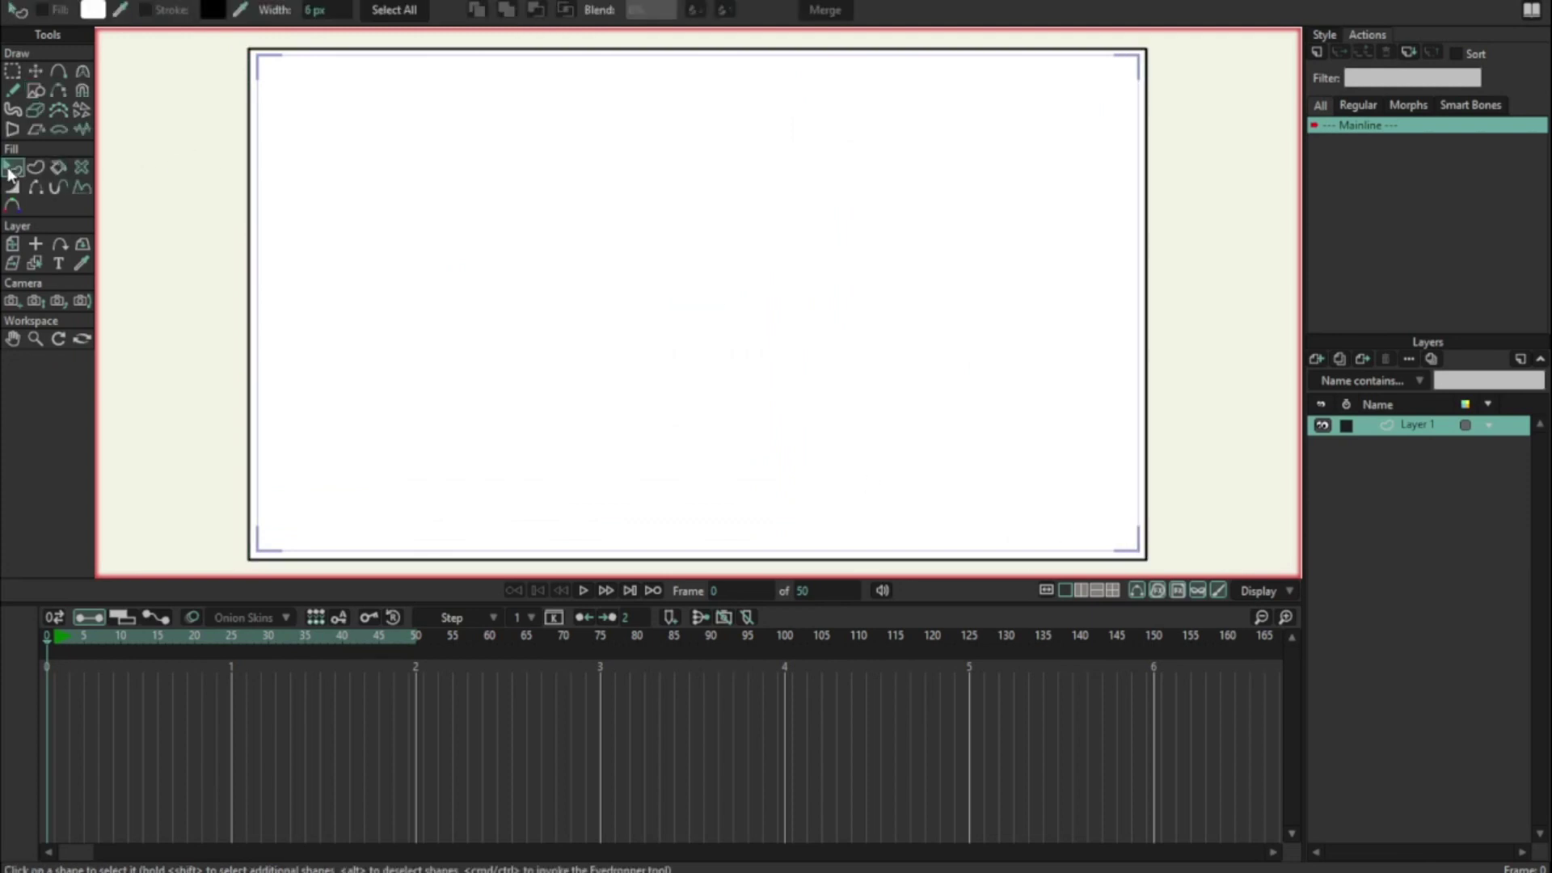
click(458, 173)
click(1330, 35)
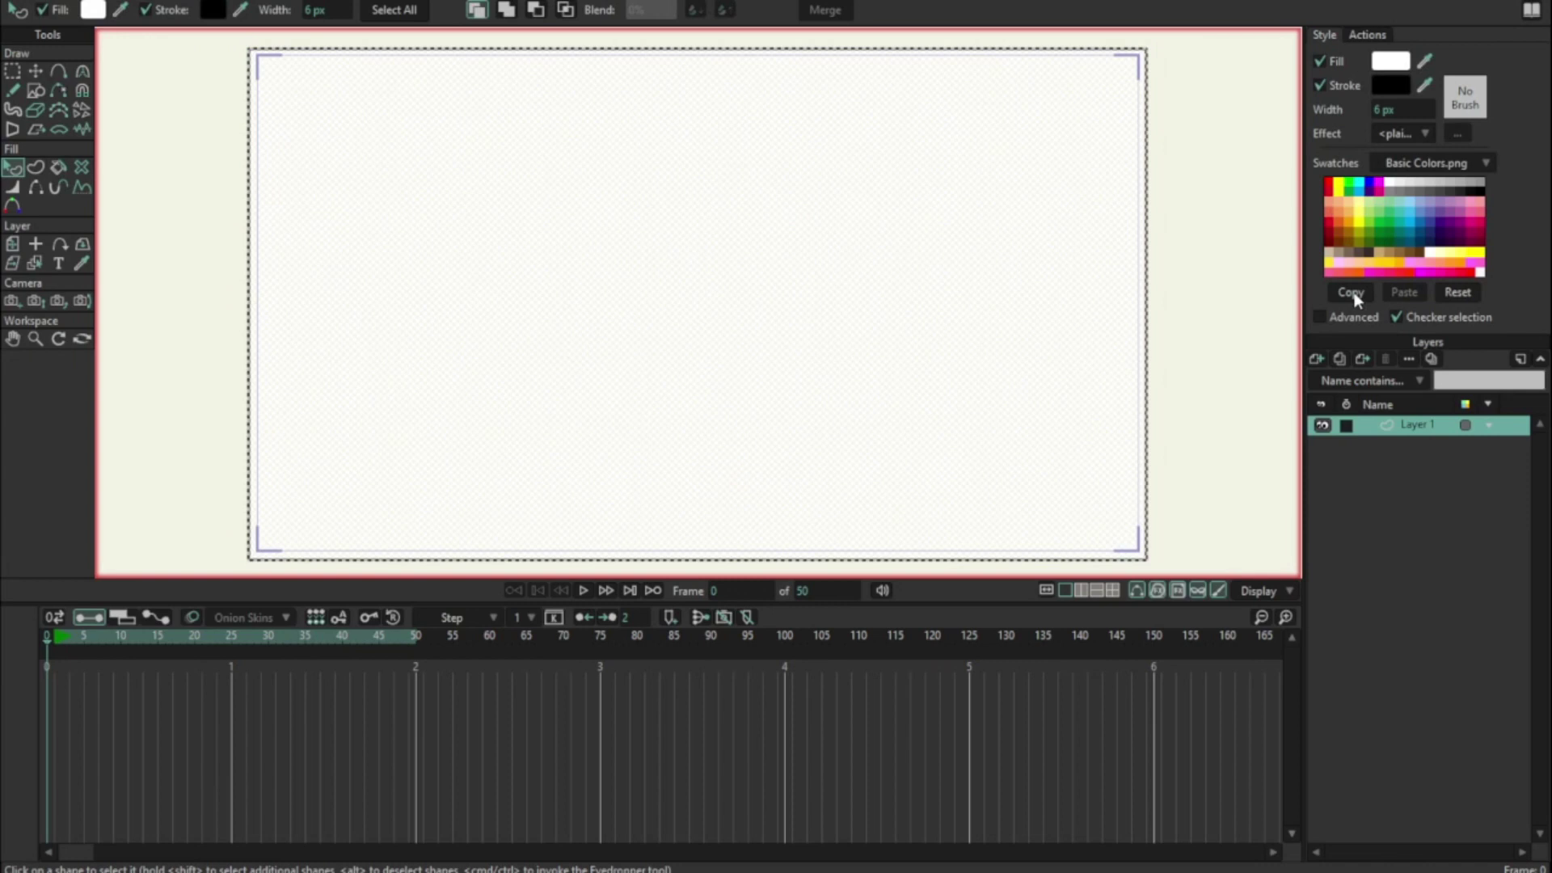
click(1382, 239)
click(1180, 214)
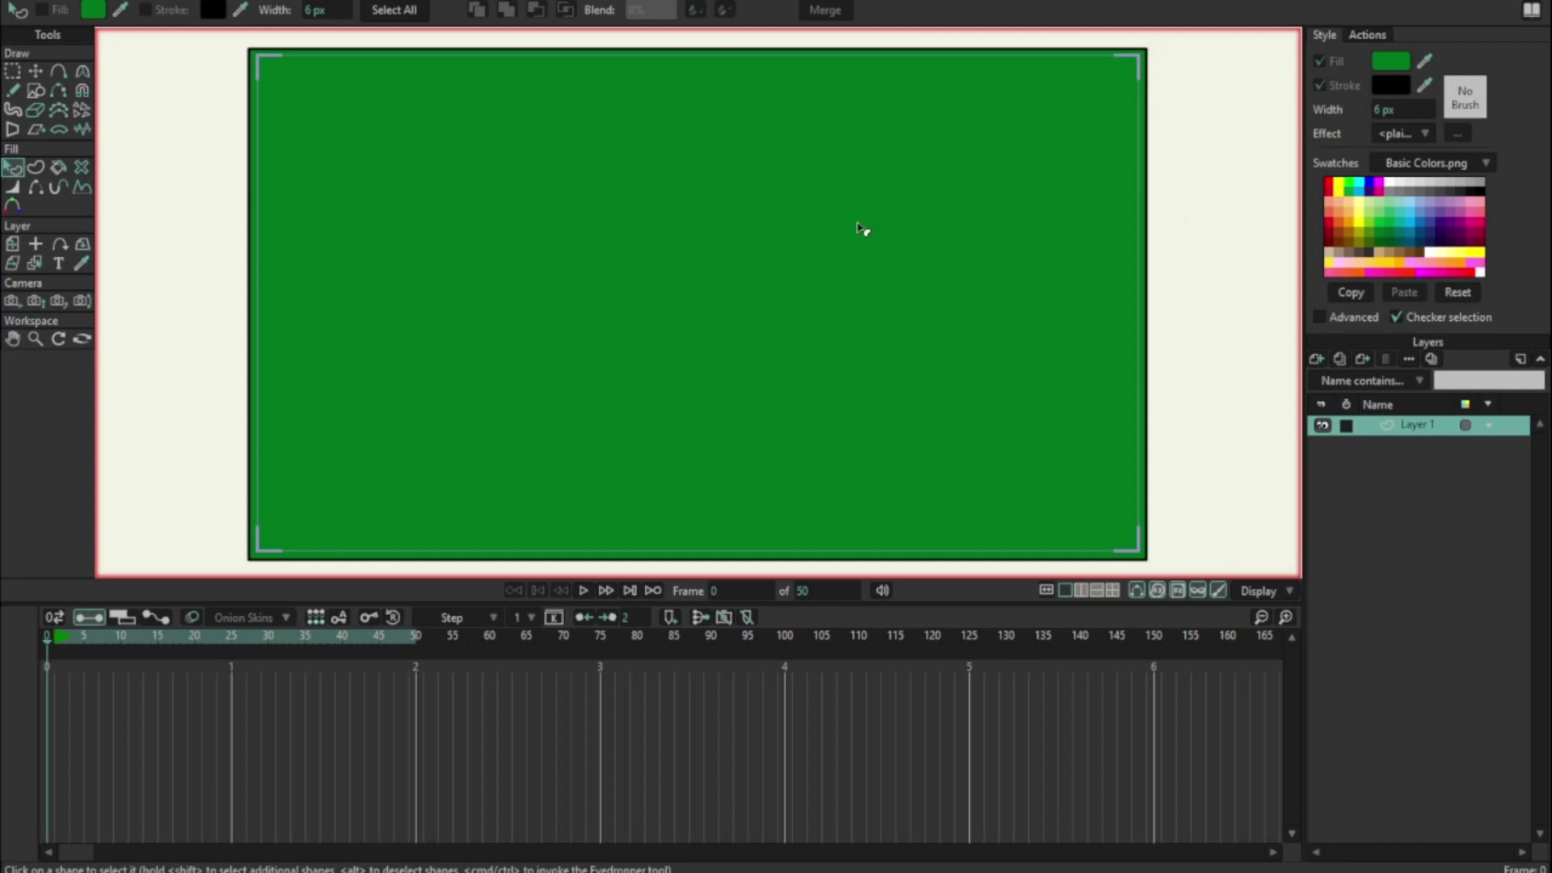
- Rename Layer 1 to 'BG'
double_click(1421, 425)
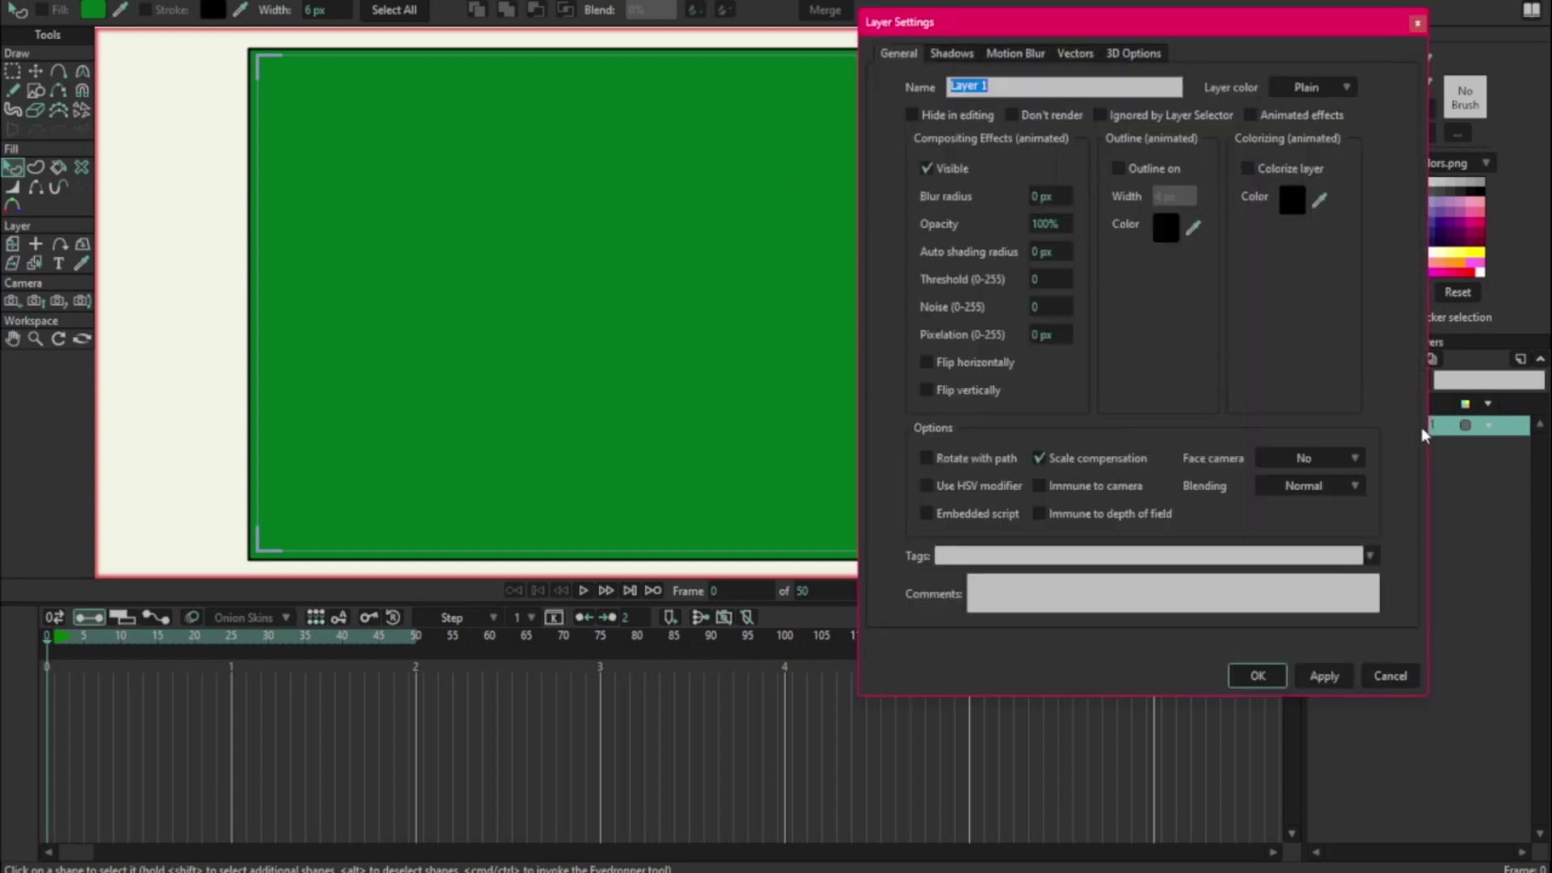
text(BG)
key(Return)
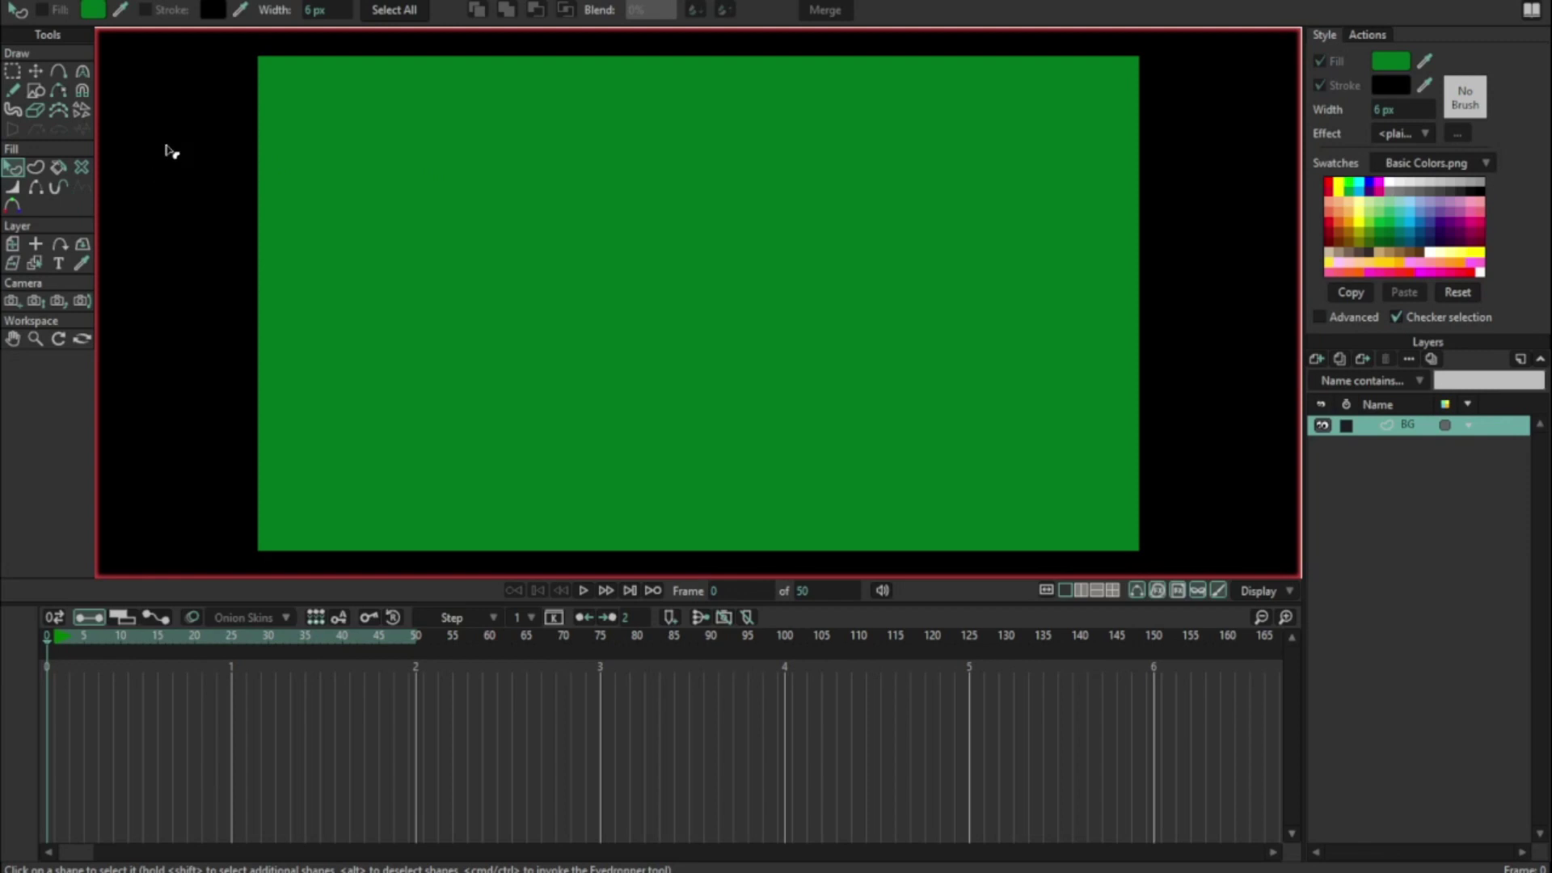
- Run Scripts > Text > Number Sequence and move its dialog higher up
click(227, 1)
mouse_move(240, 138)
mouse_move(250, 171)
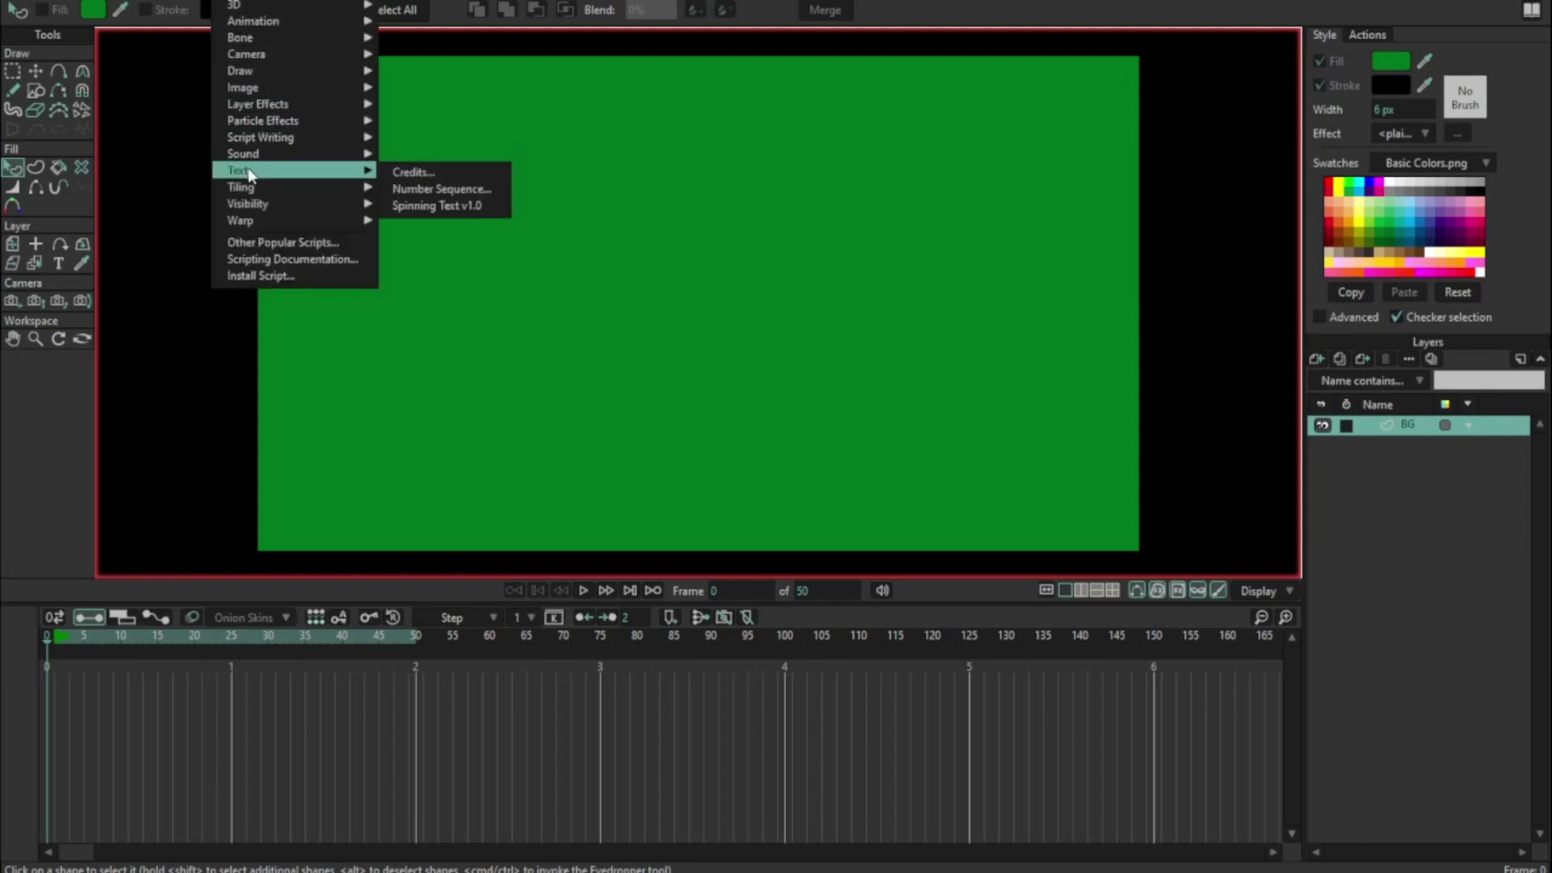
click(396, 189)
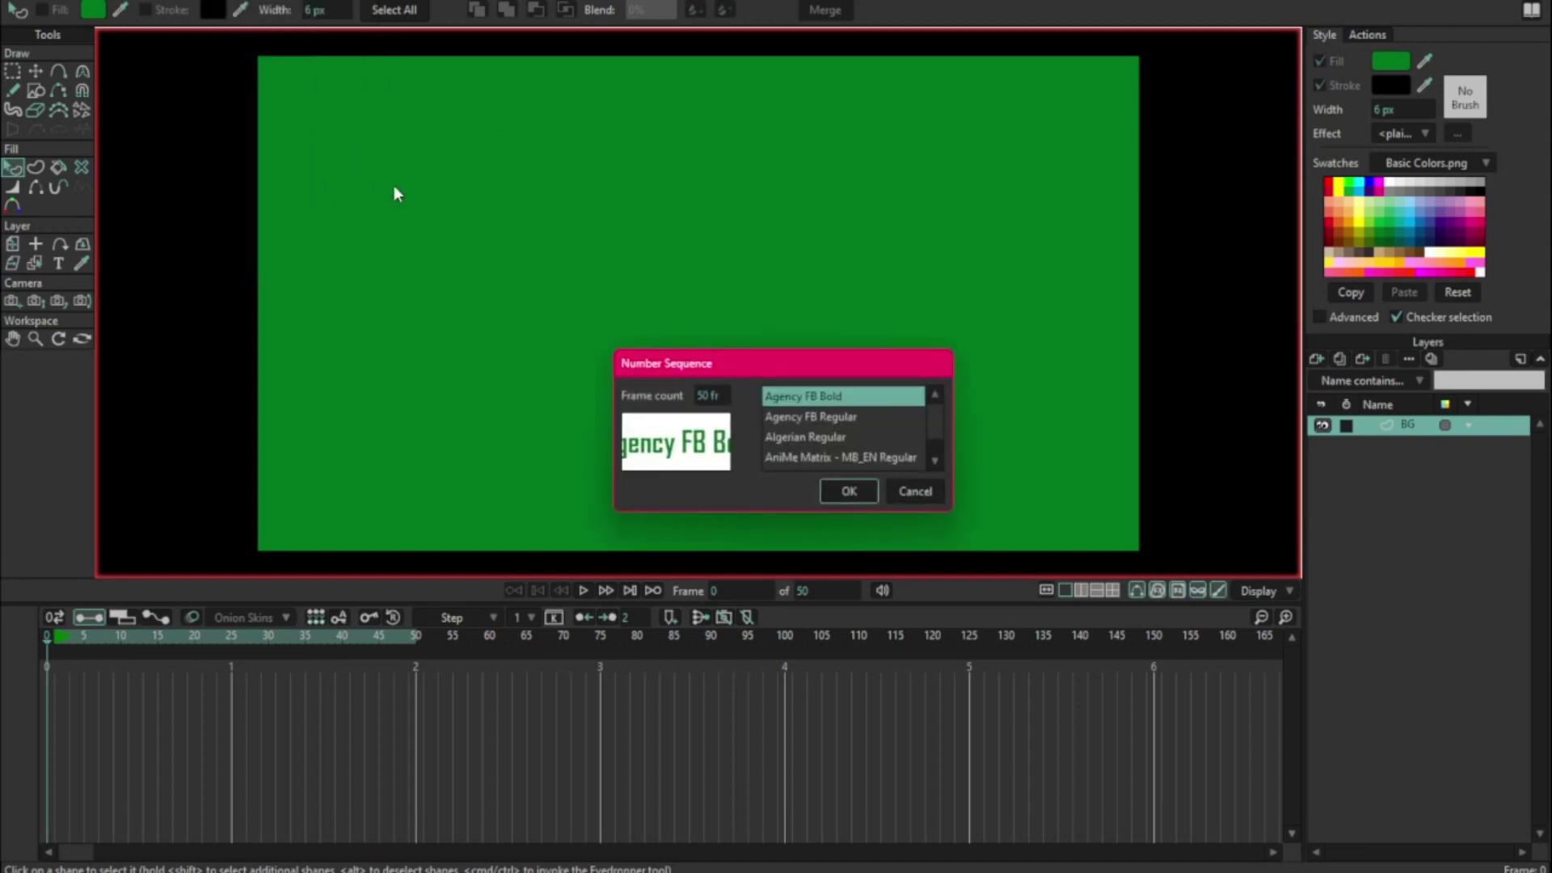
drag(752, 371, 753, 294)
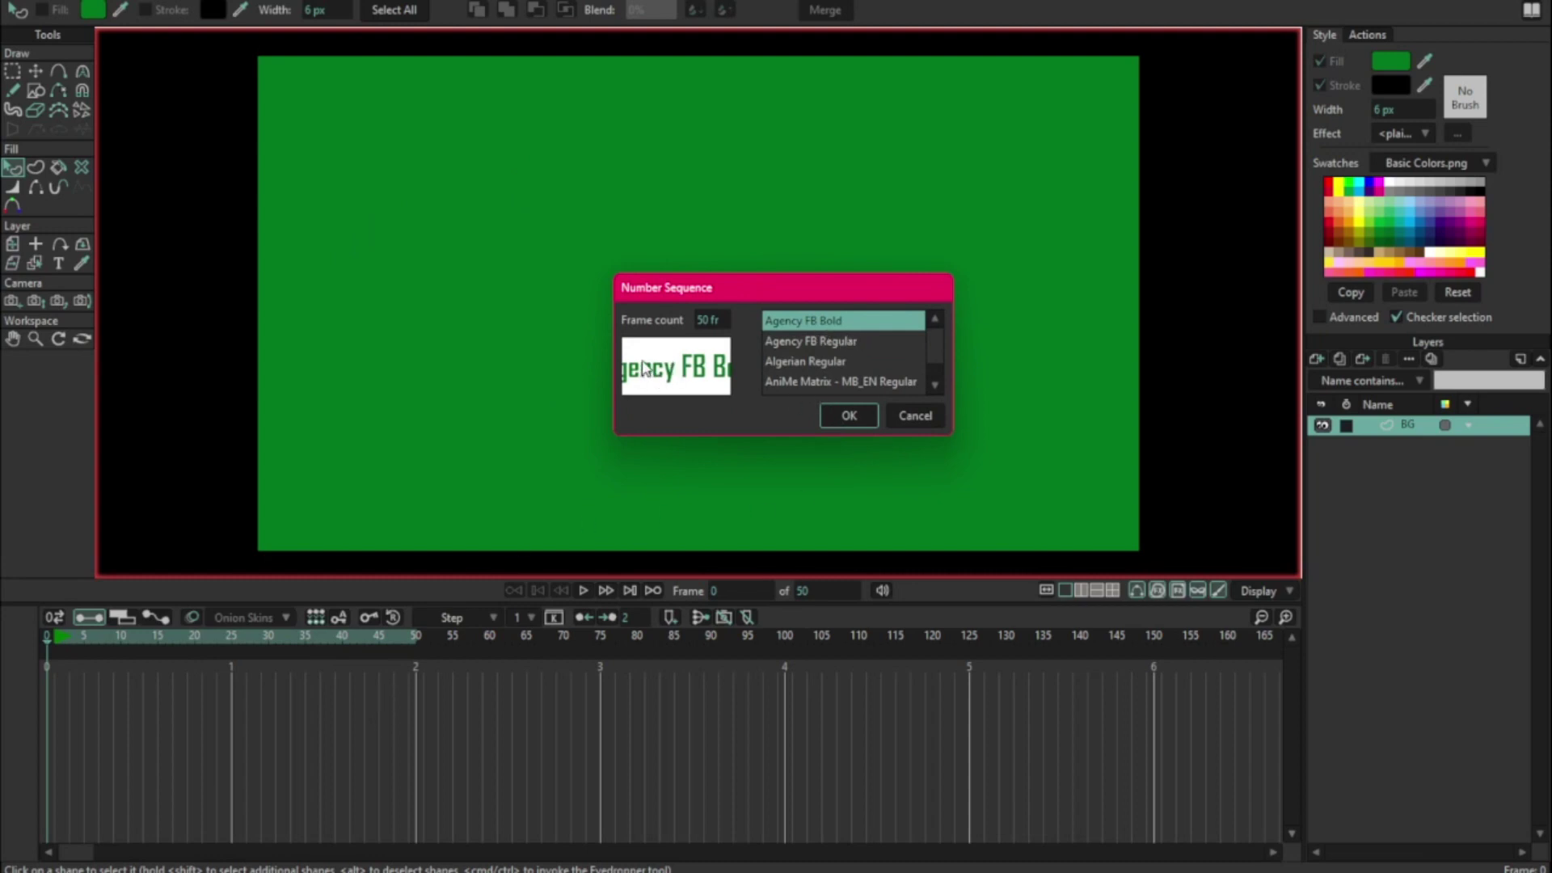
- Cancel Number Sequence for now and set both the fill and stroke colours to white
click(925, 416)
click(1393, 61)
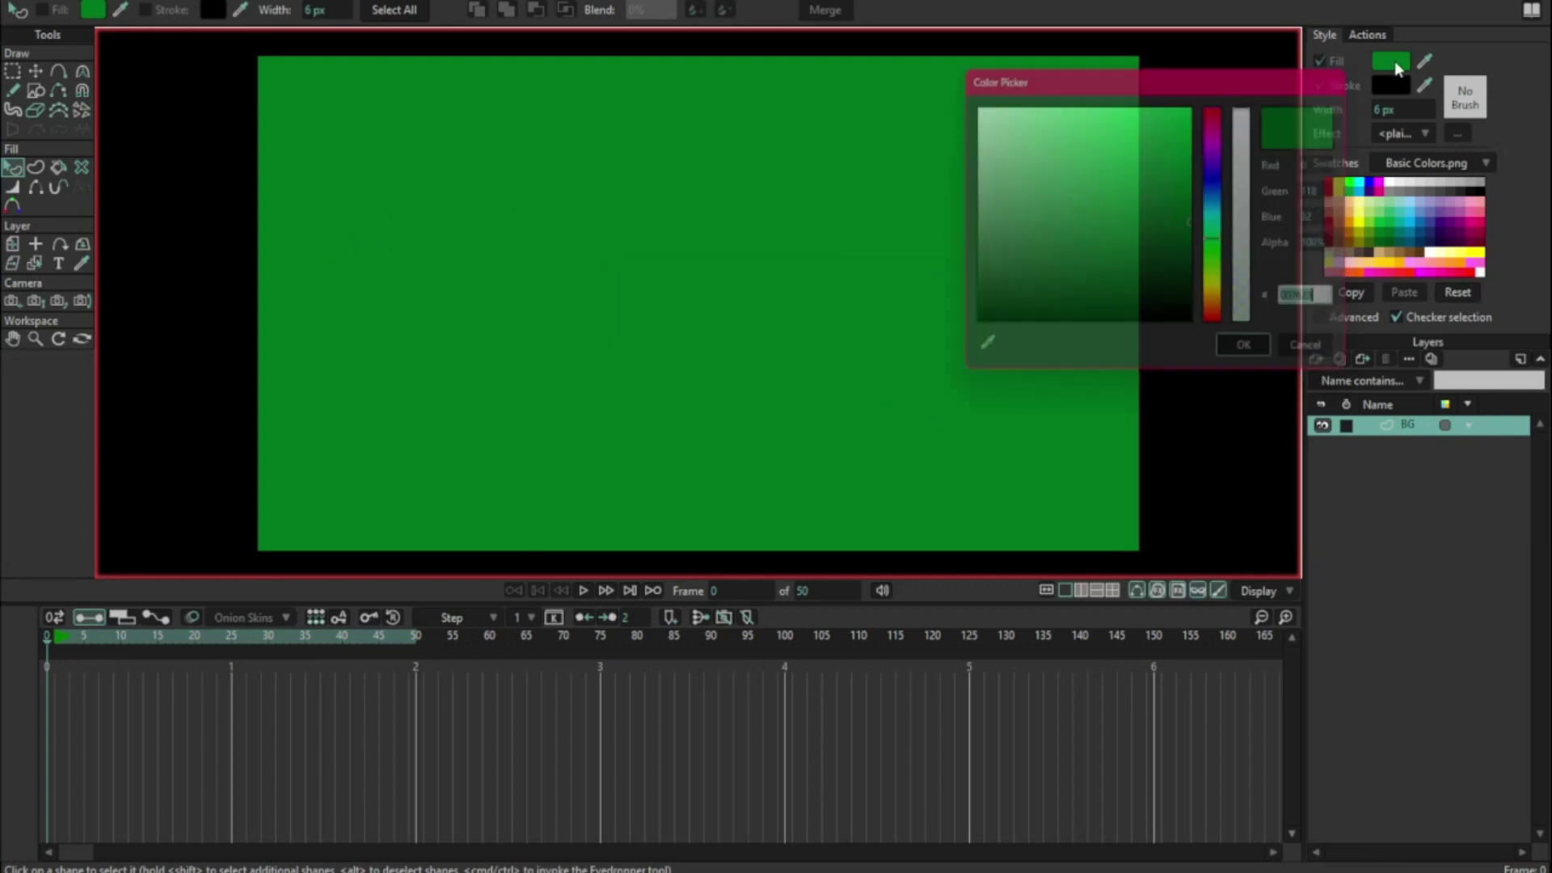
drag(1122, 153, 948, 120)
click(1262, 351)
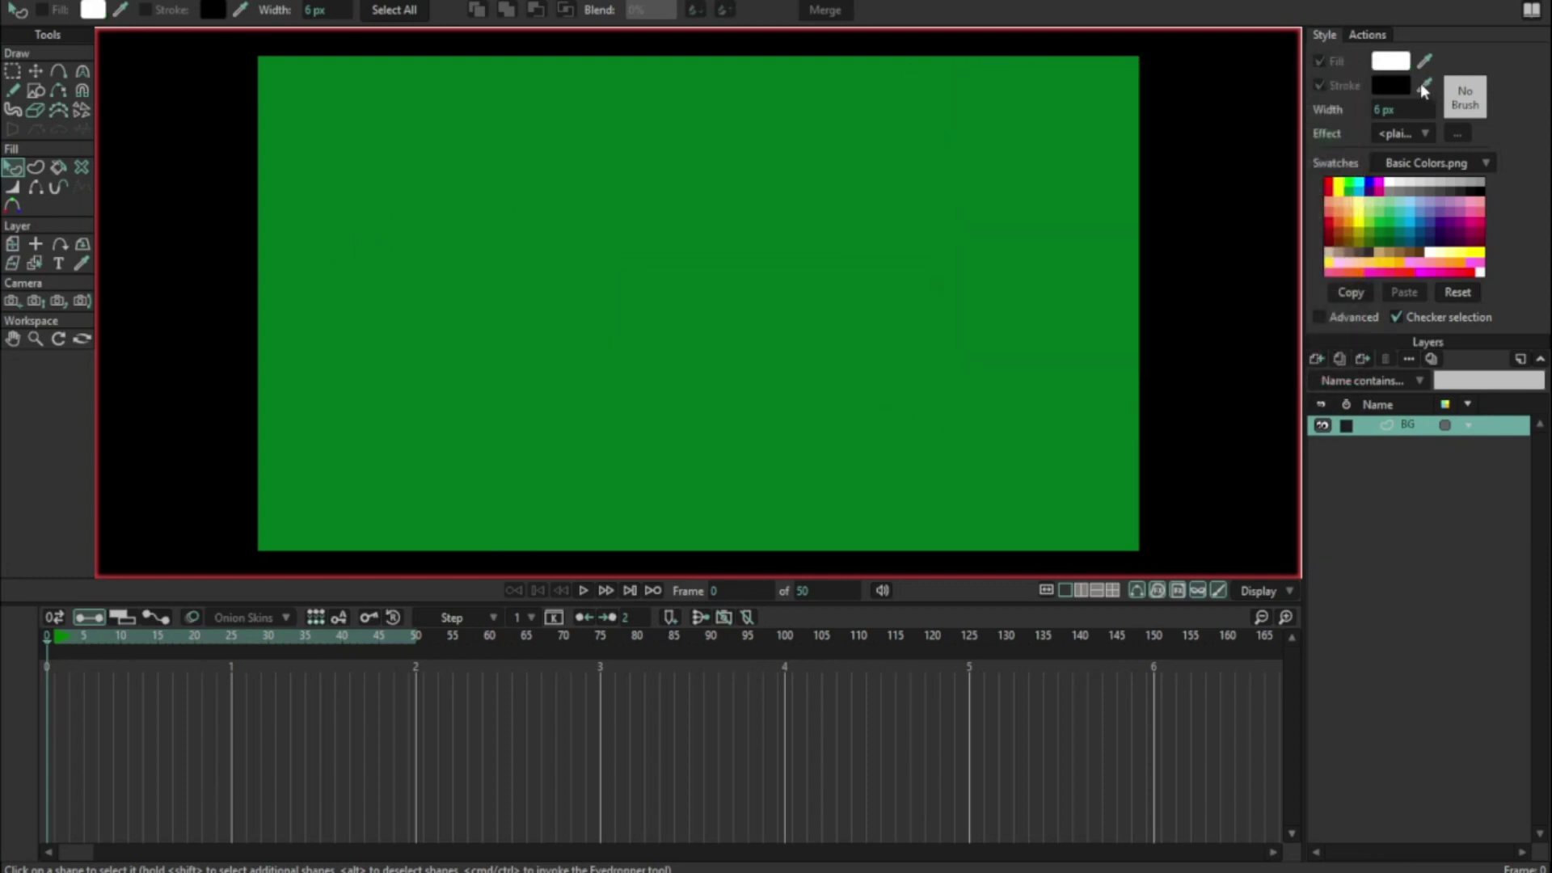
mouse_move(1423, 86)
mouse_down()
mouse_move(1378, 61)
mouse_move(1385, 78)
mouse_up()
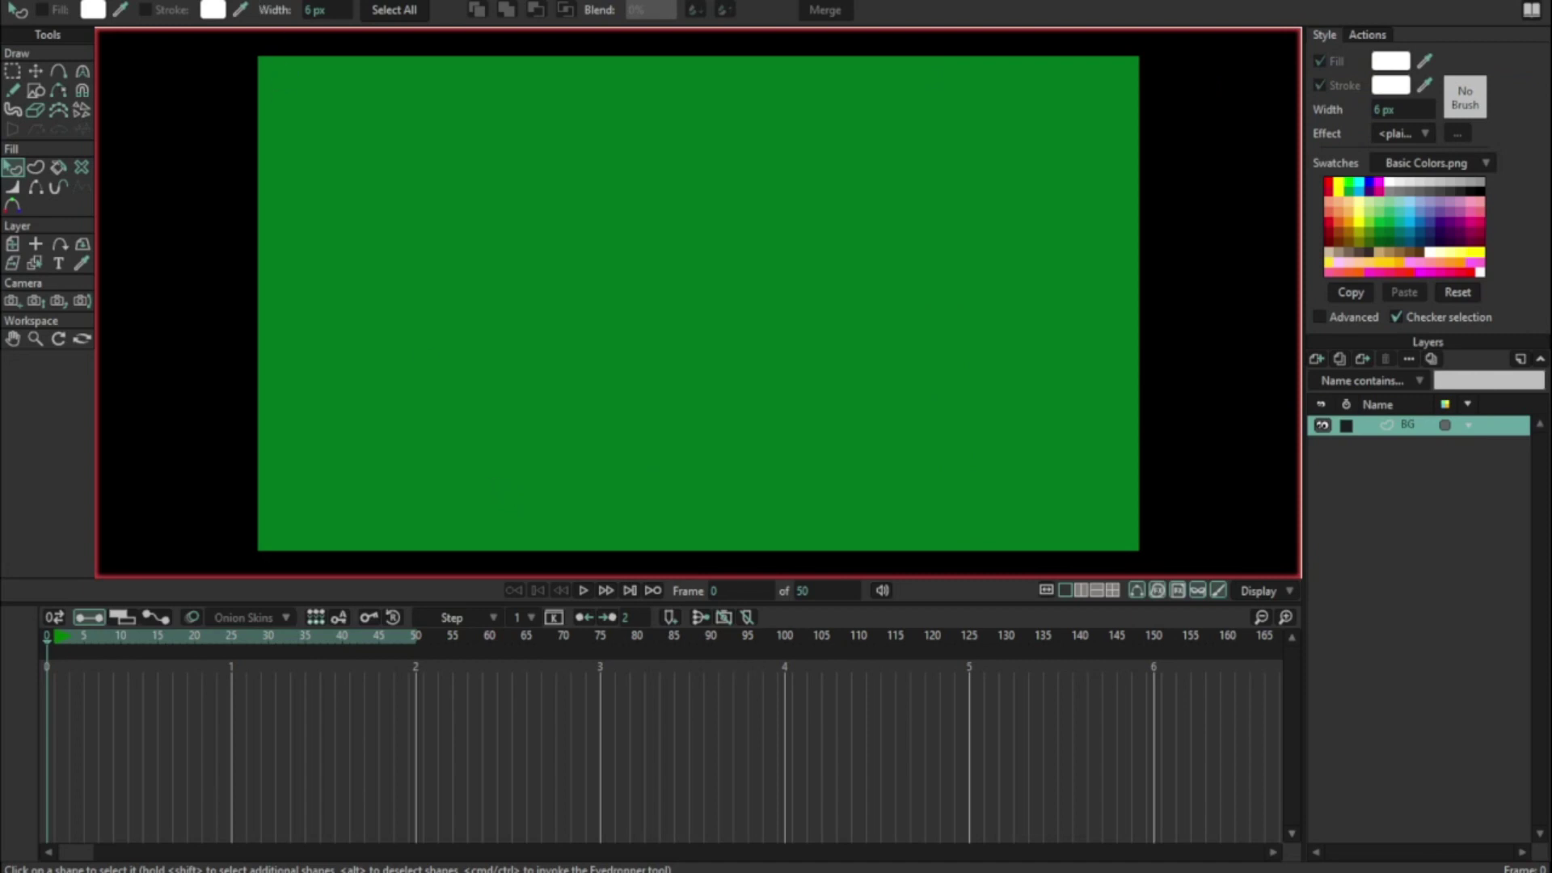
click(255, 2)
mouse_move(347, 170)
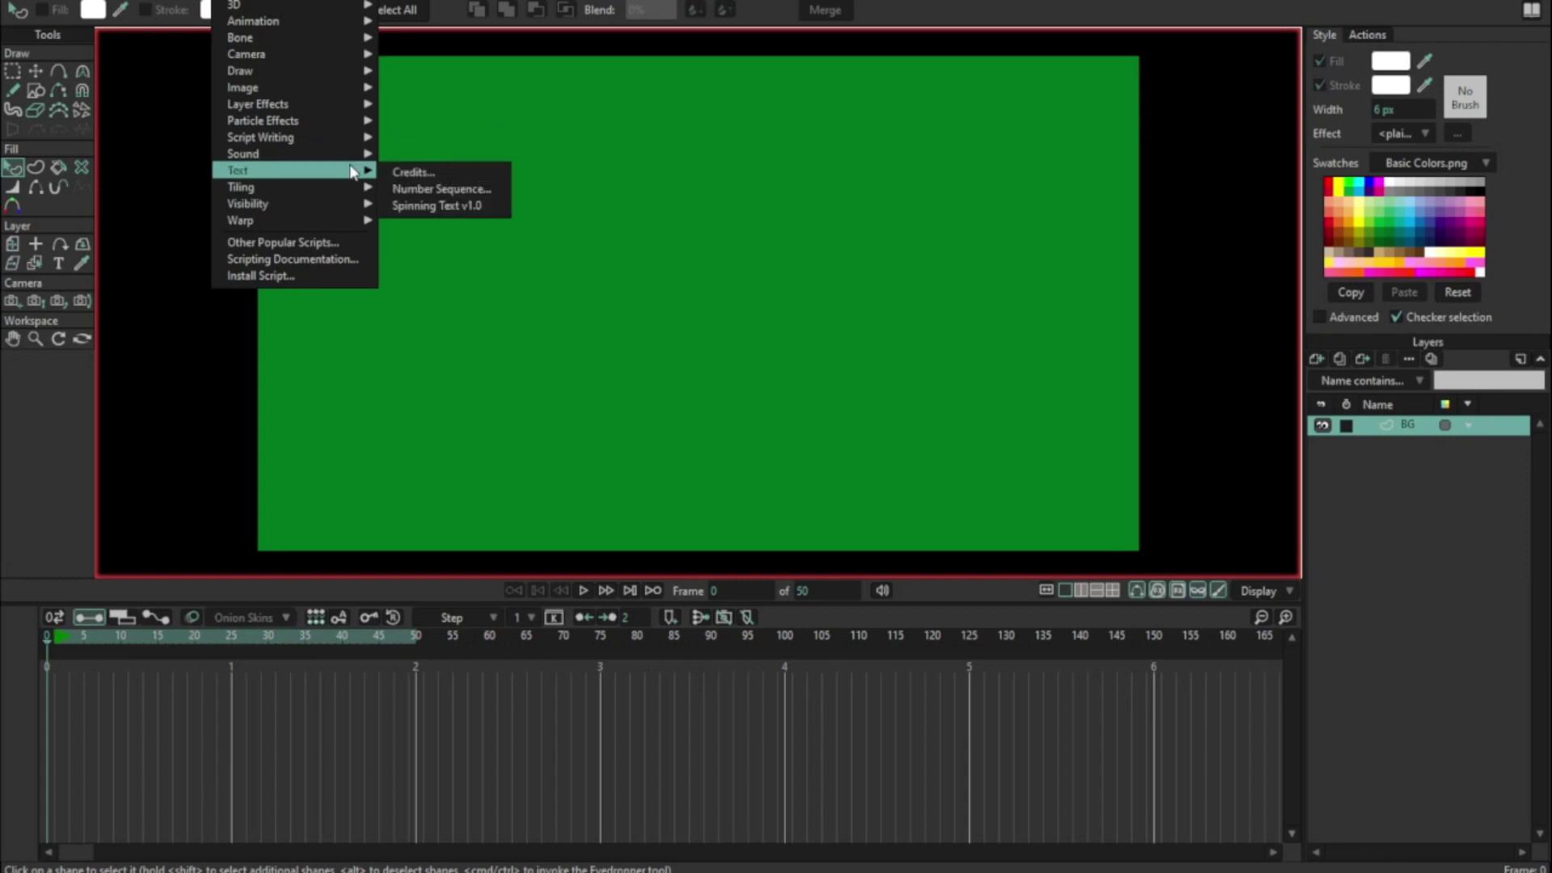
- Rerun Number Sequence with Arial Bold to generate 50 white numbered layers
click(410, 187)
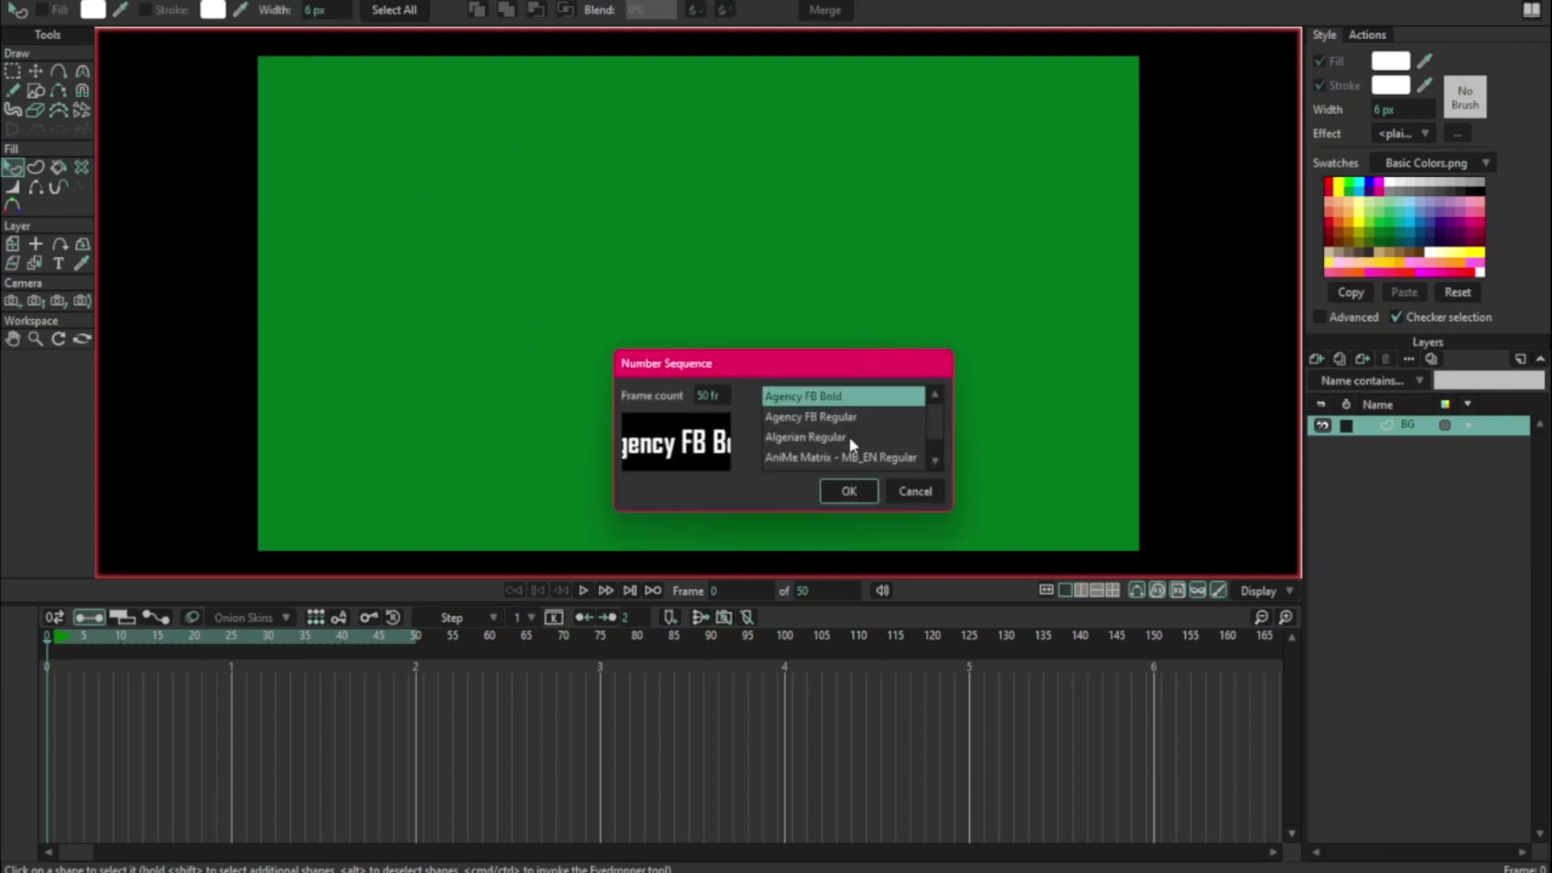
scroll(859, 431, down, 2)
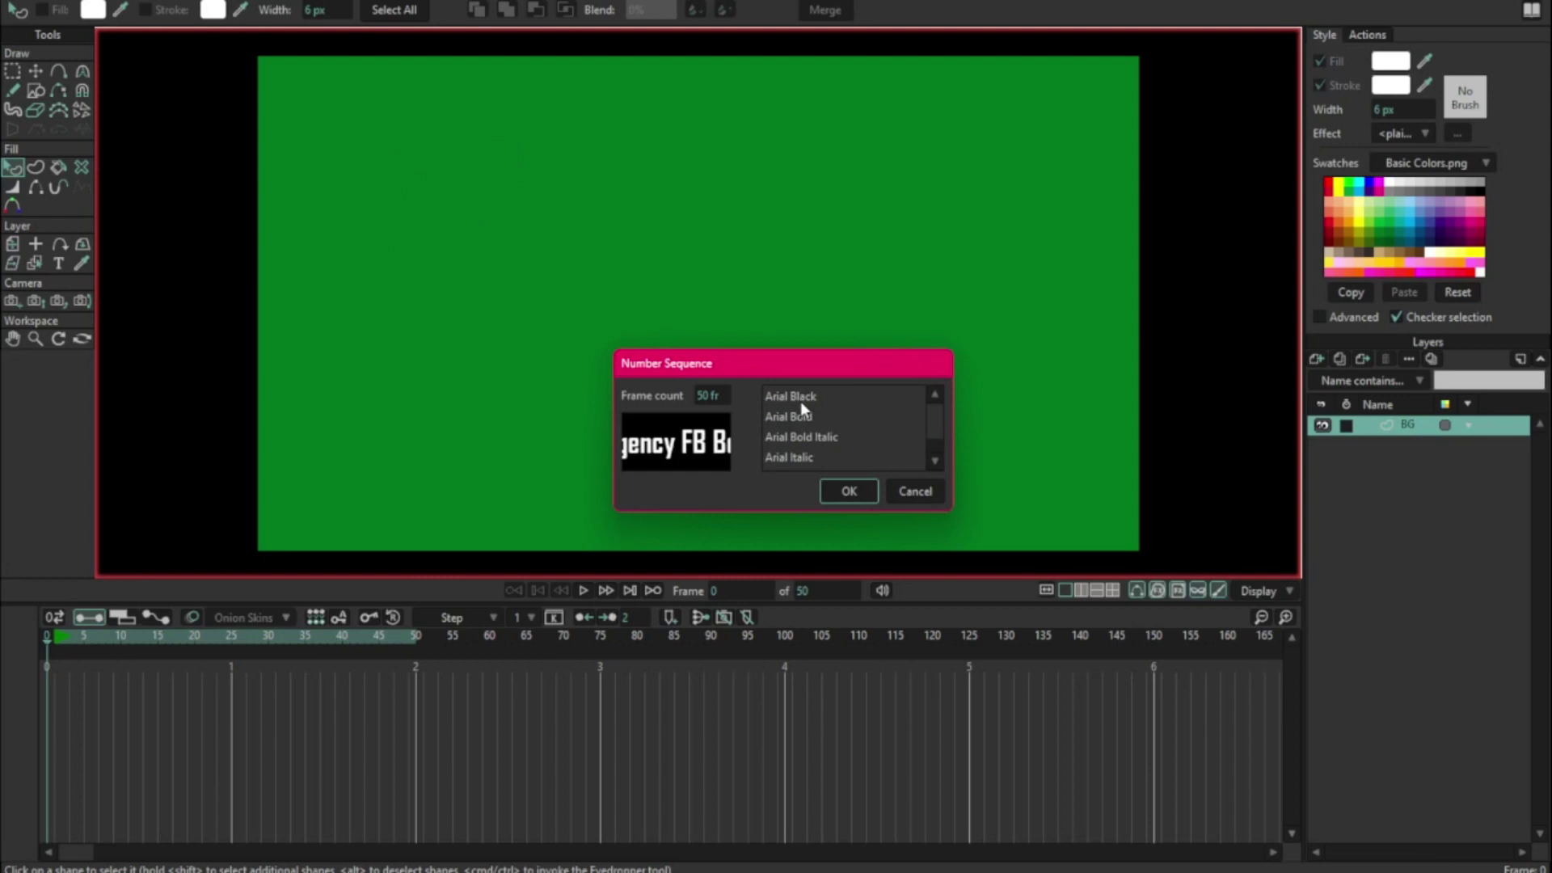
click(794, 419)
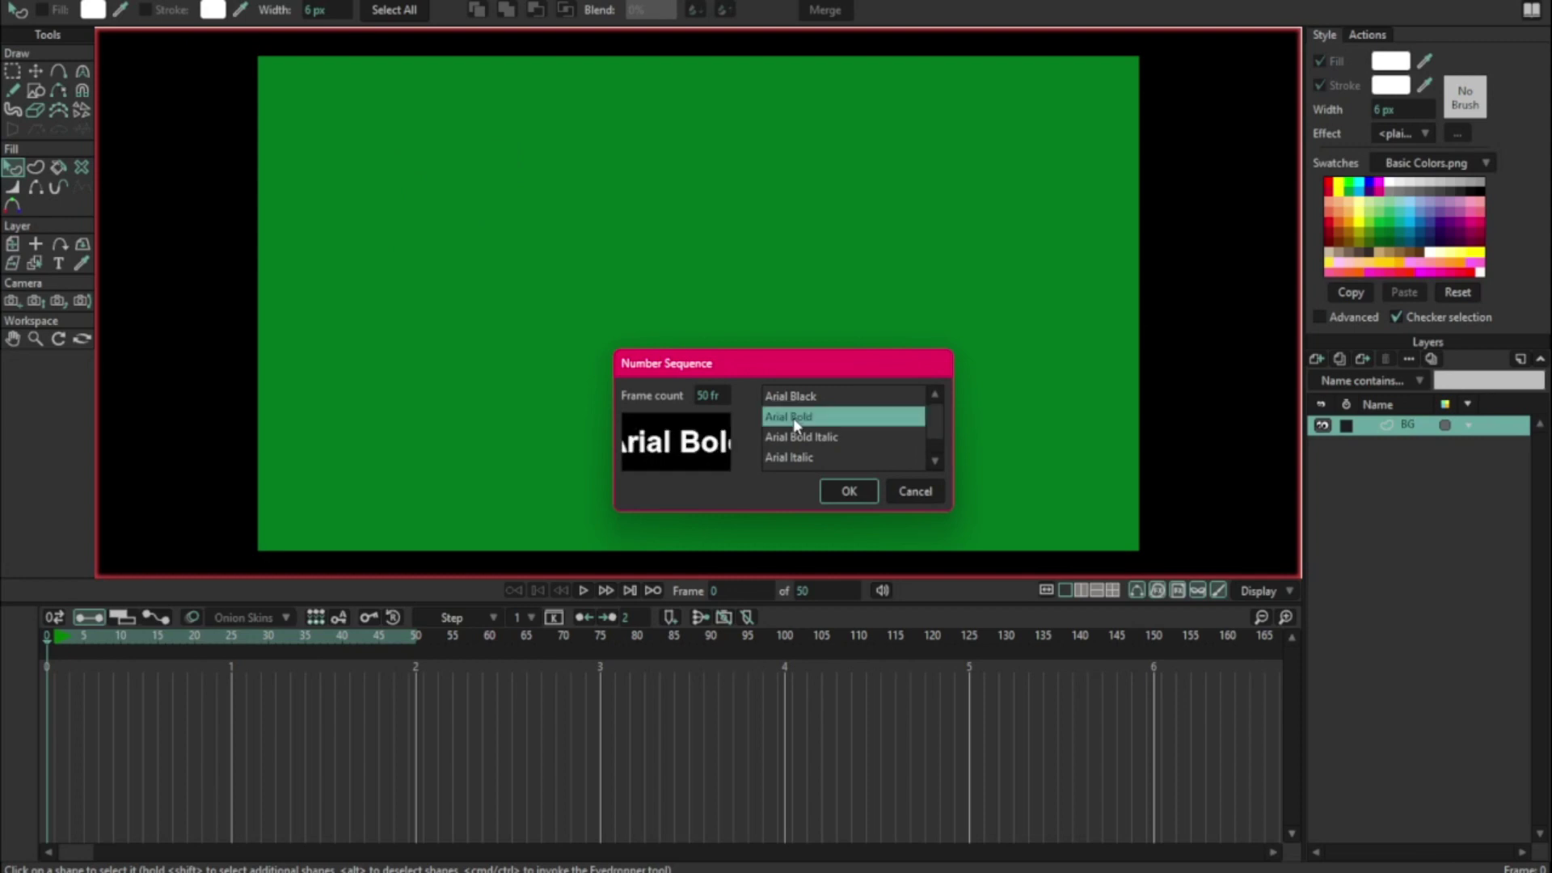
click(827, 495)
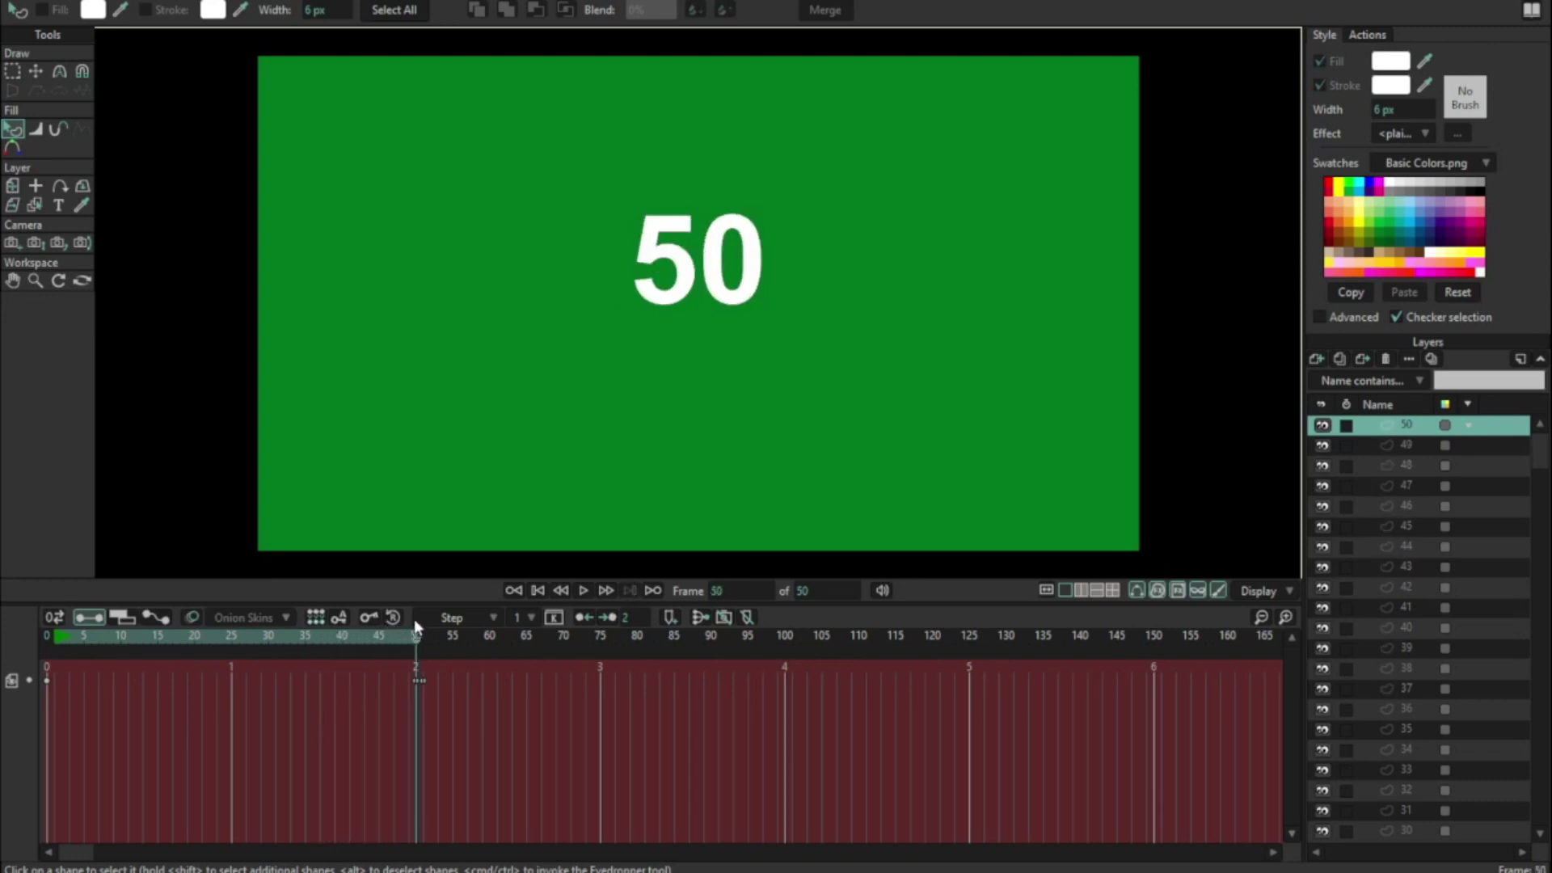
- Return to frame 0 and select all the numbered layers, 50 through 1
click(47, 638)
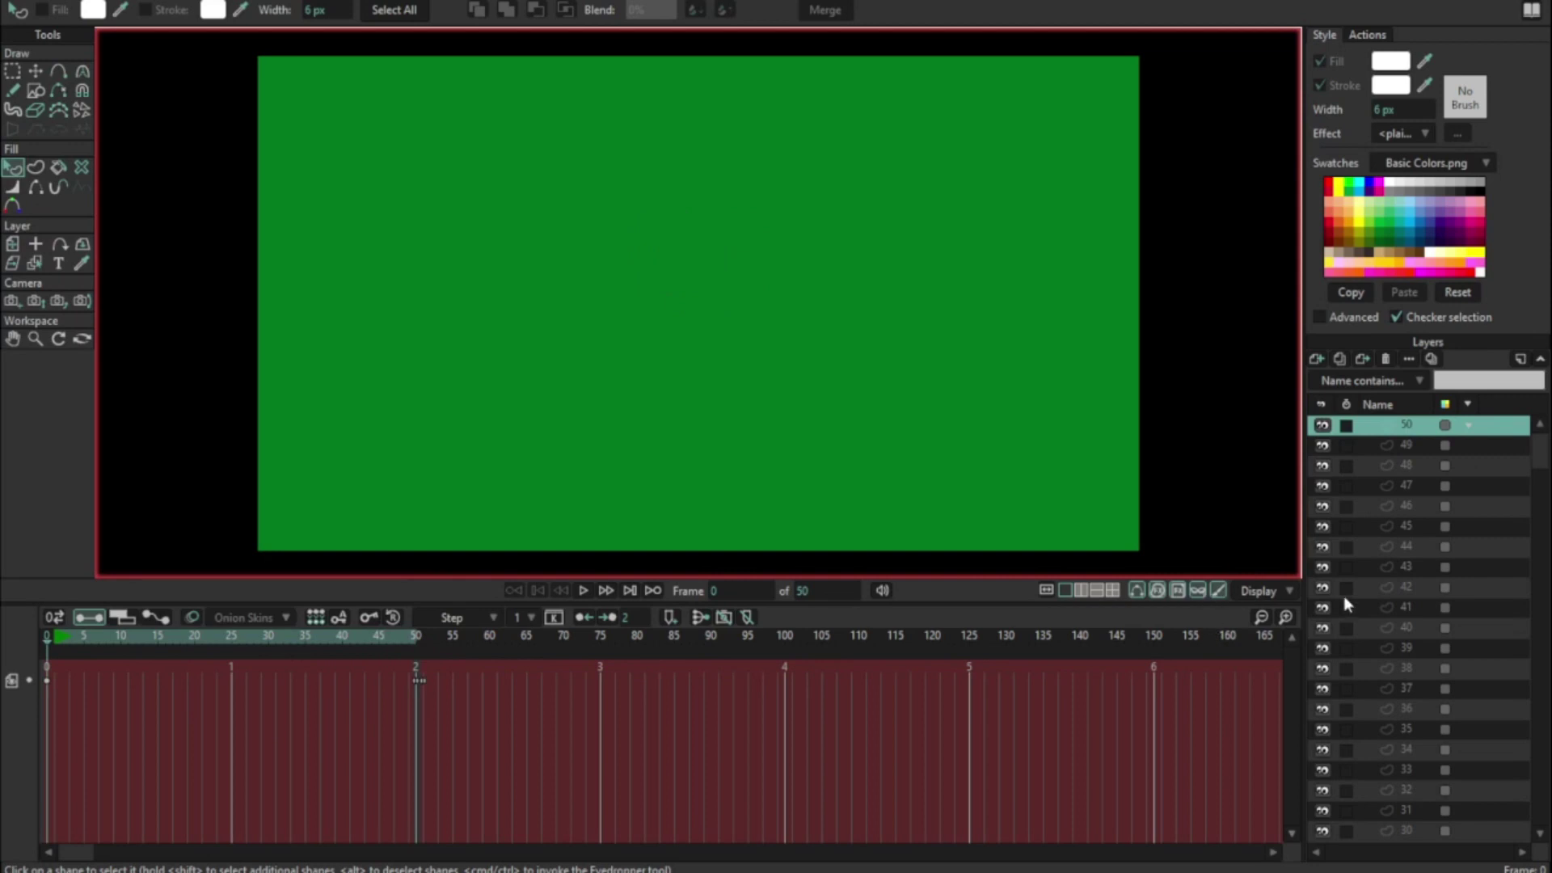
scroll(1421, 577, down, 8)
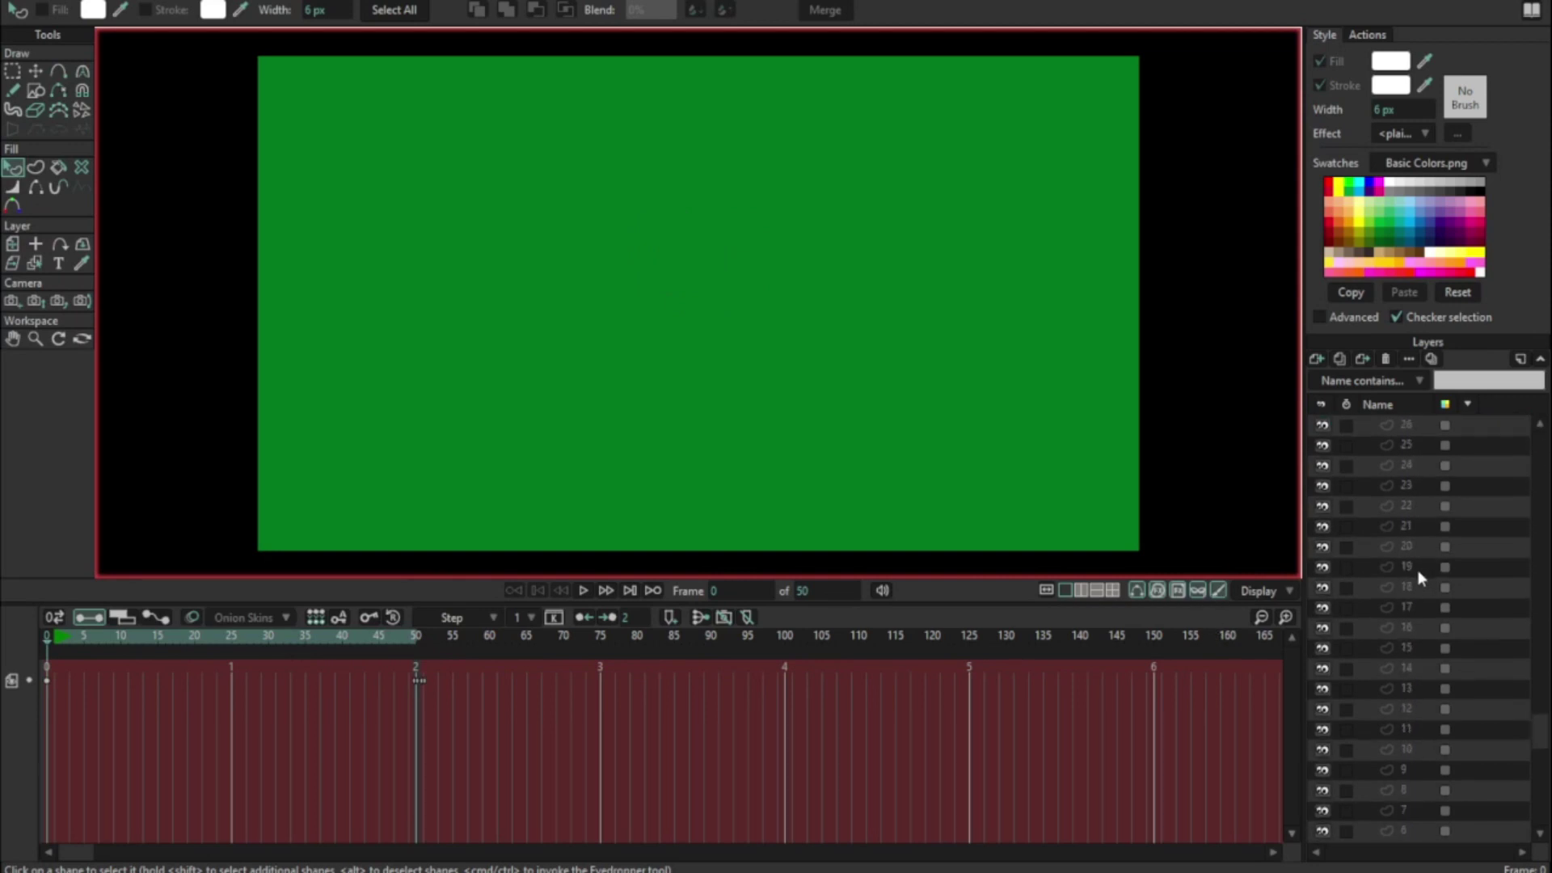
scroll(1418, 570, down, 2)
shift+click(1438, 803)
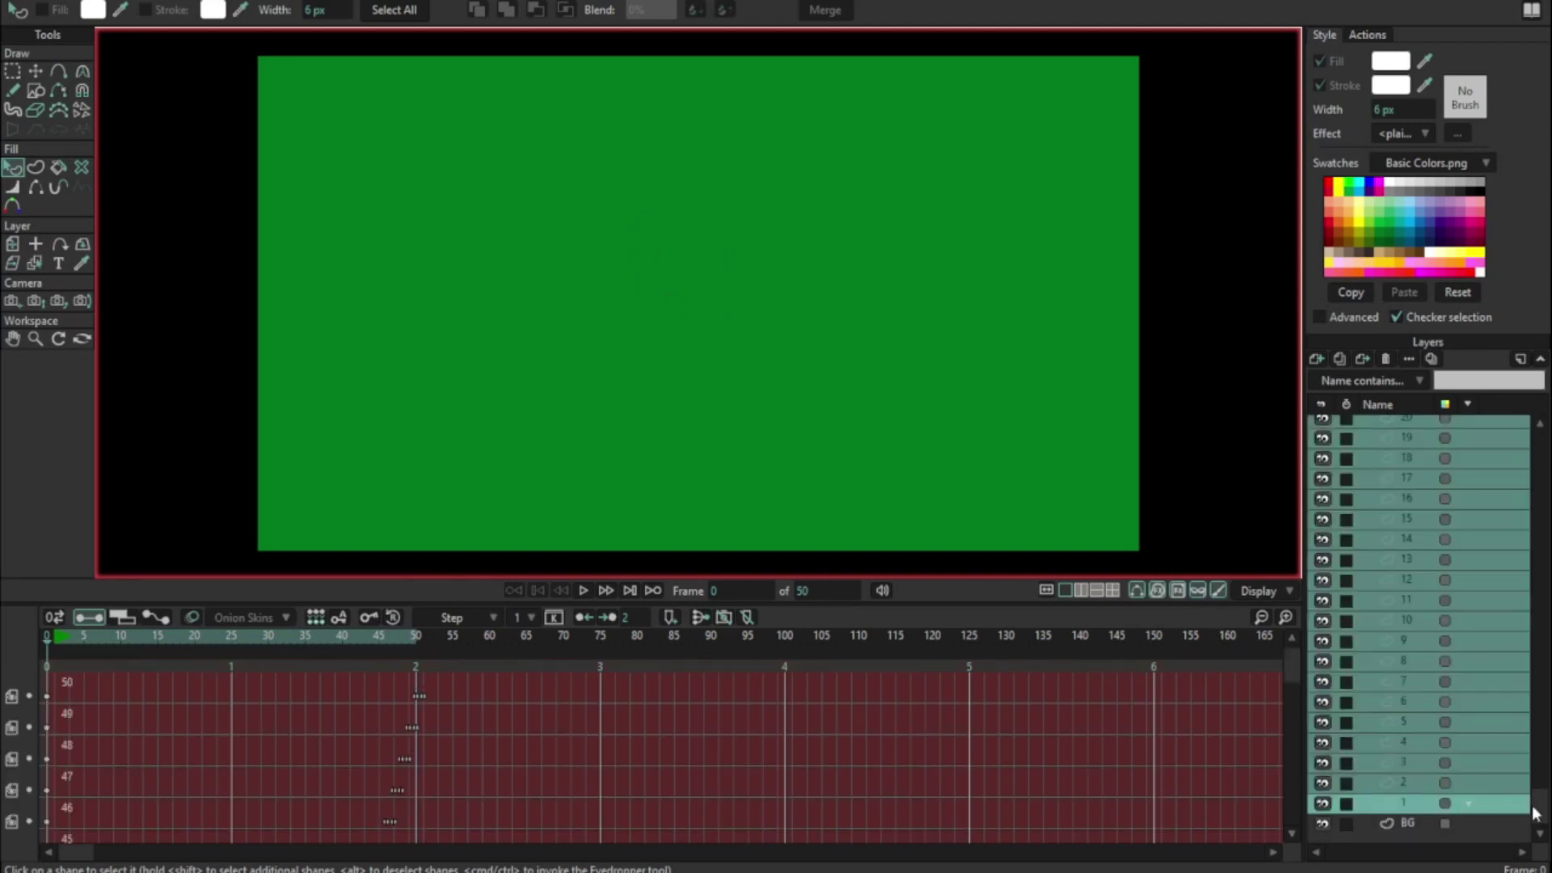
scroll(1535, 813, up, 10)
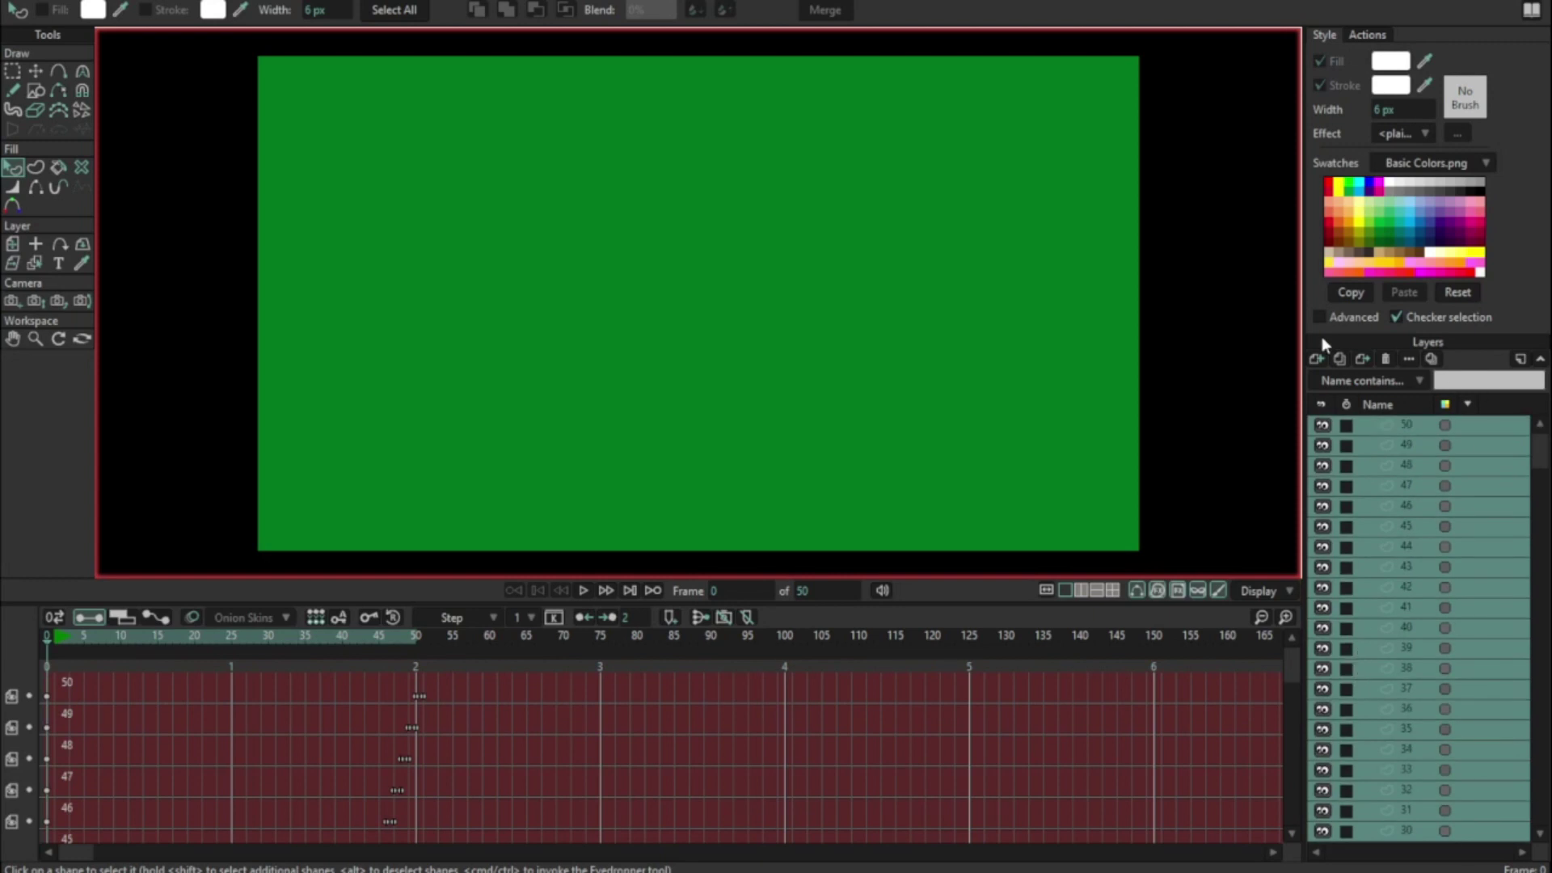
- Group the selected number layers and name the group 'Counter'
click(1315, 360)
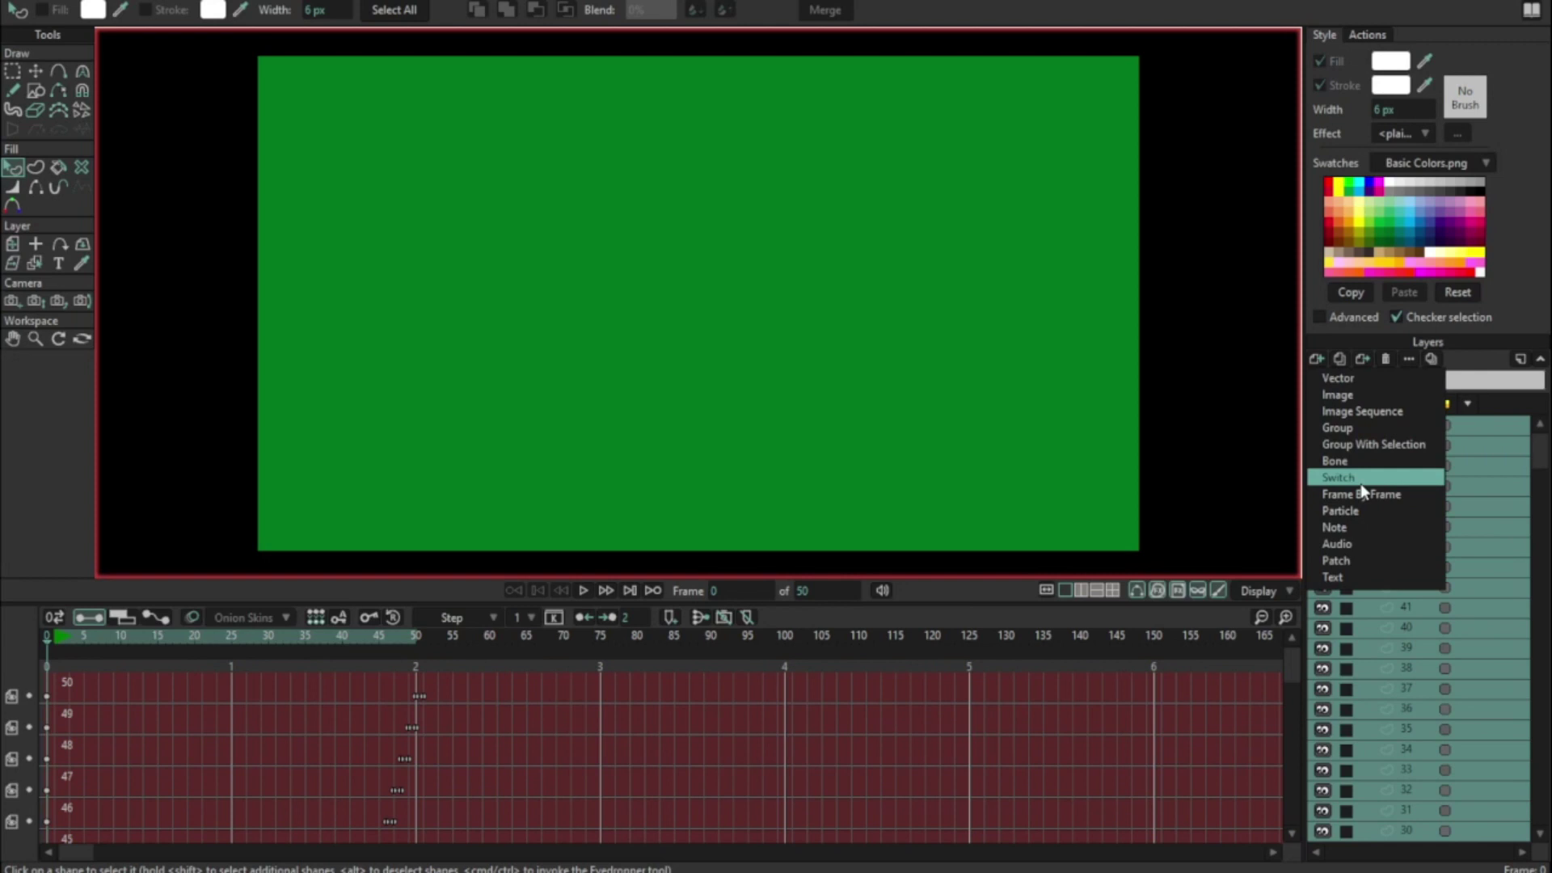
click(1342, 446)
double_click(1447, 426)
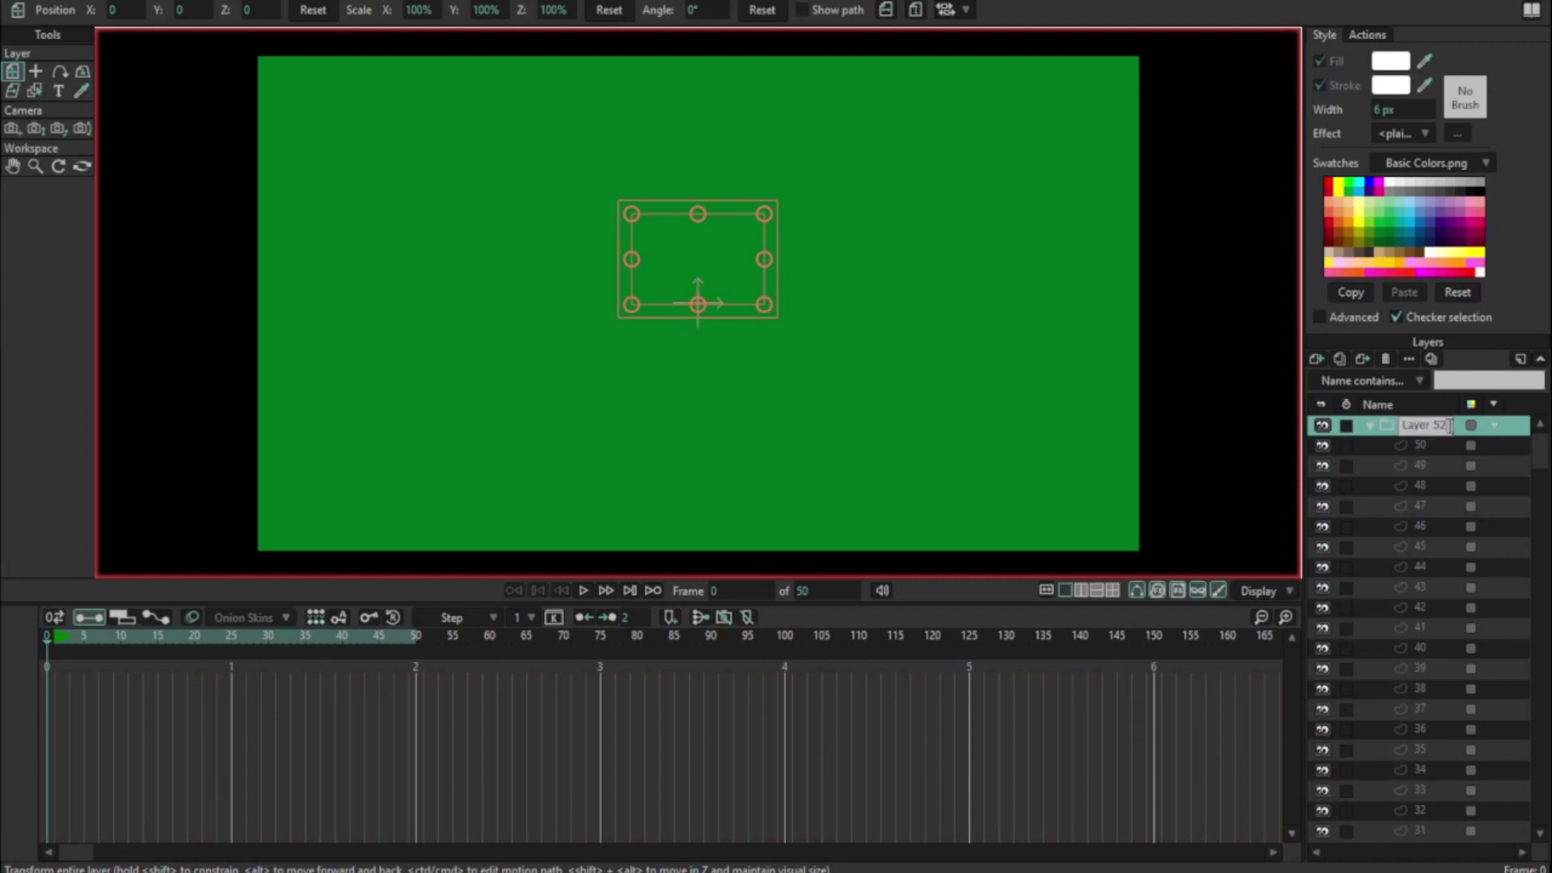
drag(1449, 427, 1395, 427)
text(F)
key(Return)
- Collapse Counter and add a new vector layer named 'Frame'
click(1370, 426)
click(1318, 360)
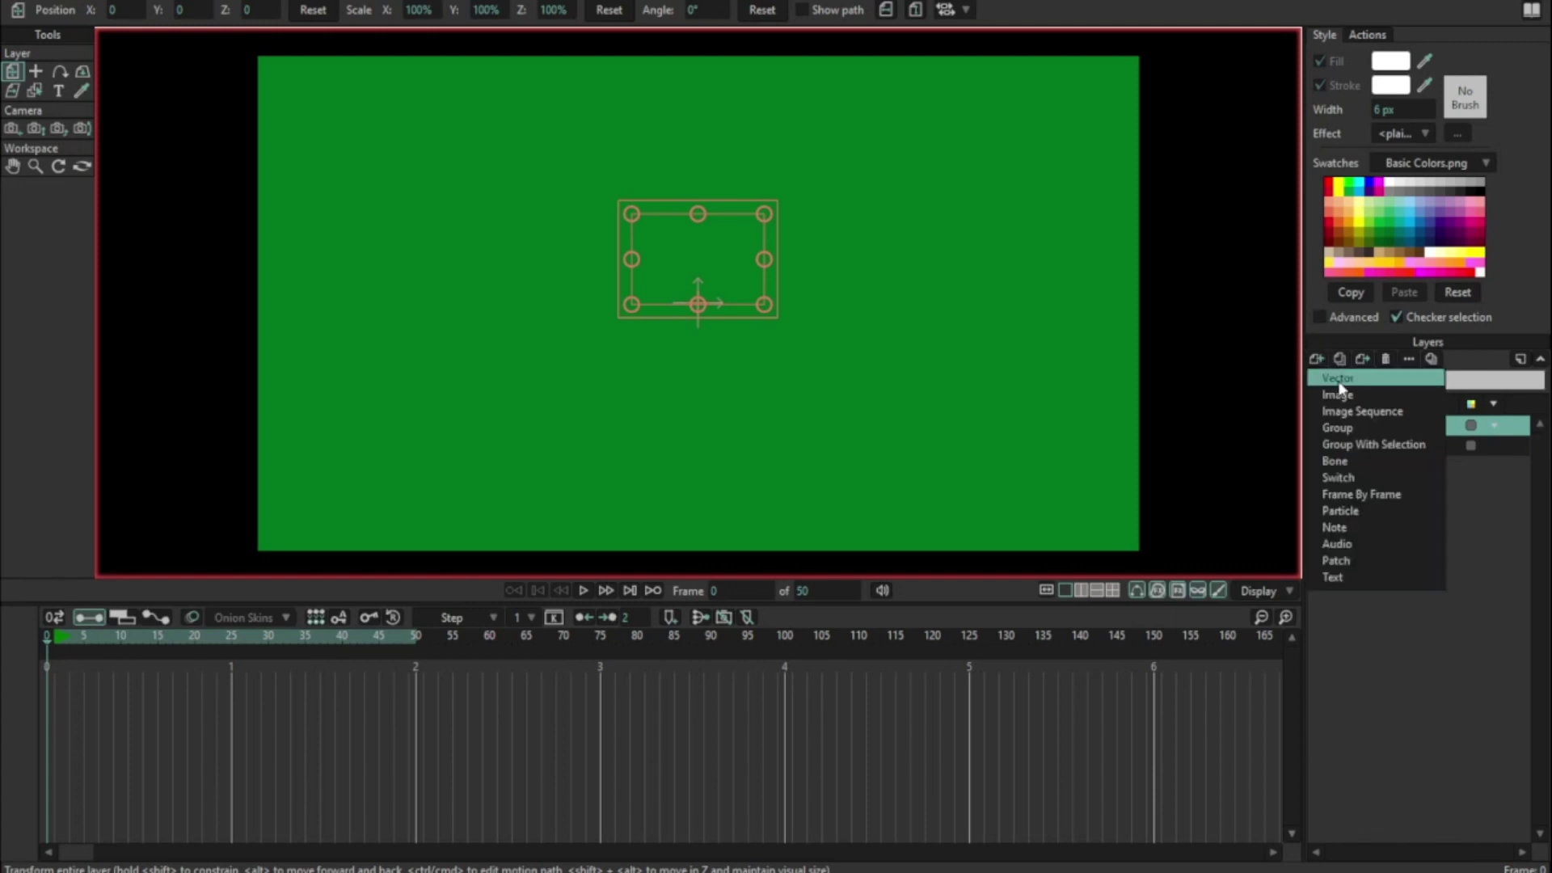
click(1339, 382)
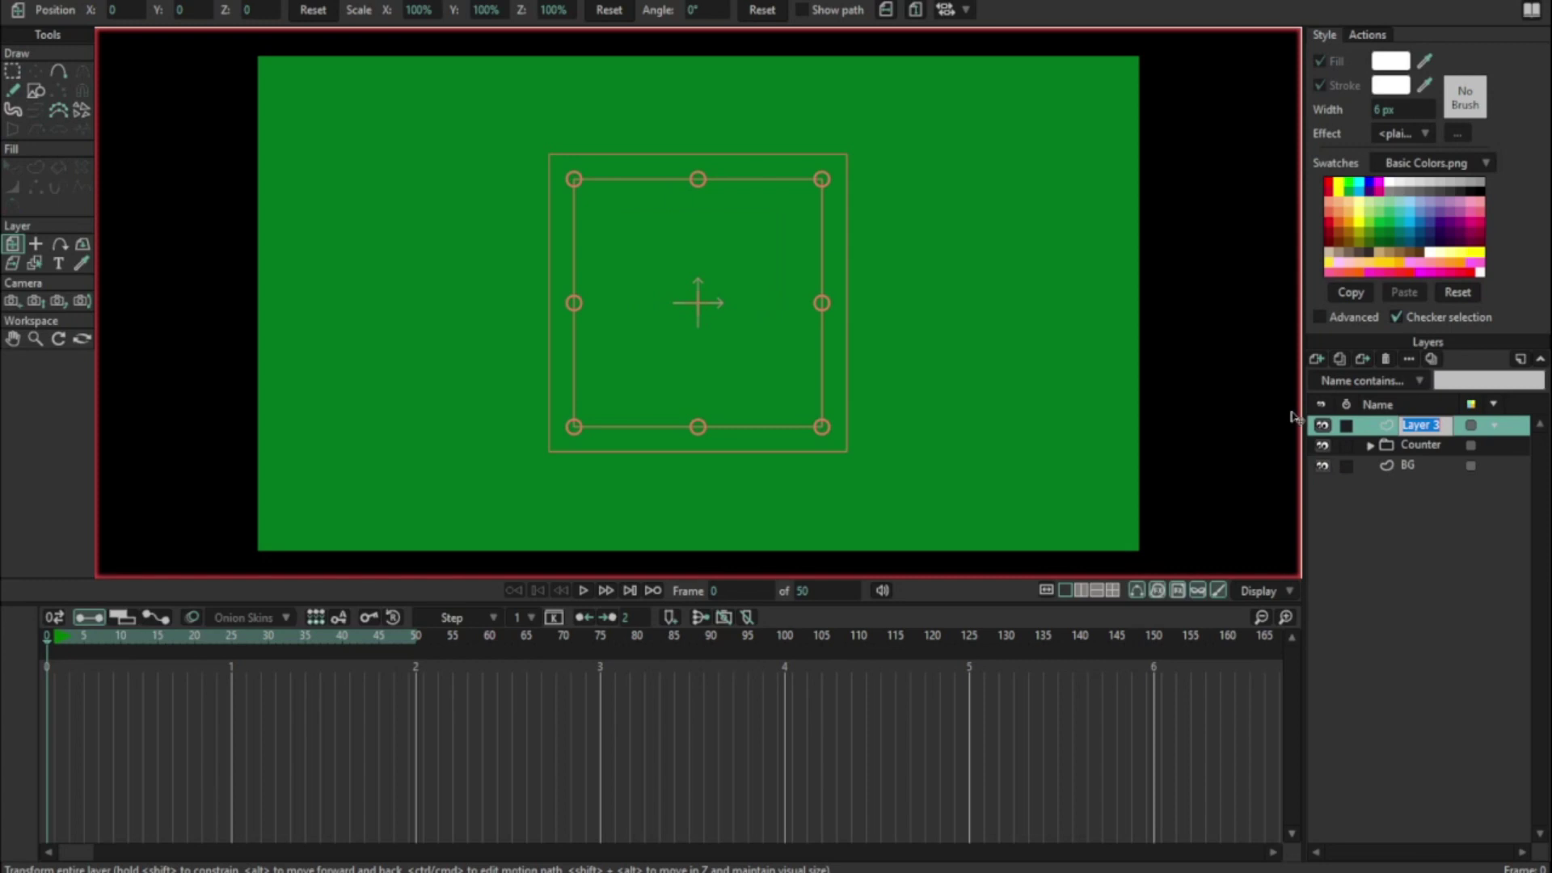
text(Frame)
key(Return)
- Draw a rectangle in the scene's top-right corner with black fill and outline
click(36, 91)
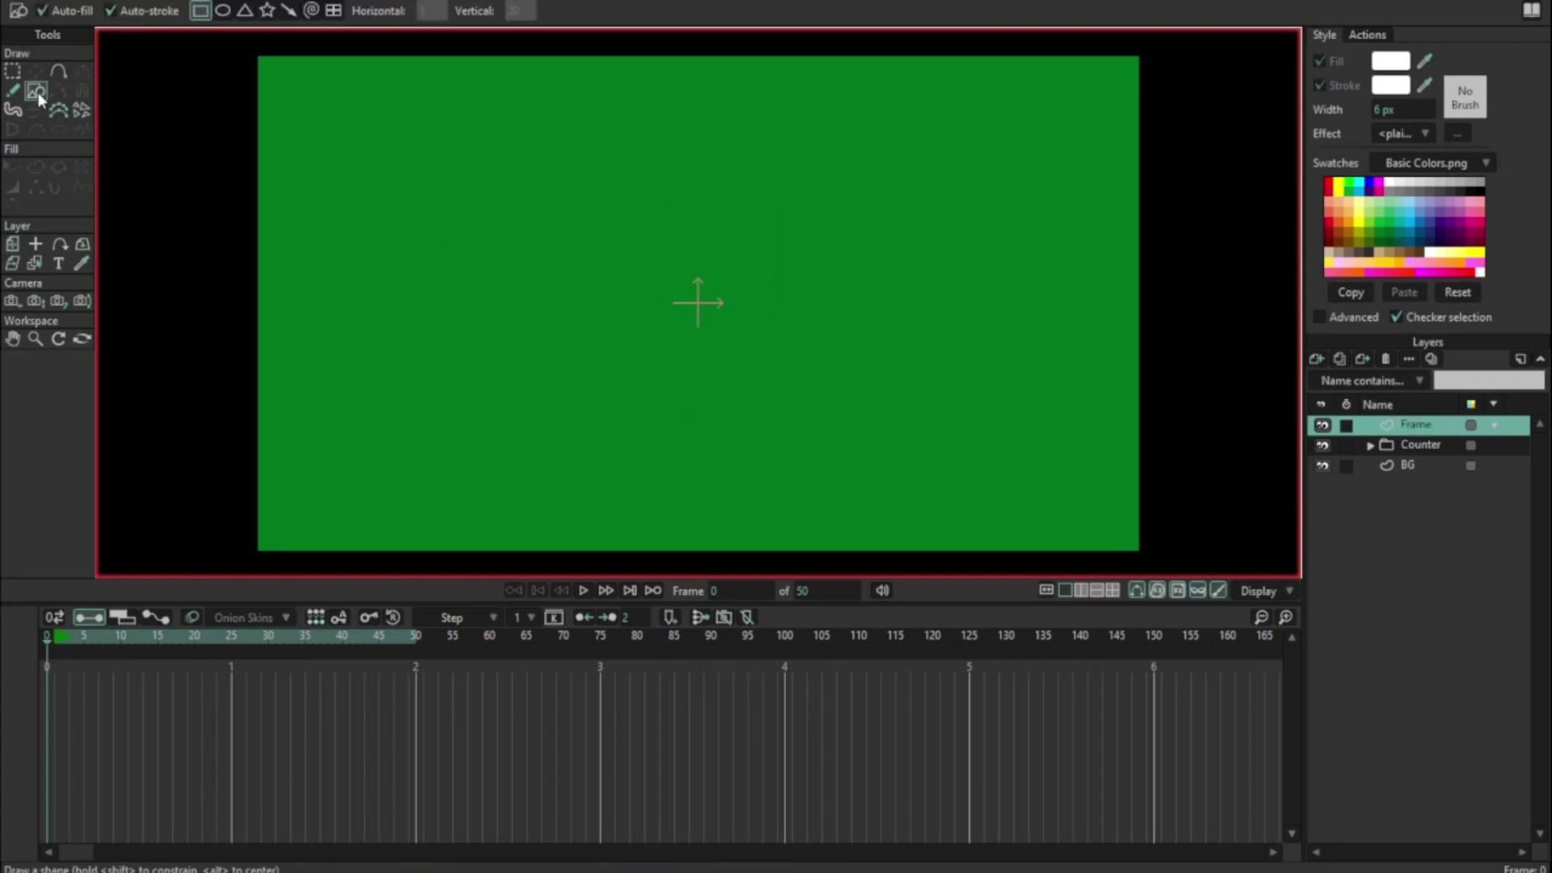
click(201, 11)
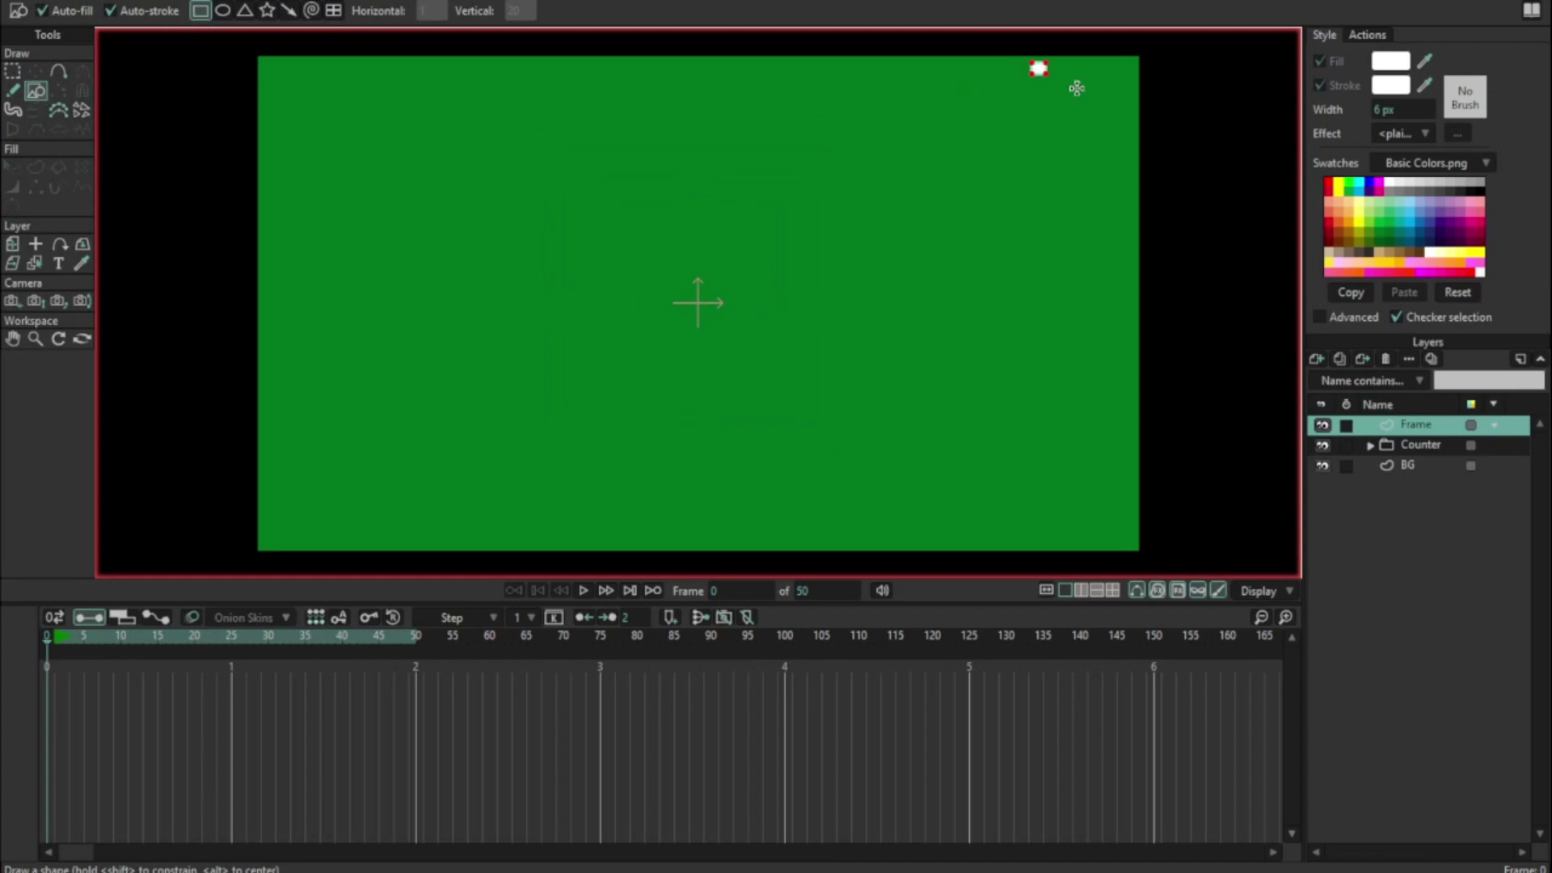
drag(1077, 88, 1134, 101)
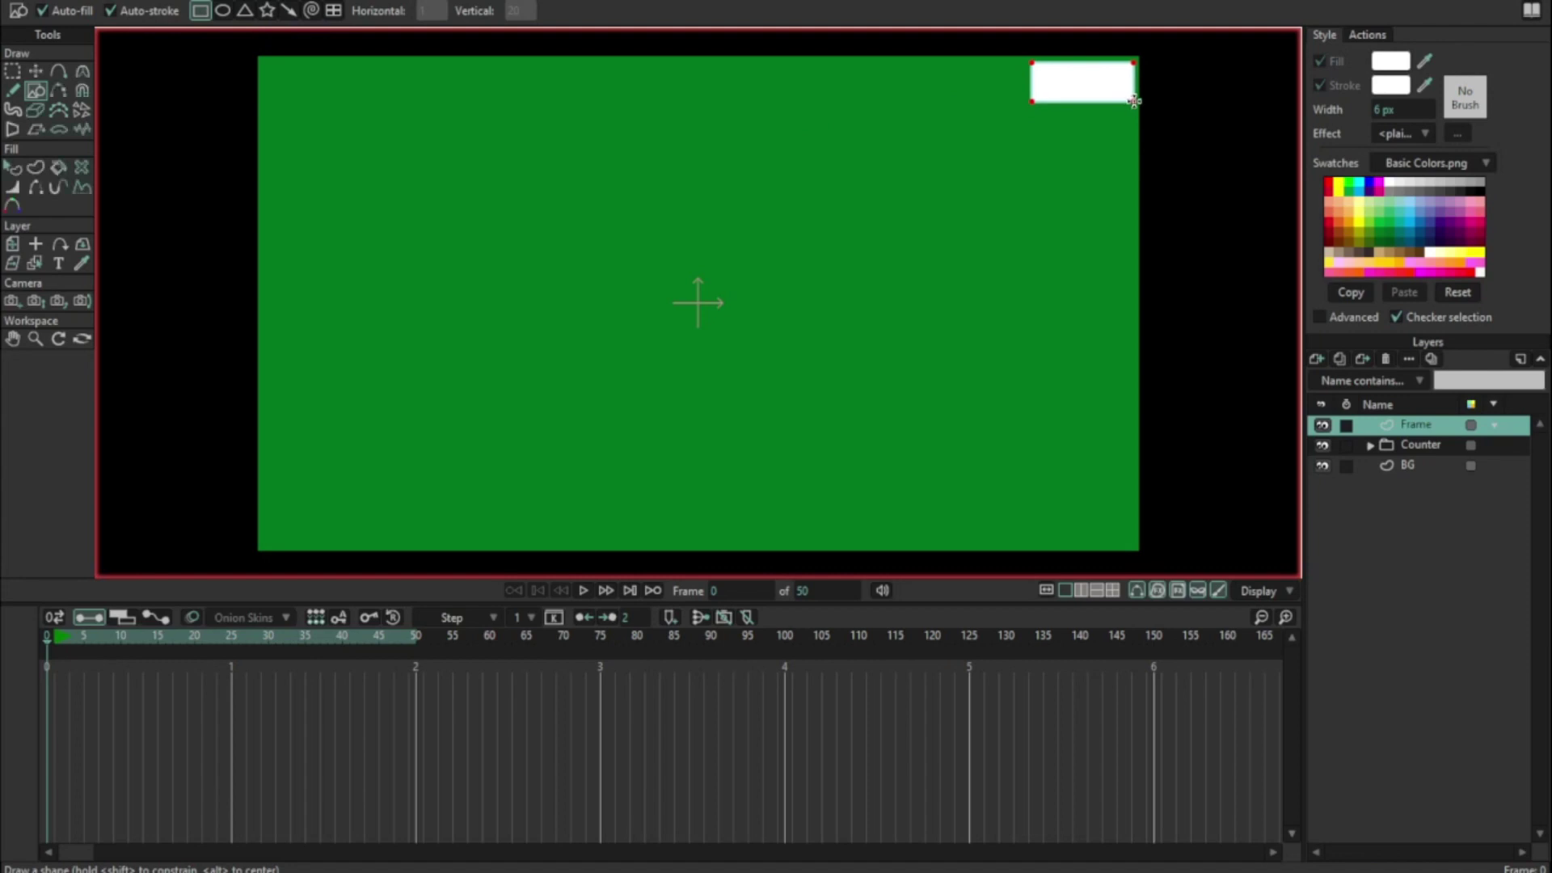
key(q)
click(1127, 100)
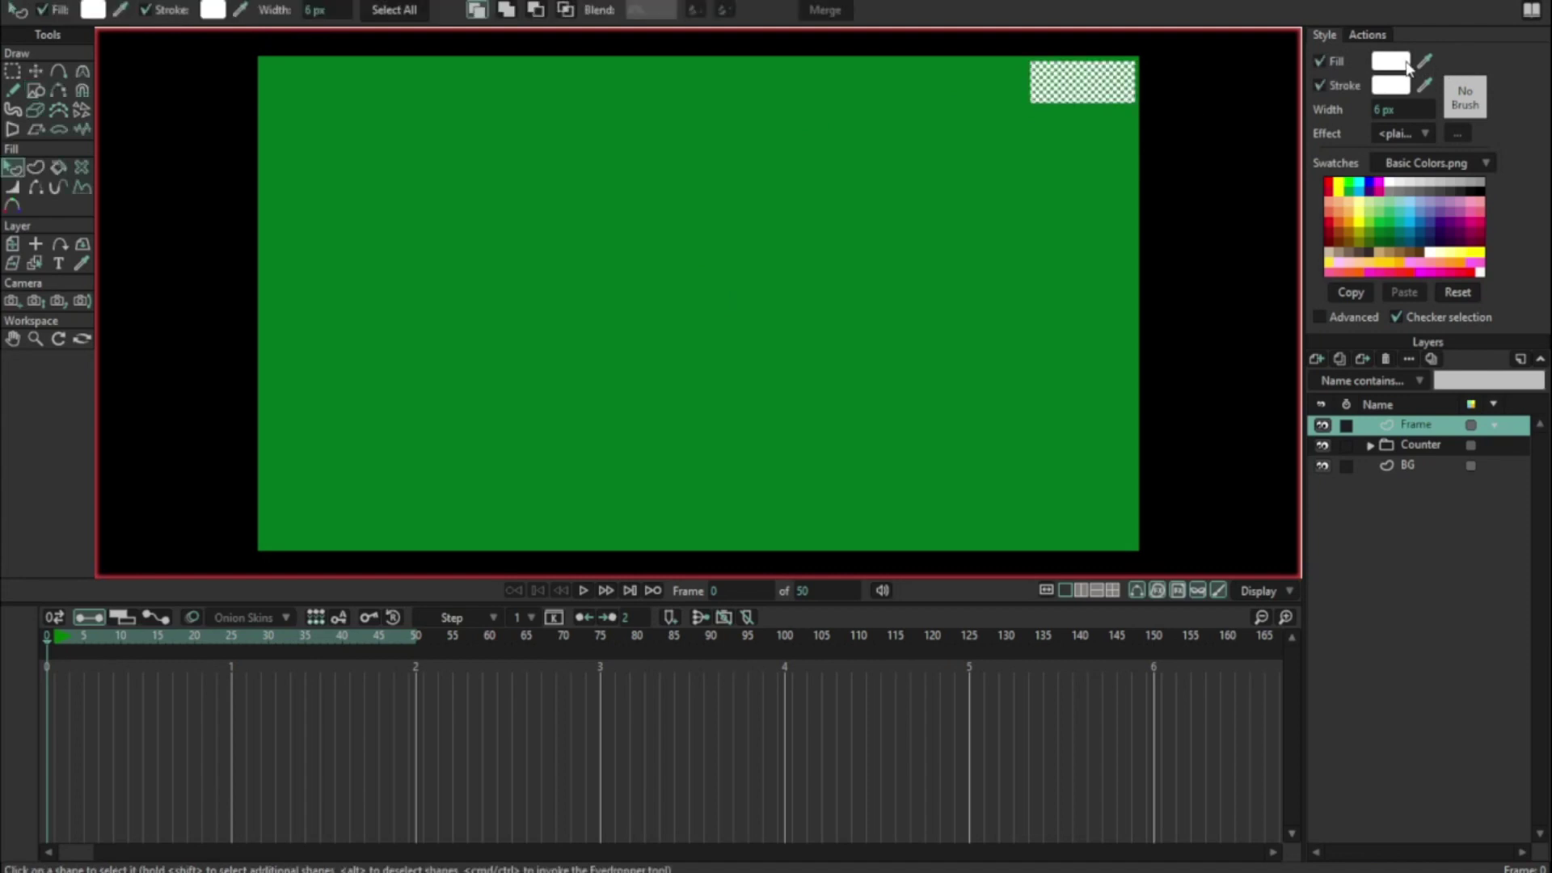
click(1483, 186)
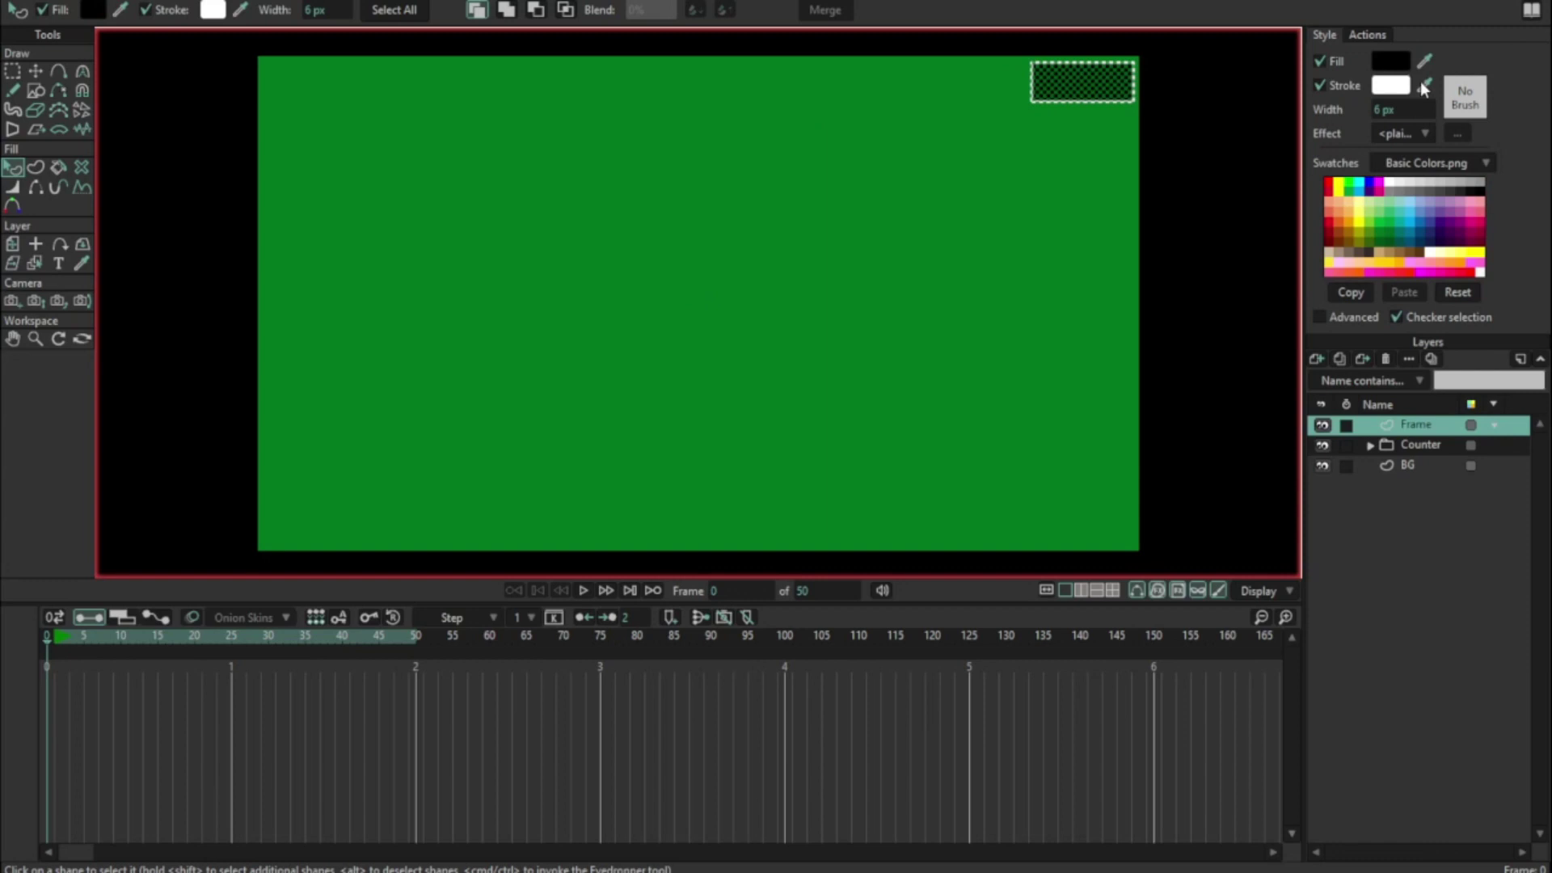
click(1425, 85)
click(1409, 53)
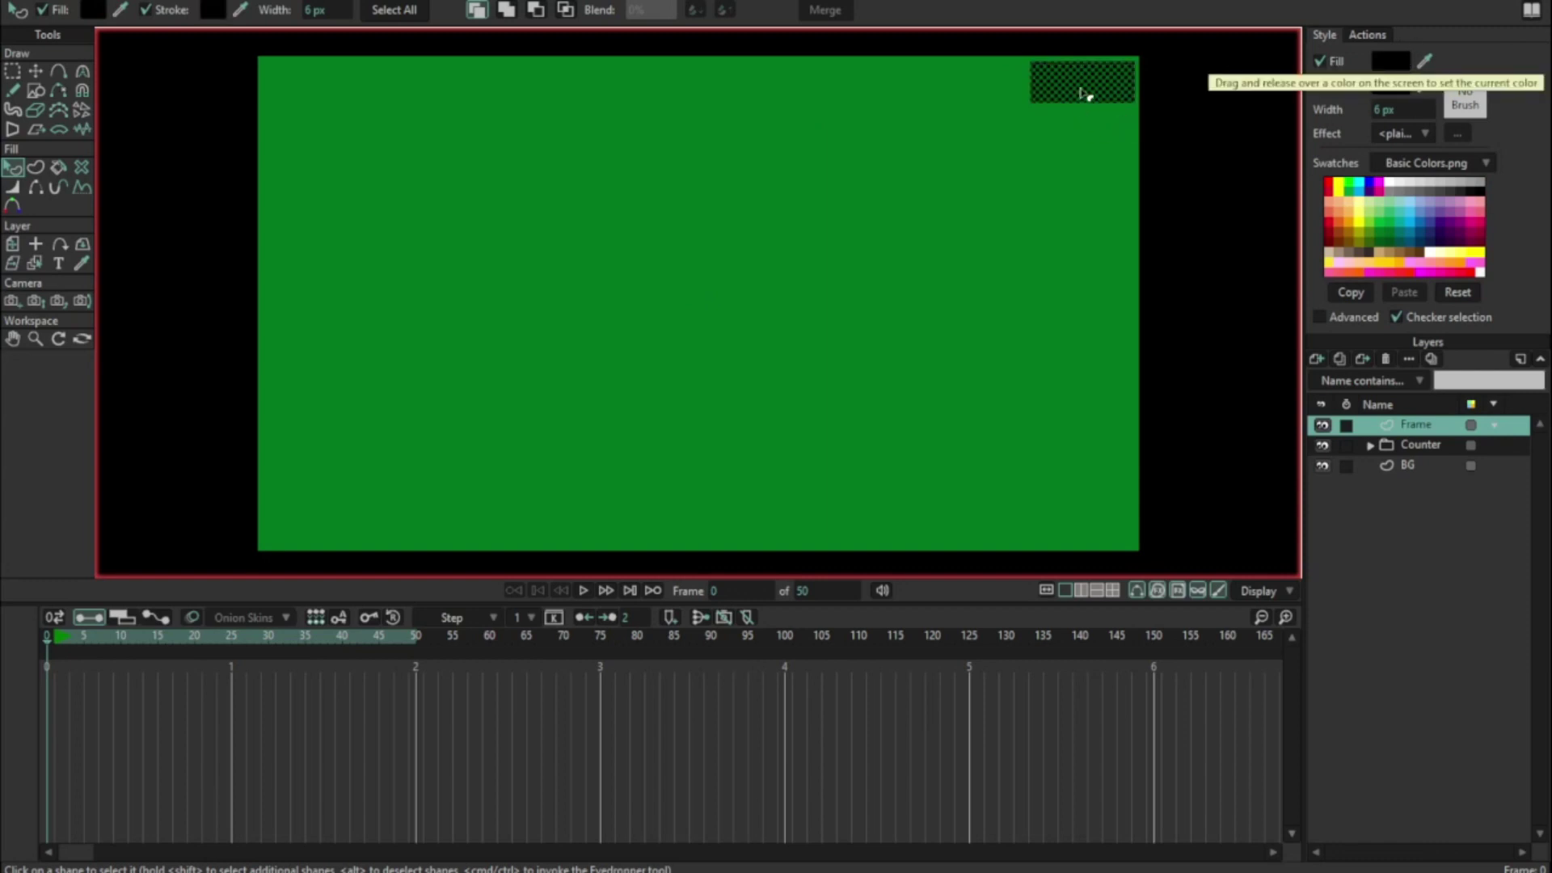
- Switch to Transform Points and pan the view around the black rectangle
click(35, 71)
scroll(1132, 65, up, 5)
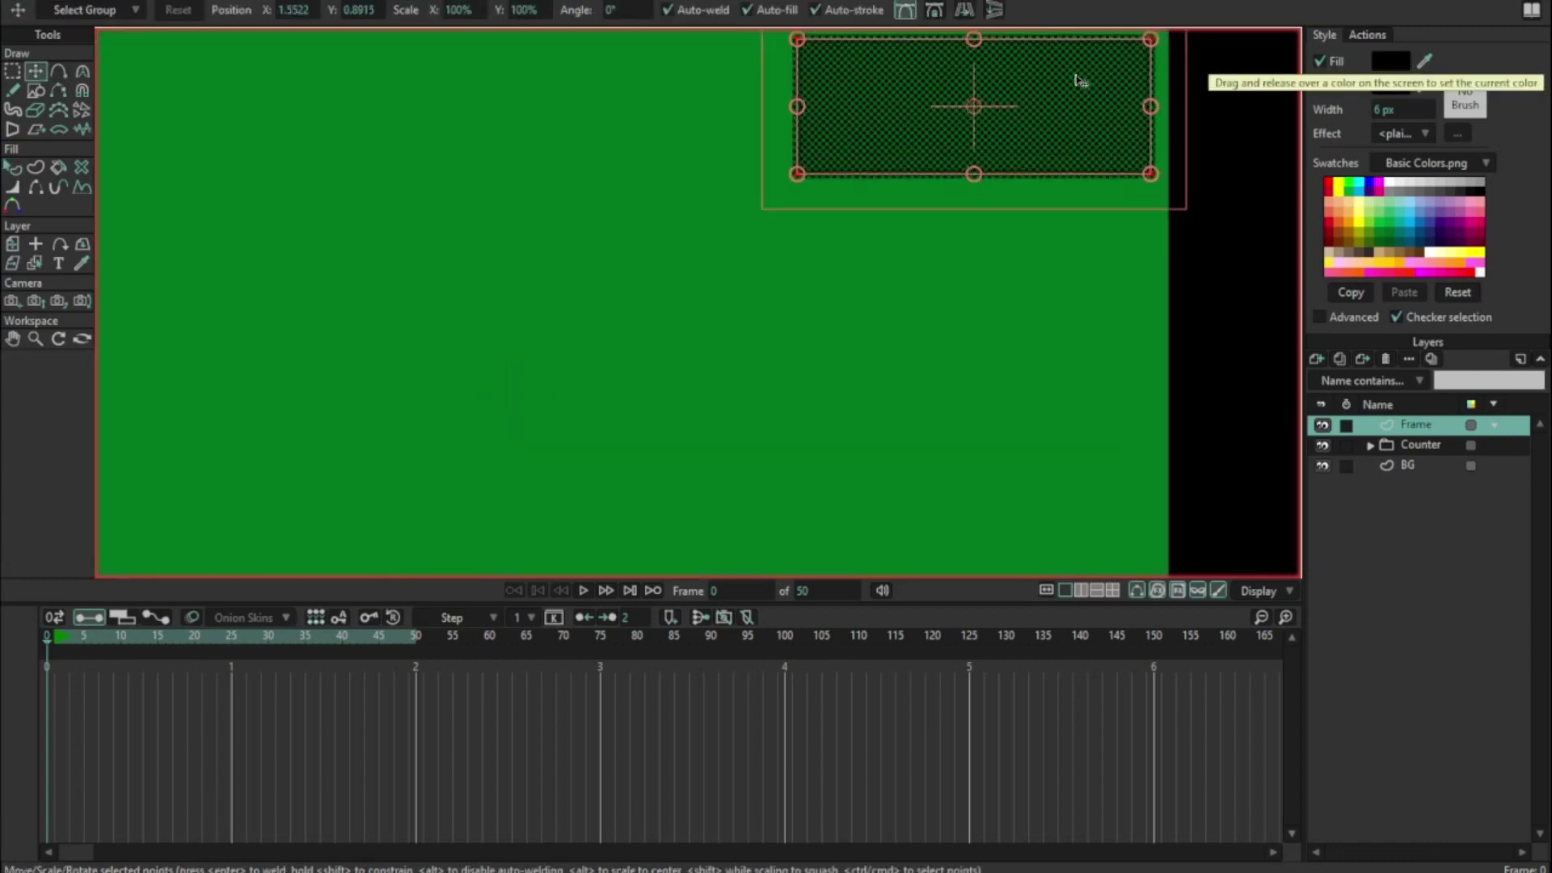
drag(1217, 99, 1098, 221)
scroll(1068, 255, down, 5)
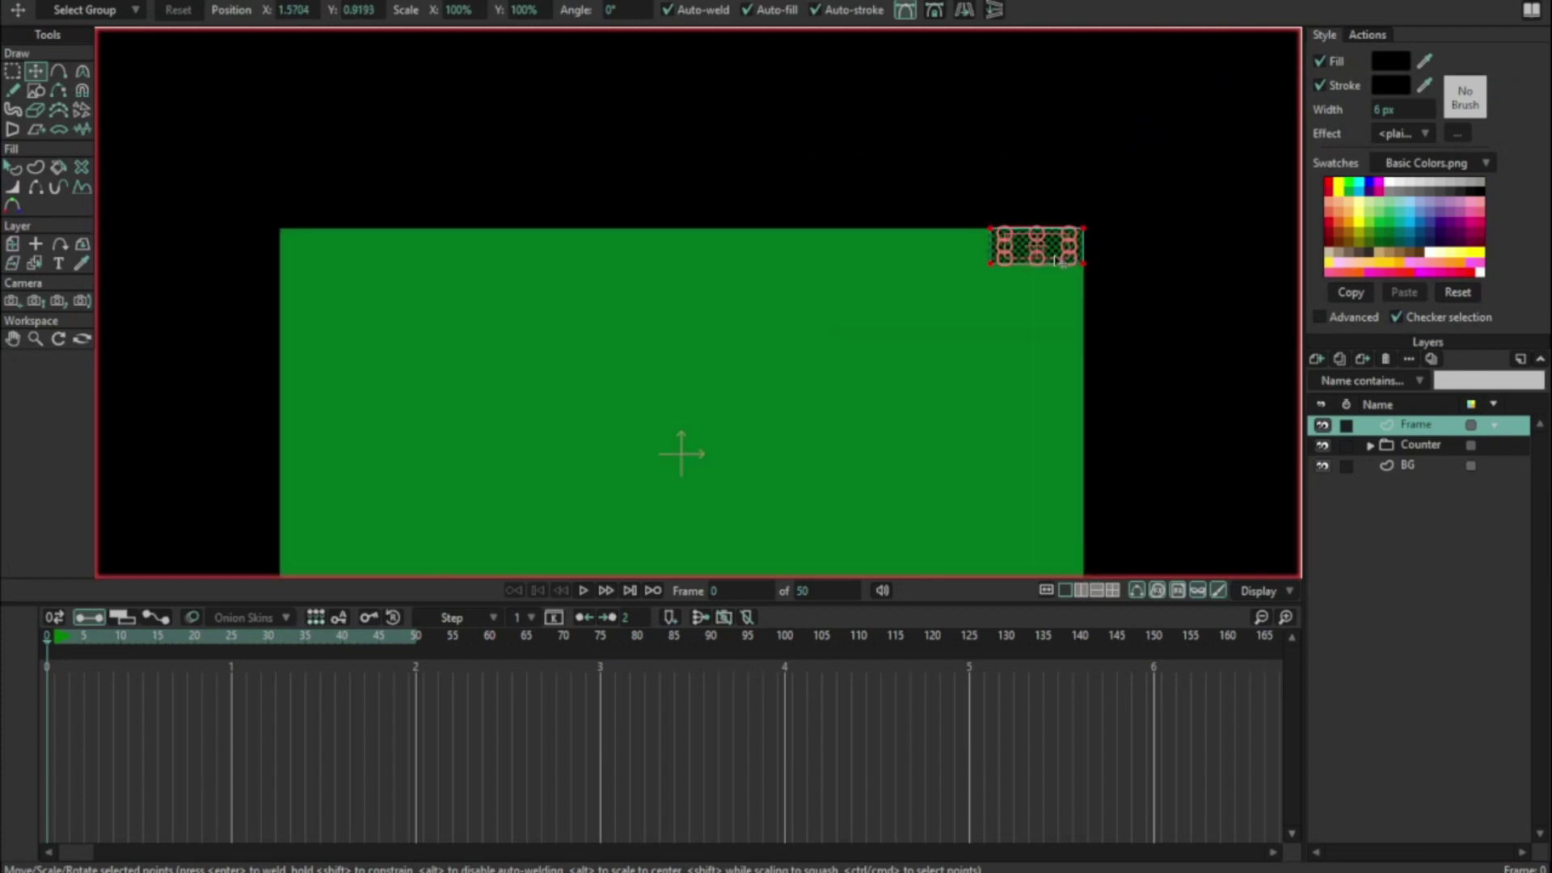
- Move the Counter group above the Frame layer, check its contents, and go to frame 1
click(1411, 445)
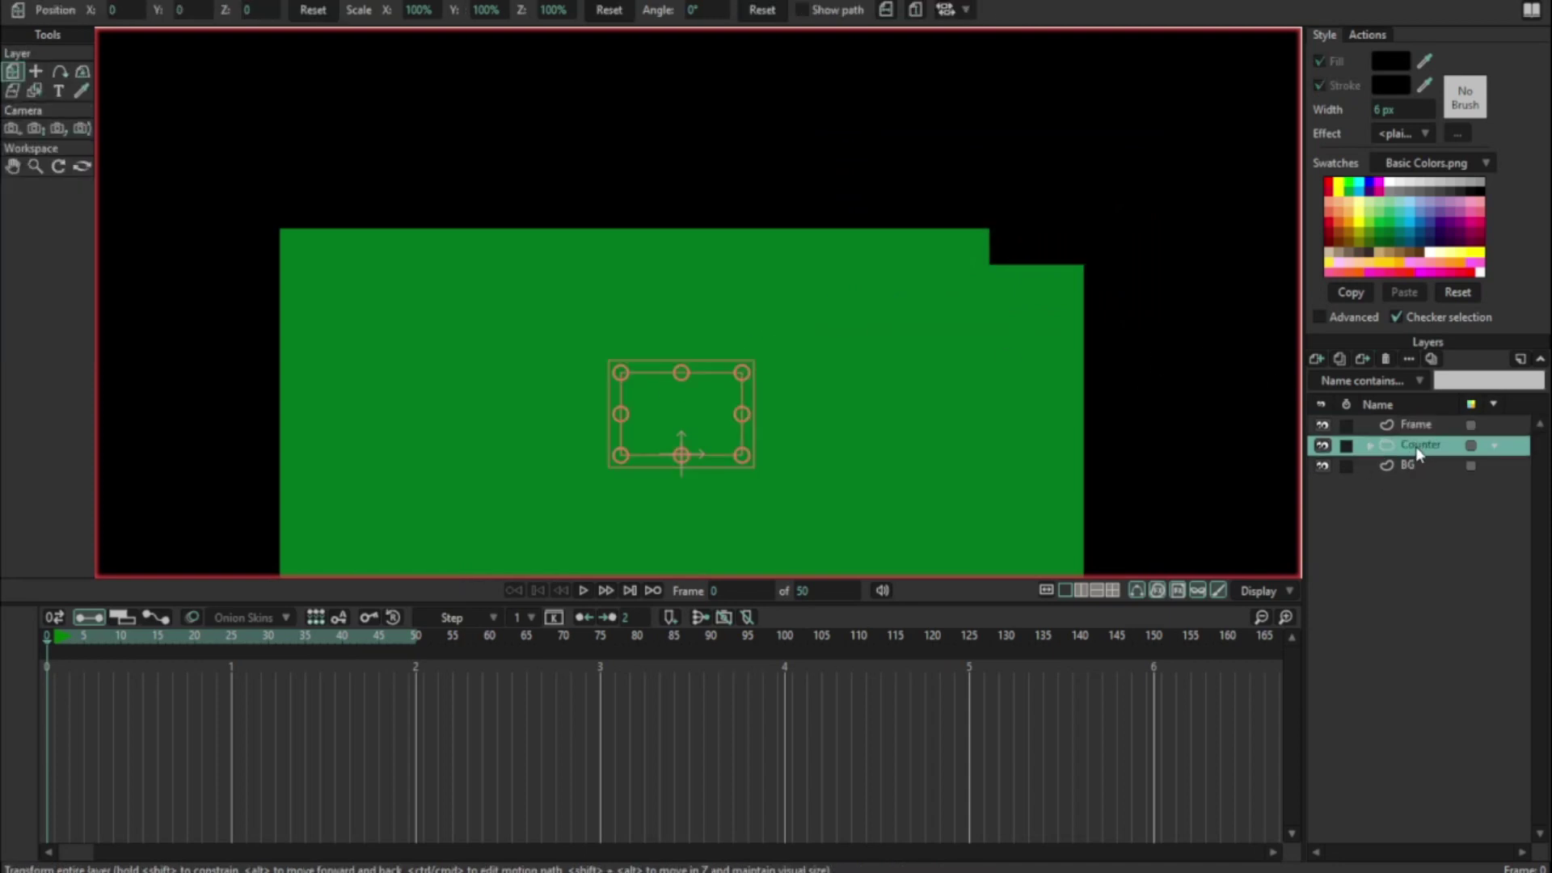
drag(1416, 447, 1419, 424)
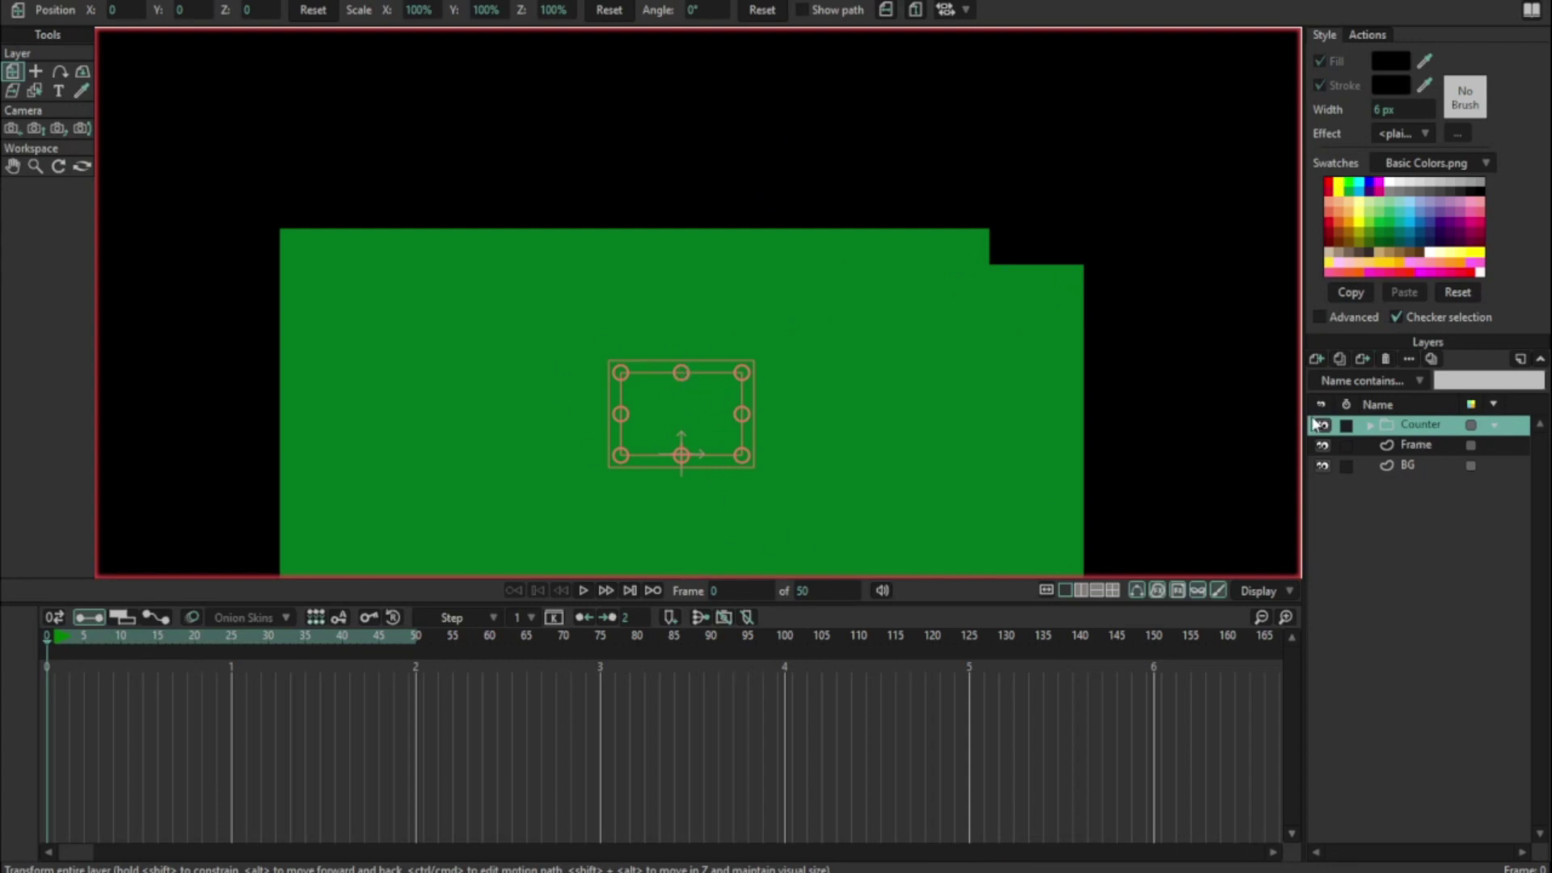
click(1372, 424)
scroll(1452, 566, down, 4)
scroll(1453, 570, down, 5)
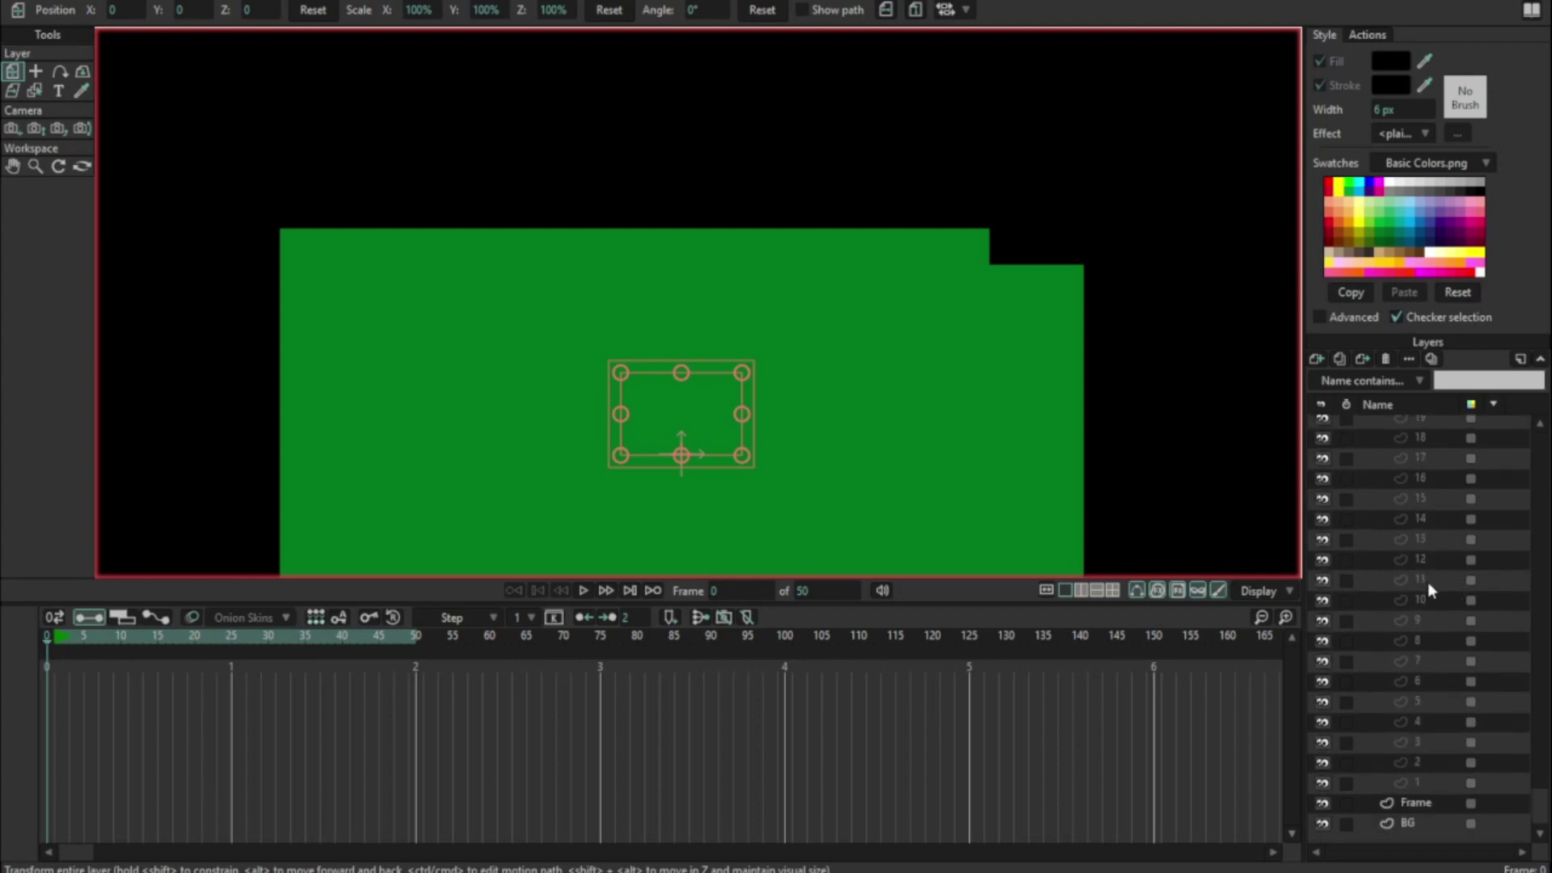
scroll(1449, 578, up, 3)
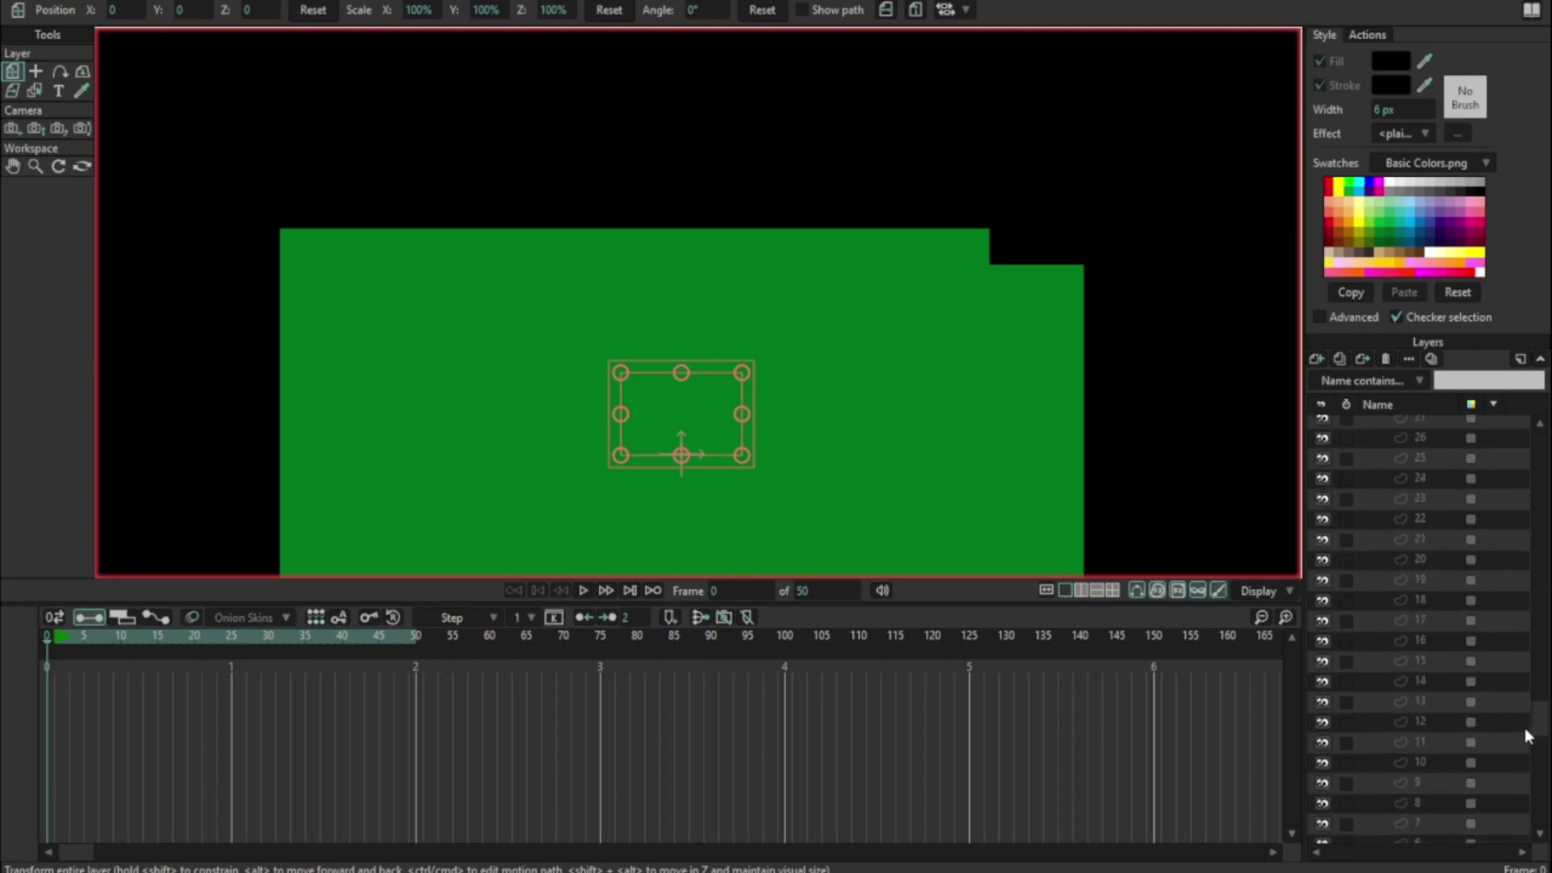
scroll(1525, 728, up, 8)
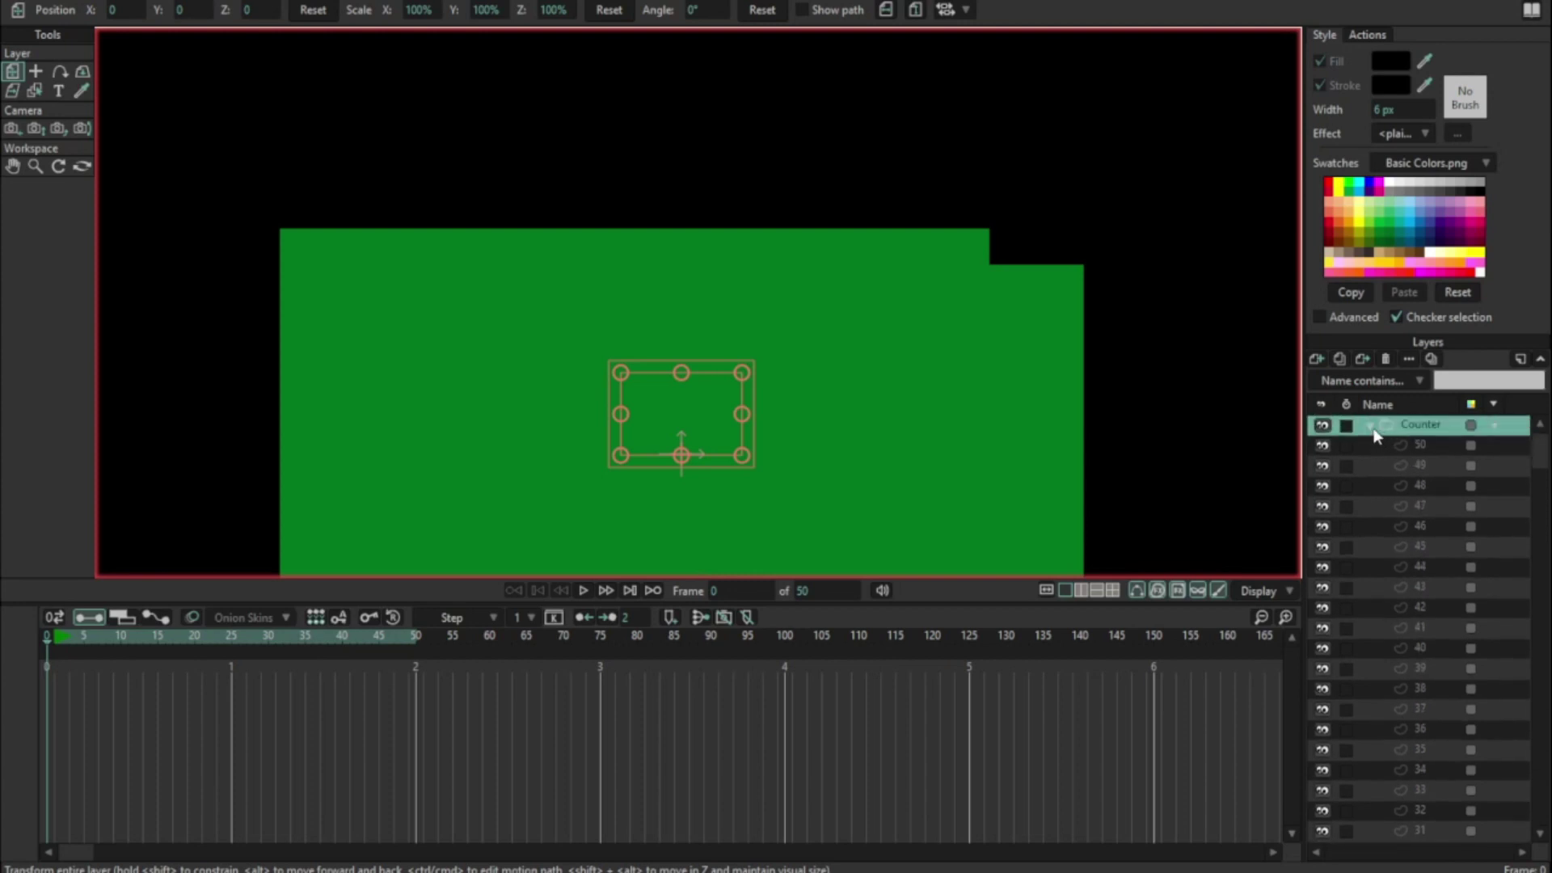
click(1372, 427)
click(57, 638)
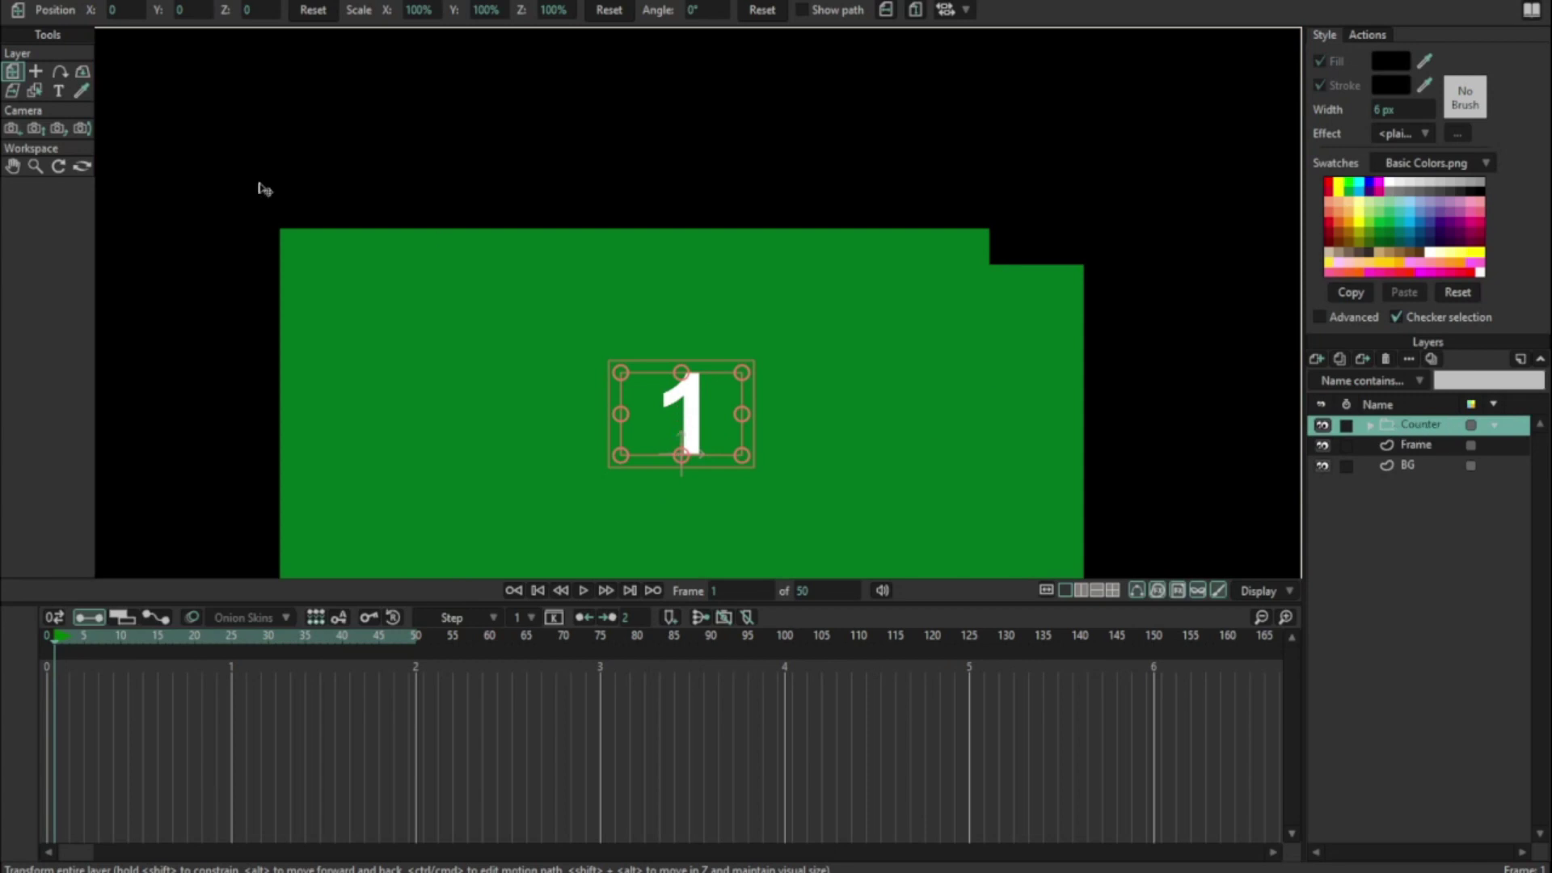
- Scale the Counter group to 32.4% in the top-right corner and apply it at frame 0
drag(621, 373, 1071, 257)
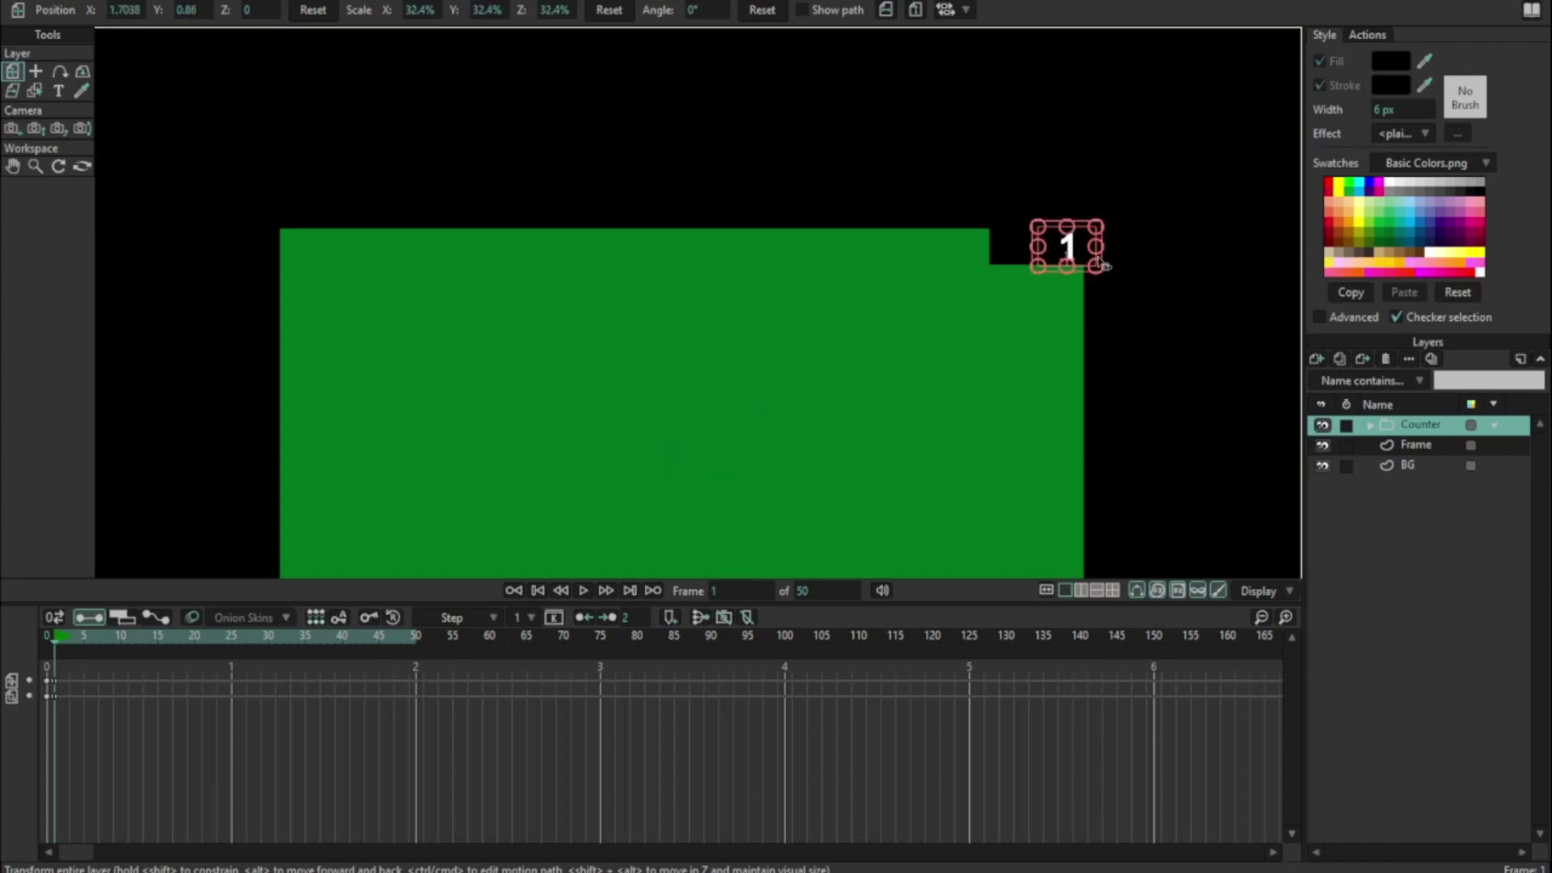
scroll(1101, 265, up, 3)
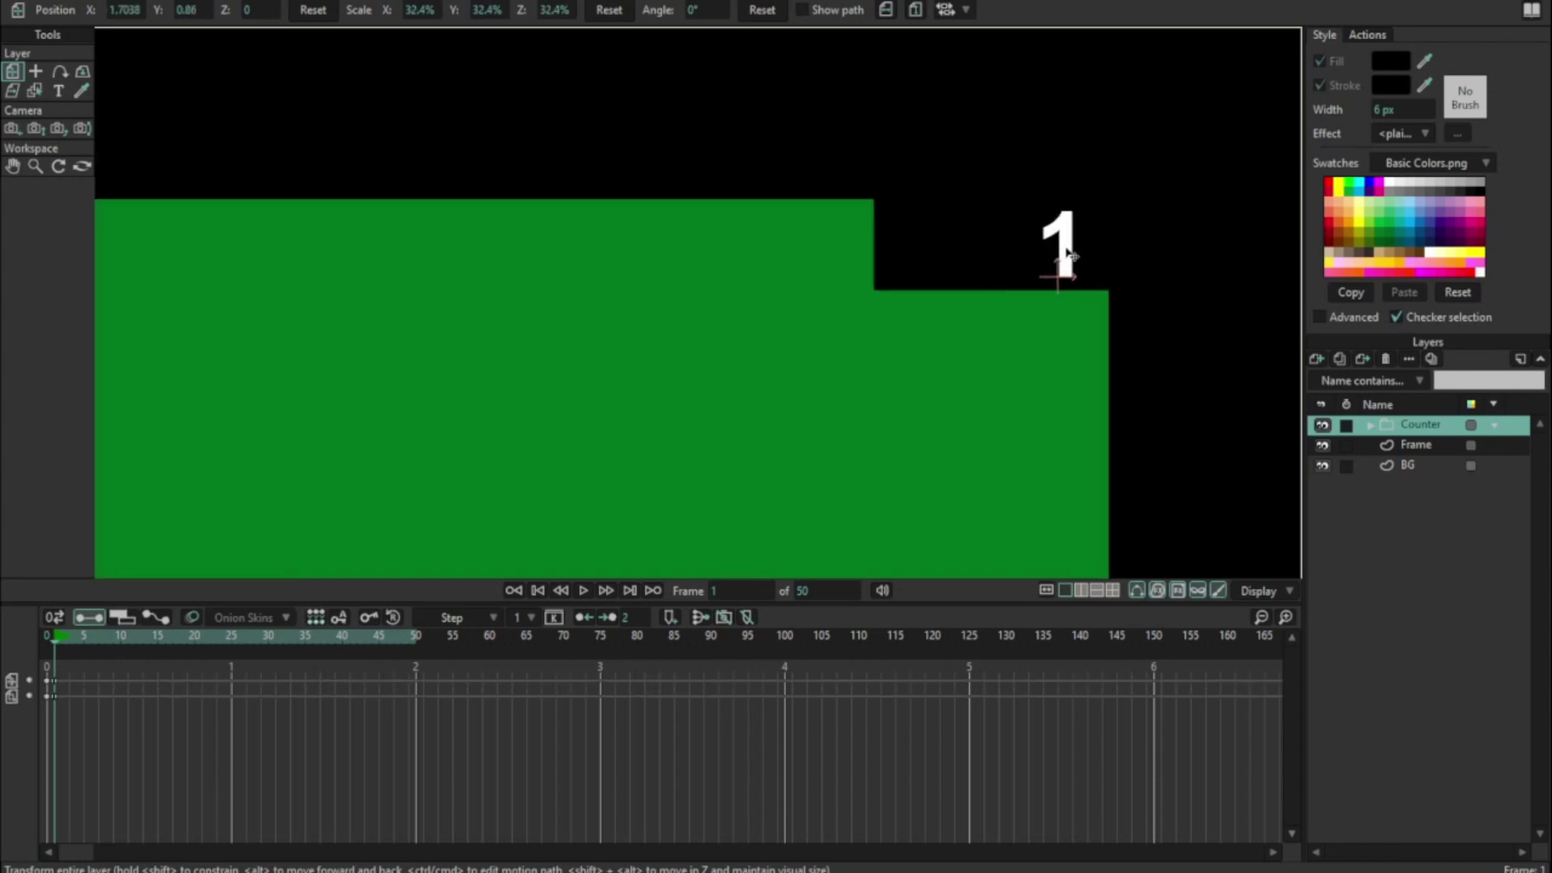
drag(75, 642, 55, 675)
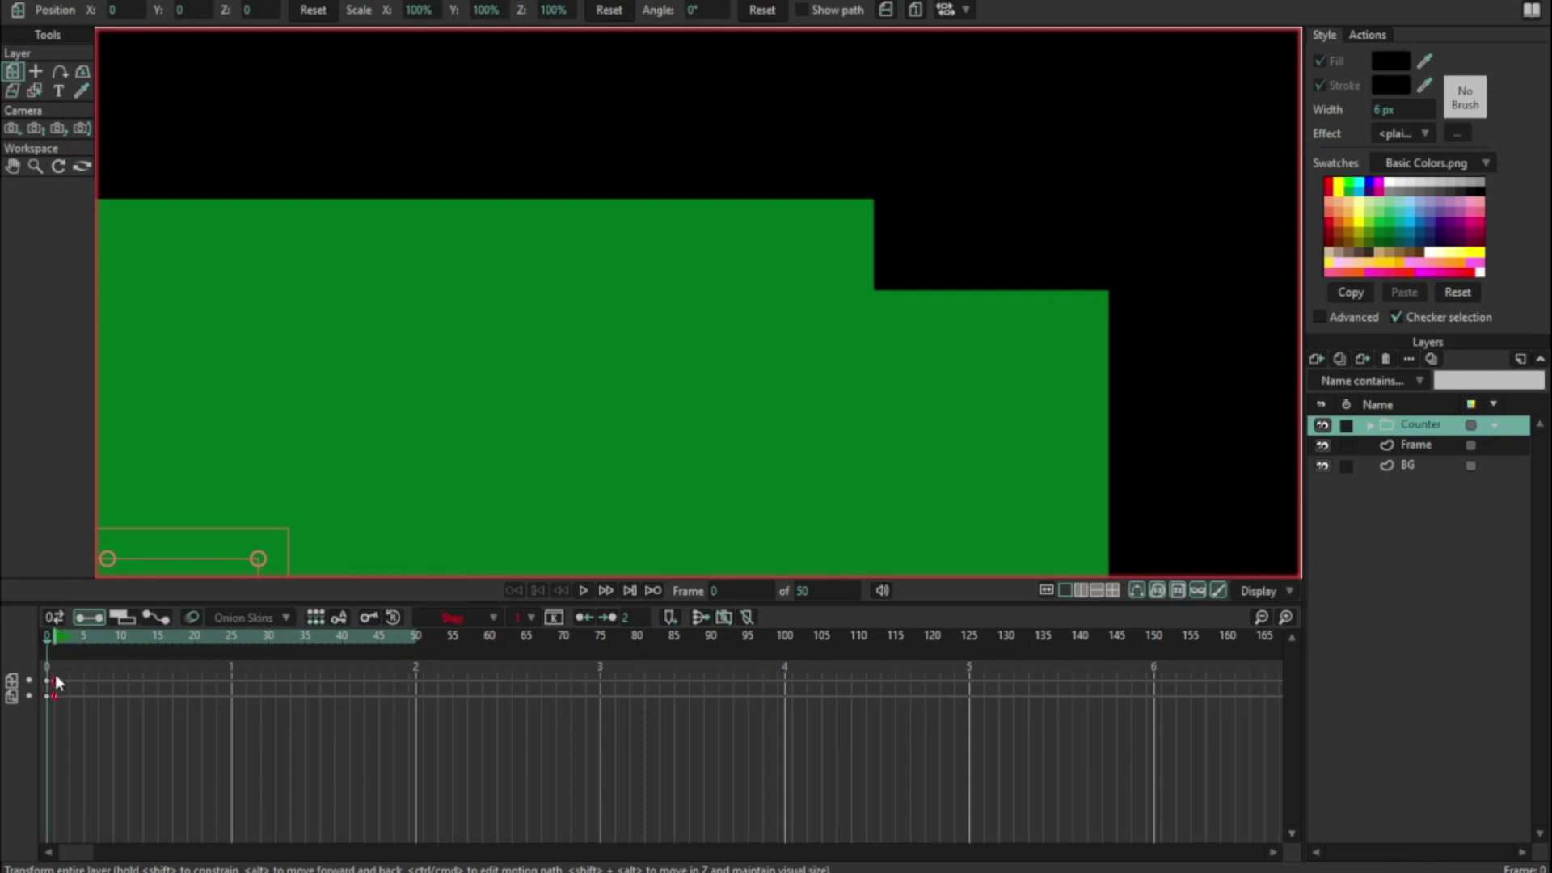
key(ctrl+v)
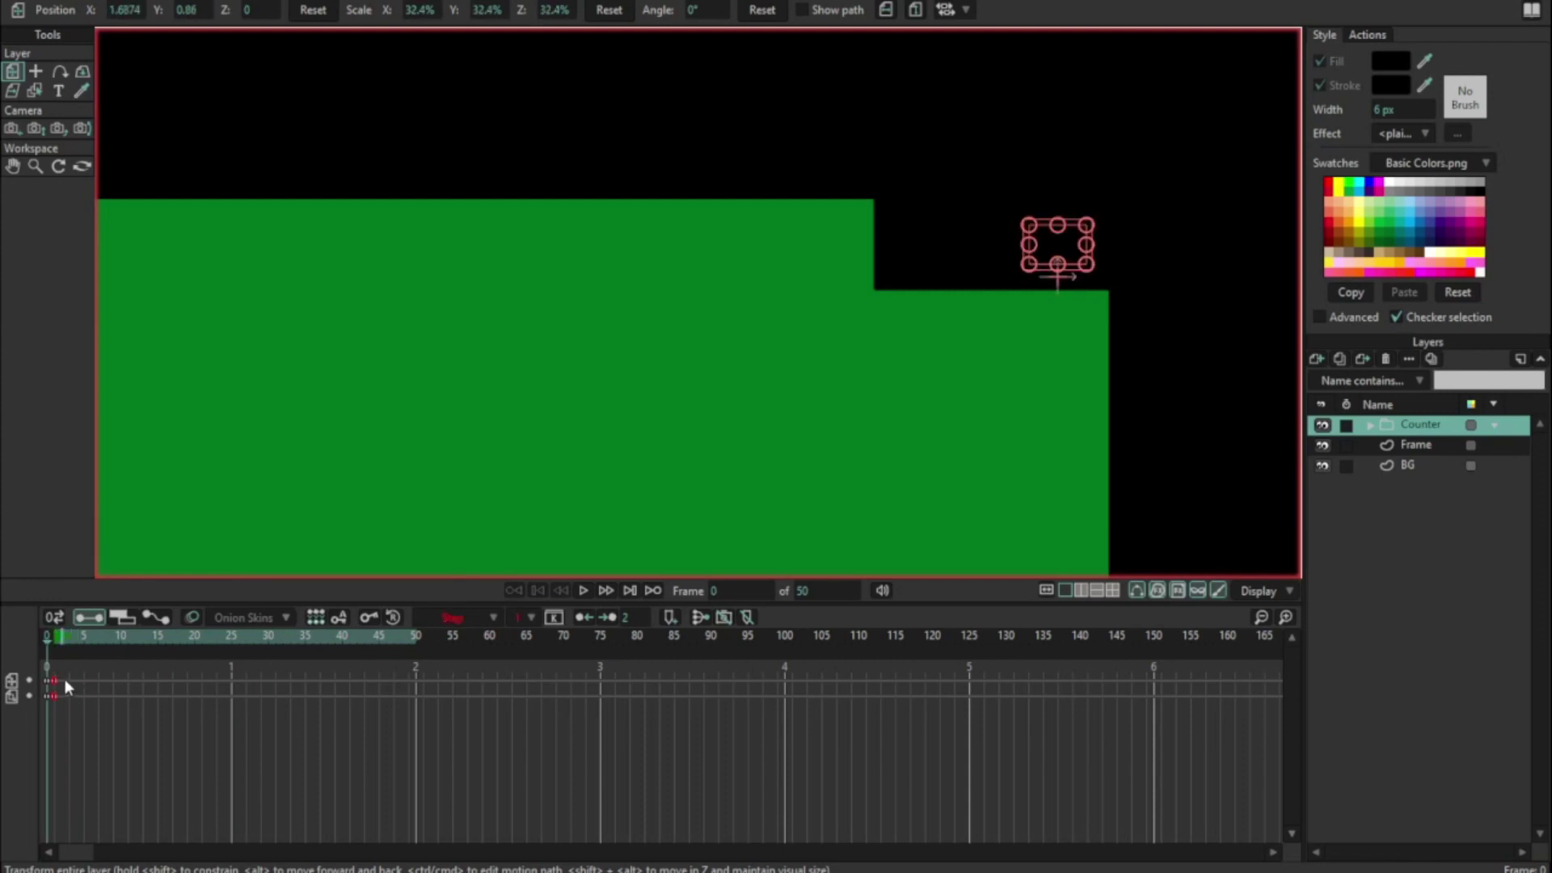
- Set the Frame layer's opacity to 25% in its layer settings
click(1415, 445)
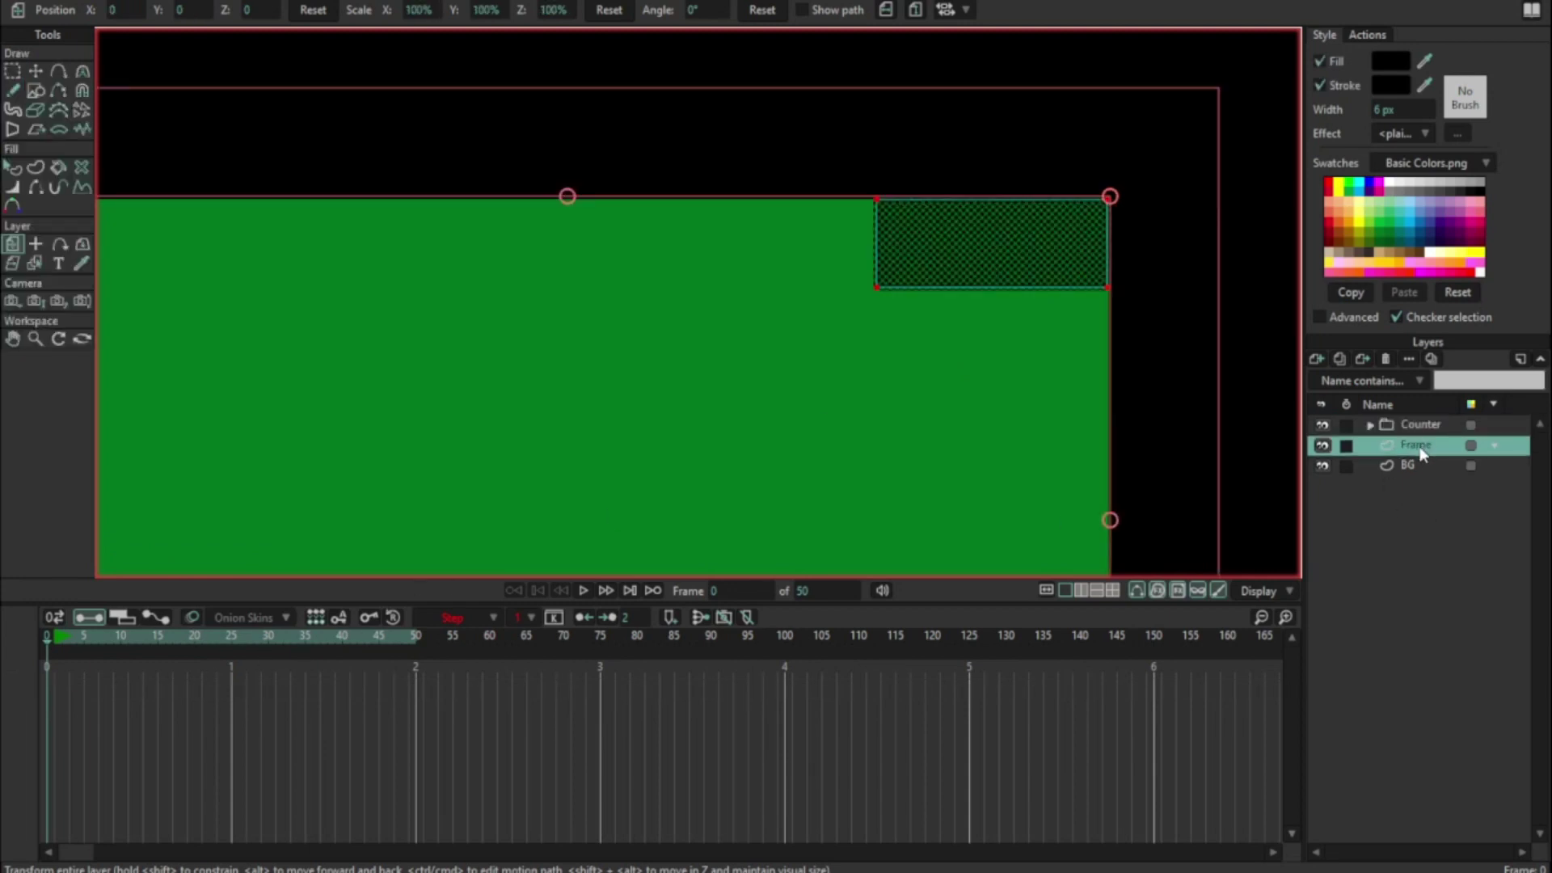
double_click(1420, 448)
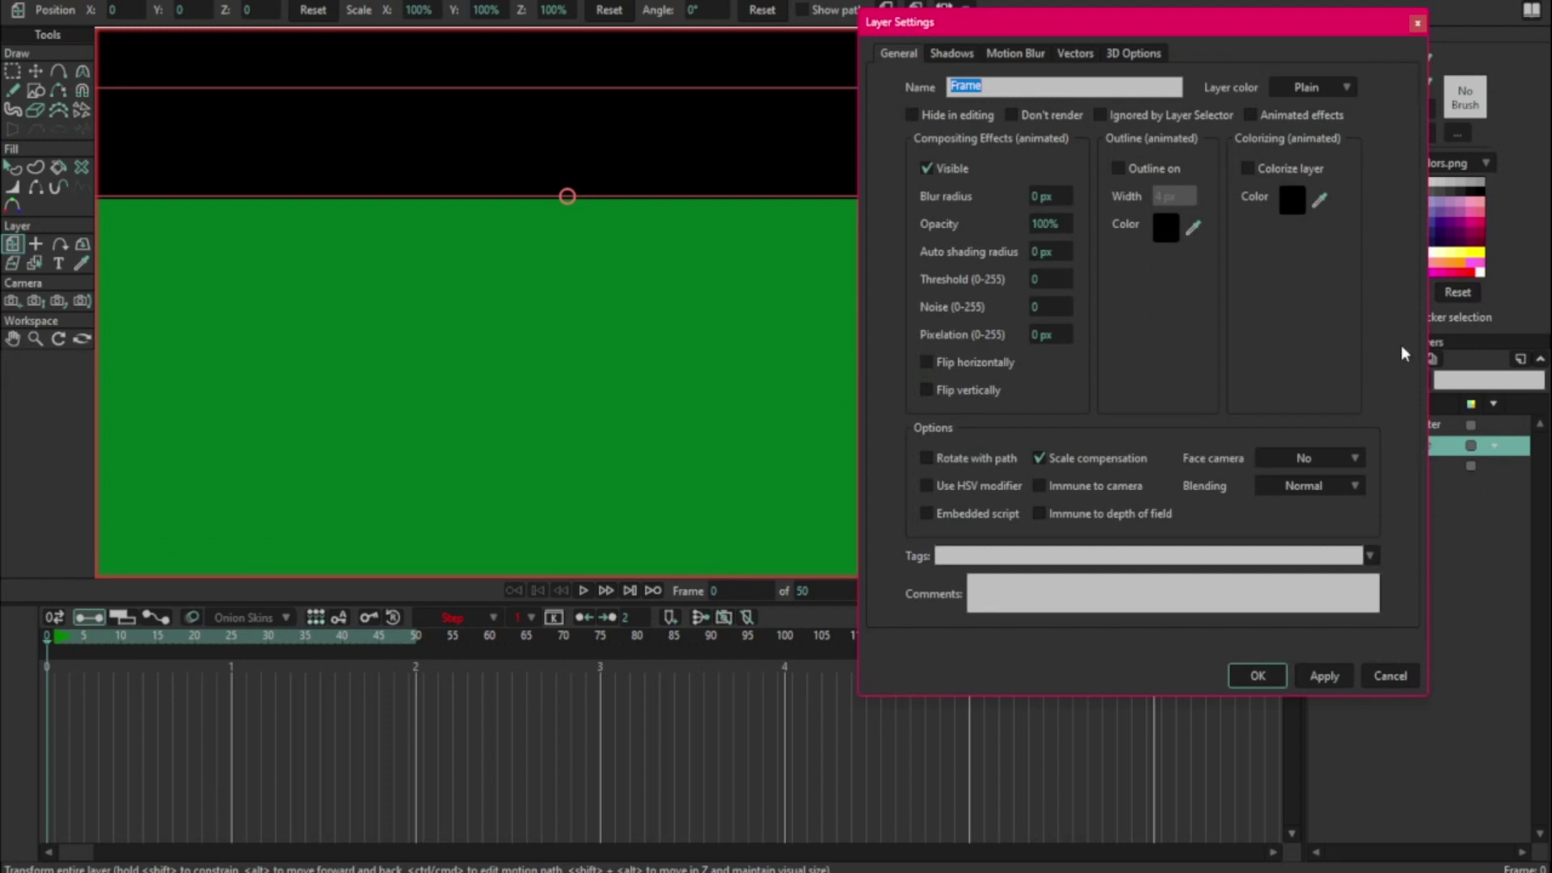
click(1052, 224)
text(25)
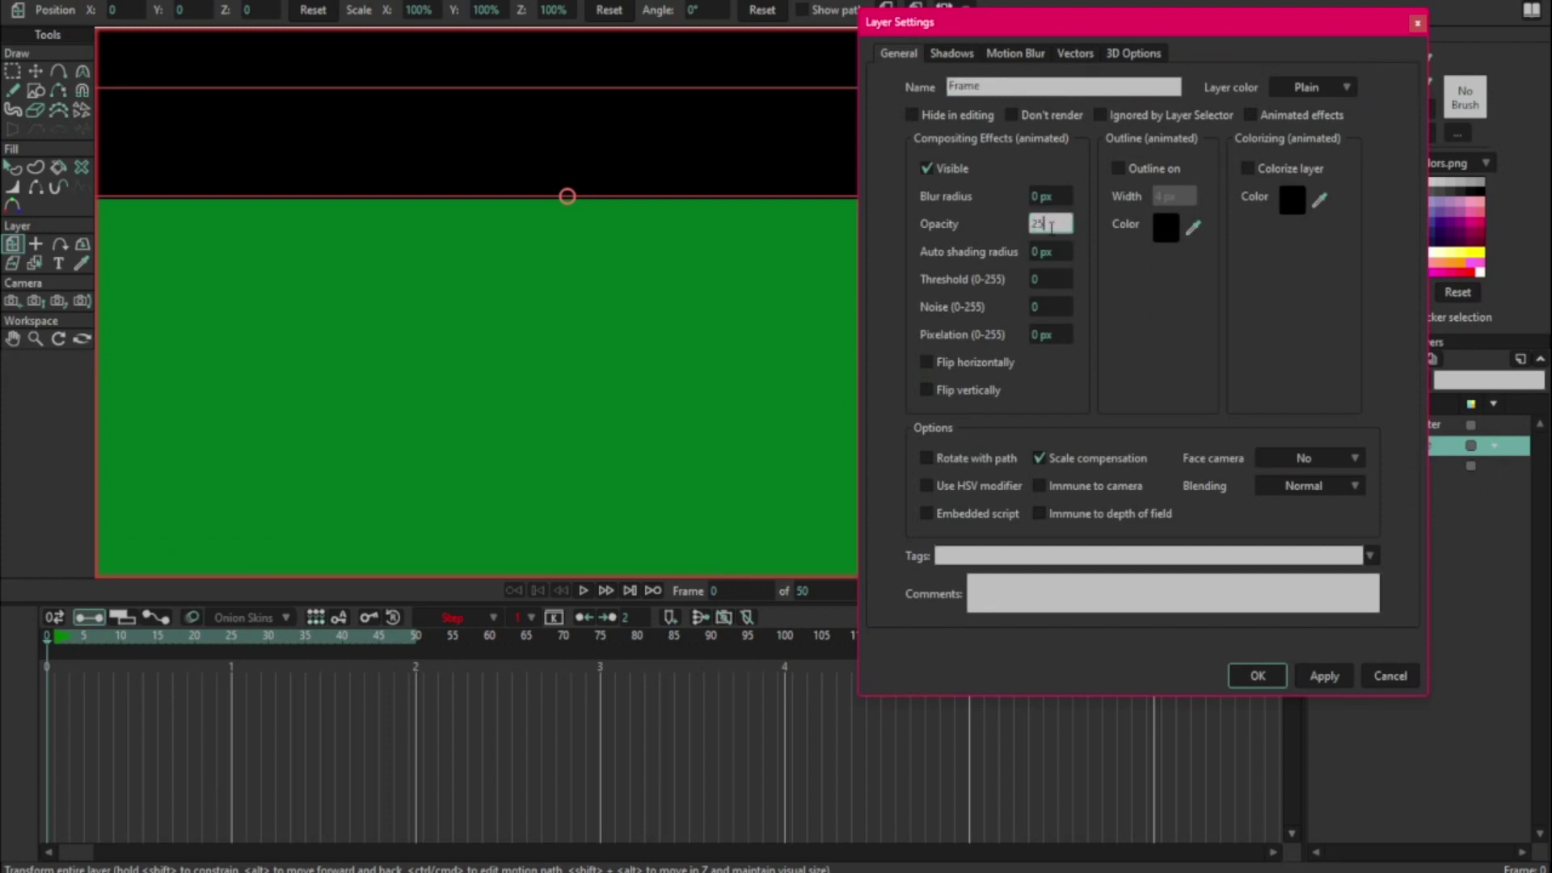
click(1276, 682)
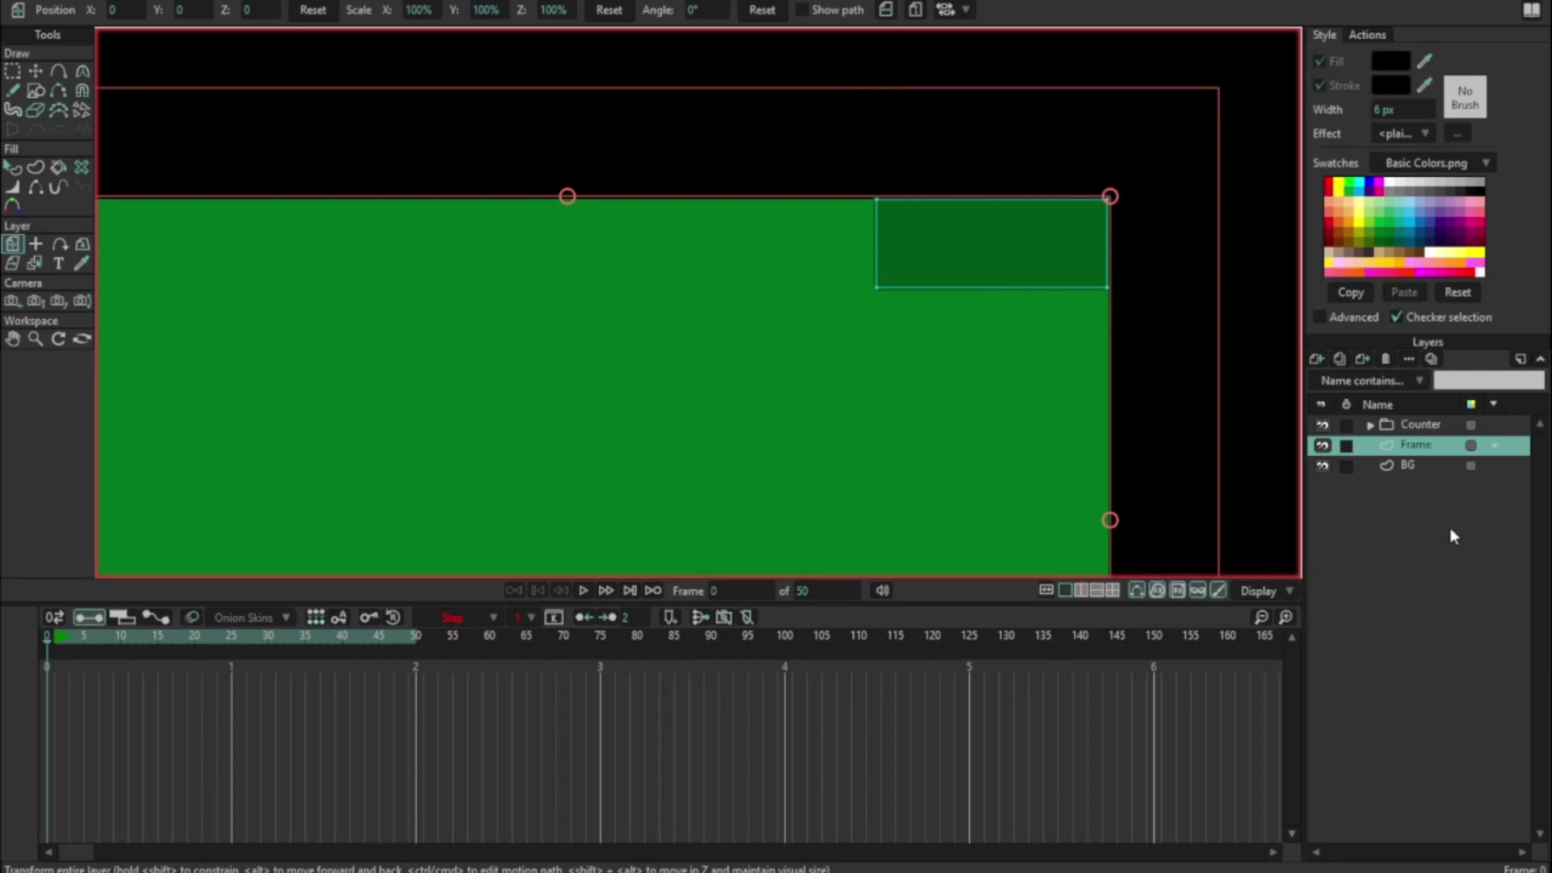
- Group the Counter and Frame layers into a collapsed group named 'Frame Counter'
click(1414, 429)
click(1422, 446)
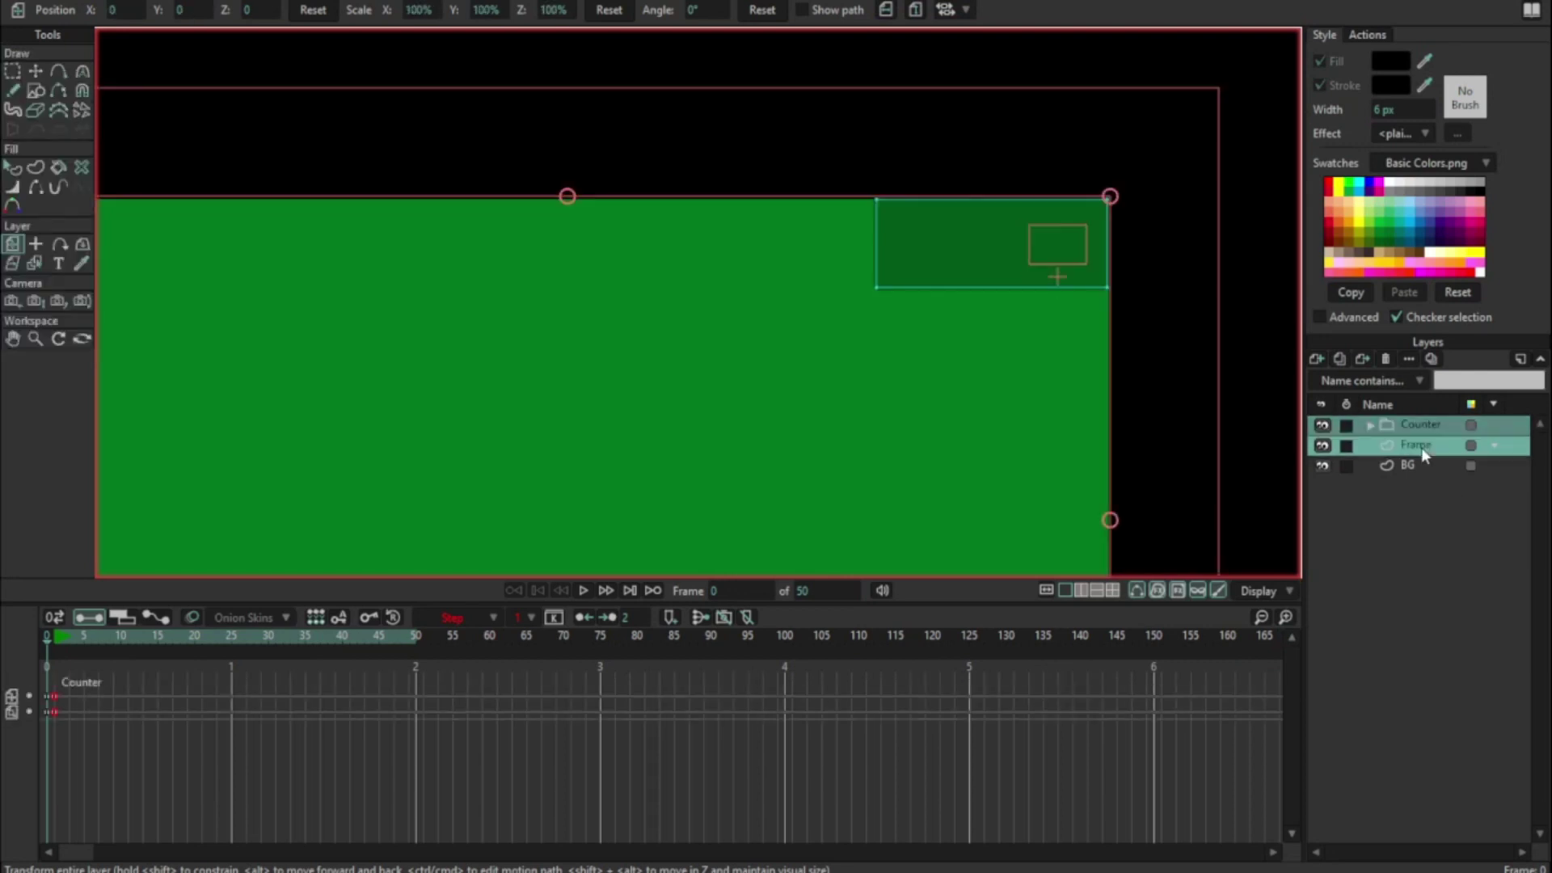
click(1317, 359)
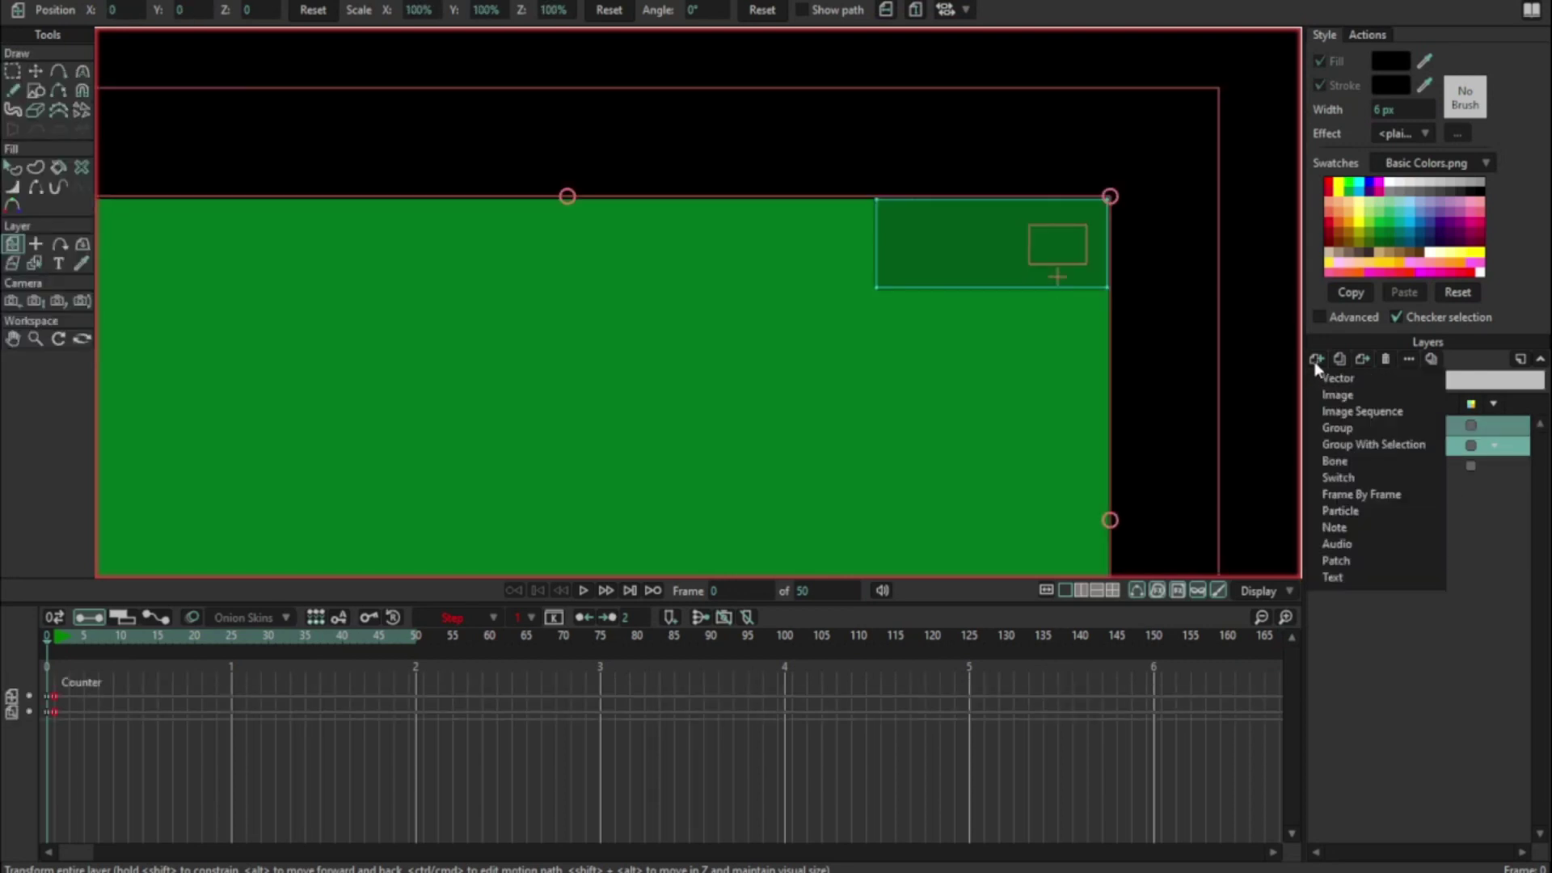
click(1370, 444)
text(F)
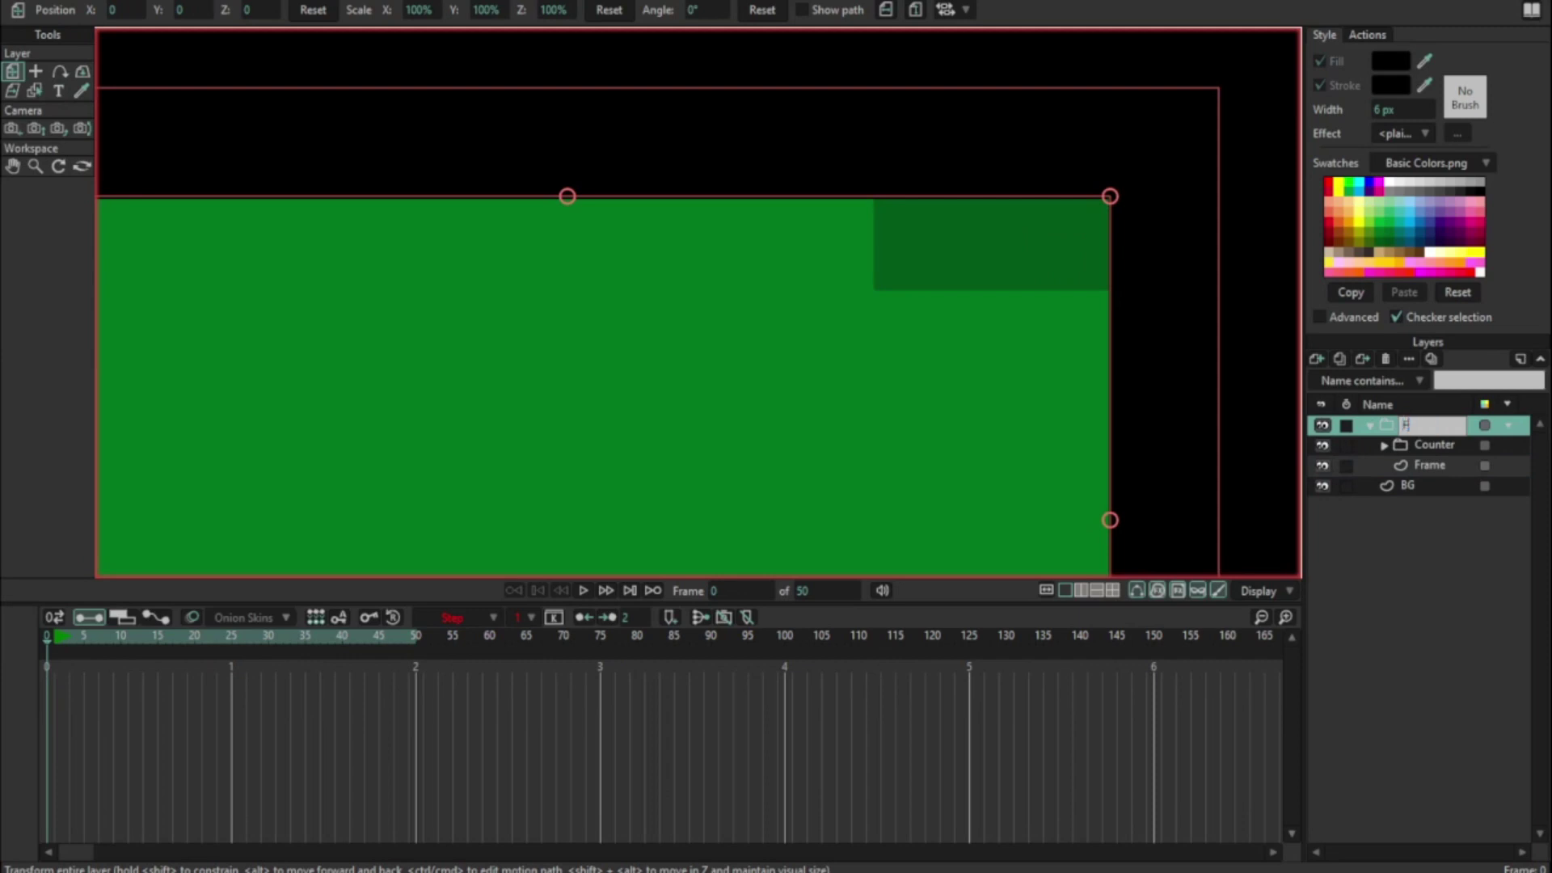
text(rame Coubnt)
key(Return)
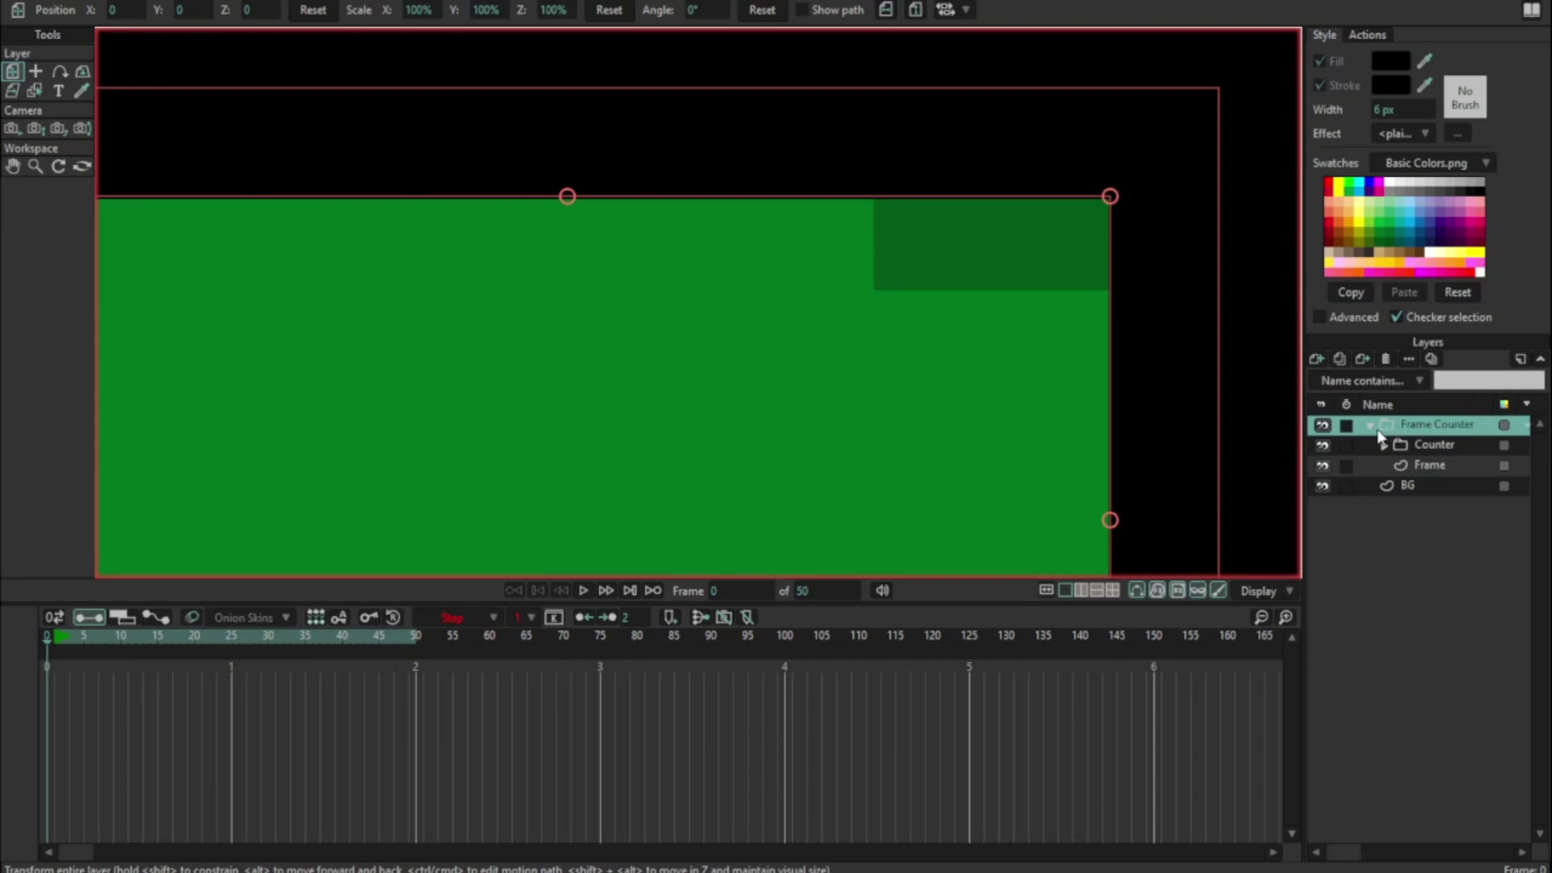
click(1372, 426)
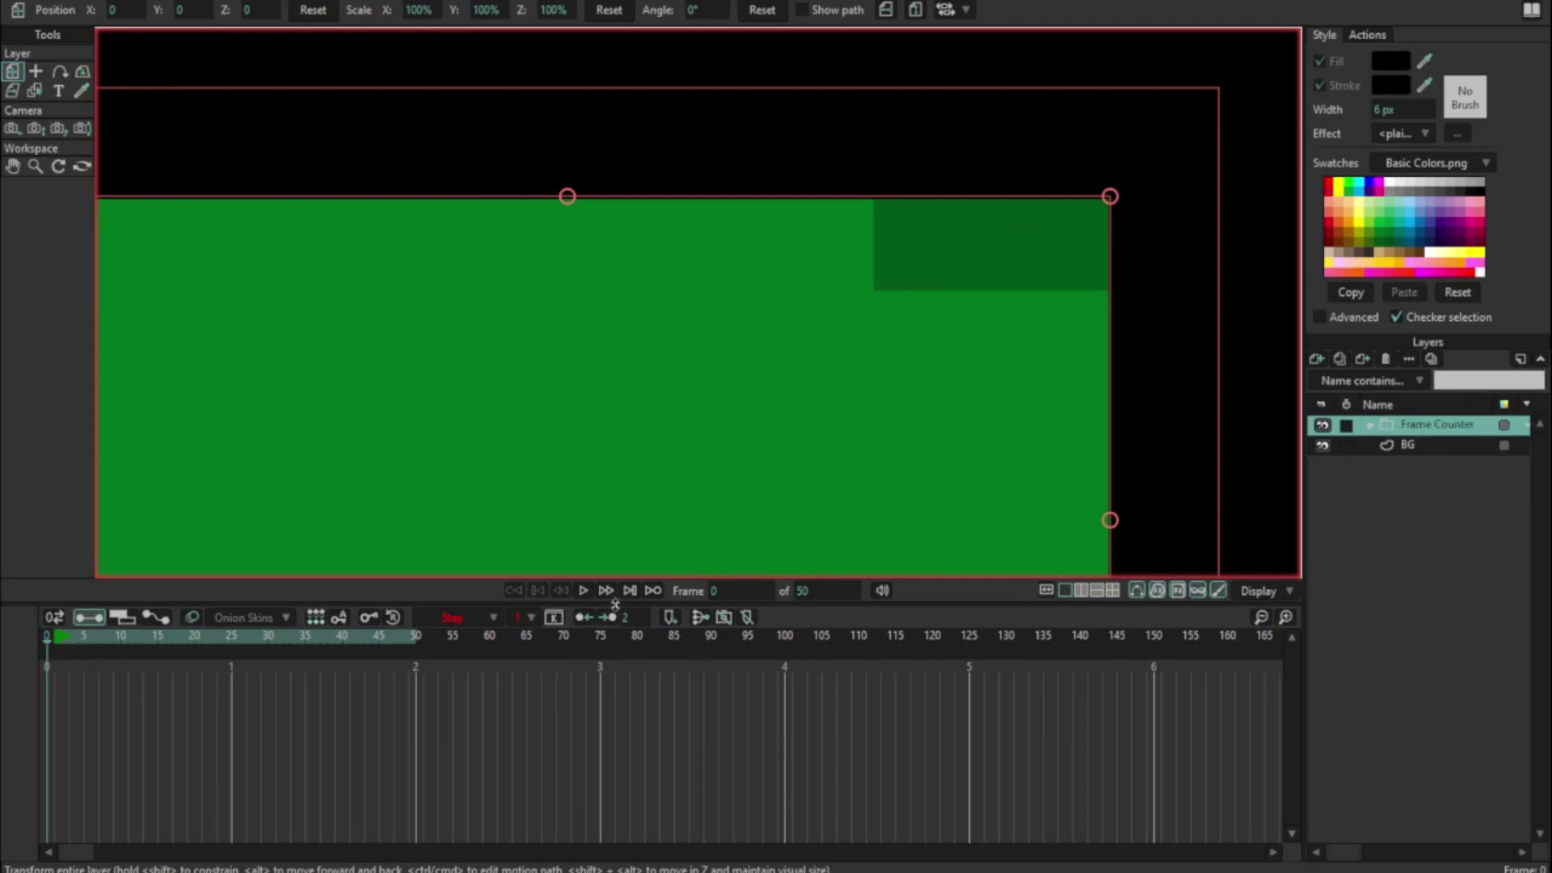
- Play the animation and watch the frame counter count up
click(583, 590)
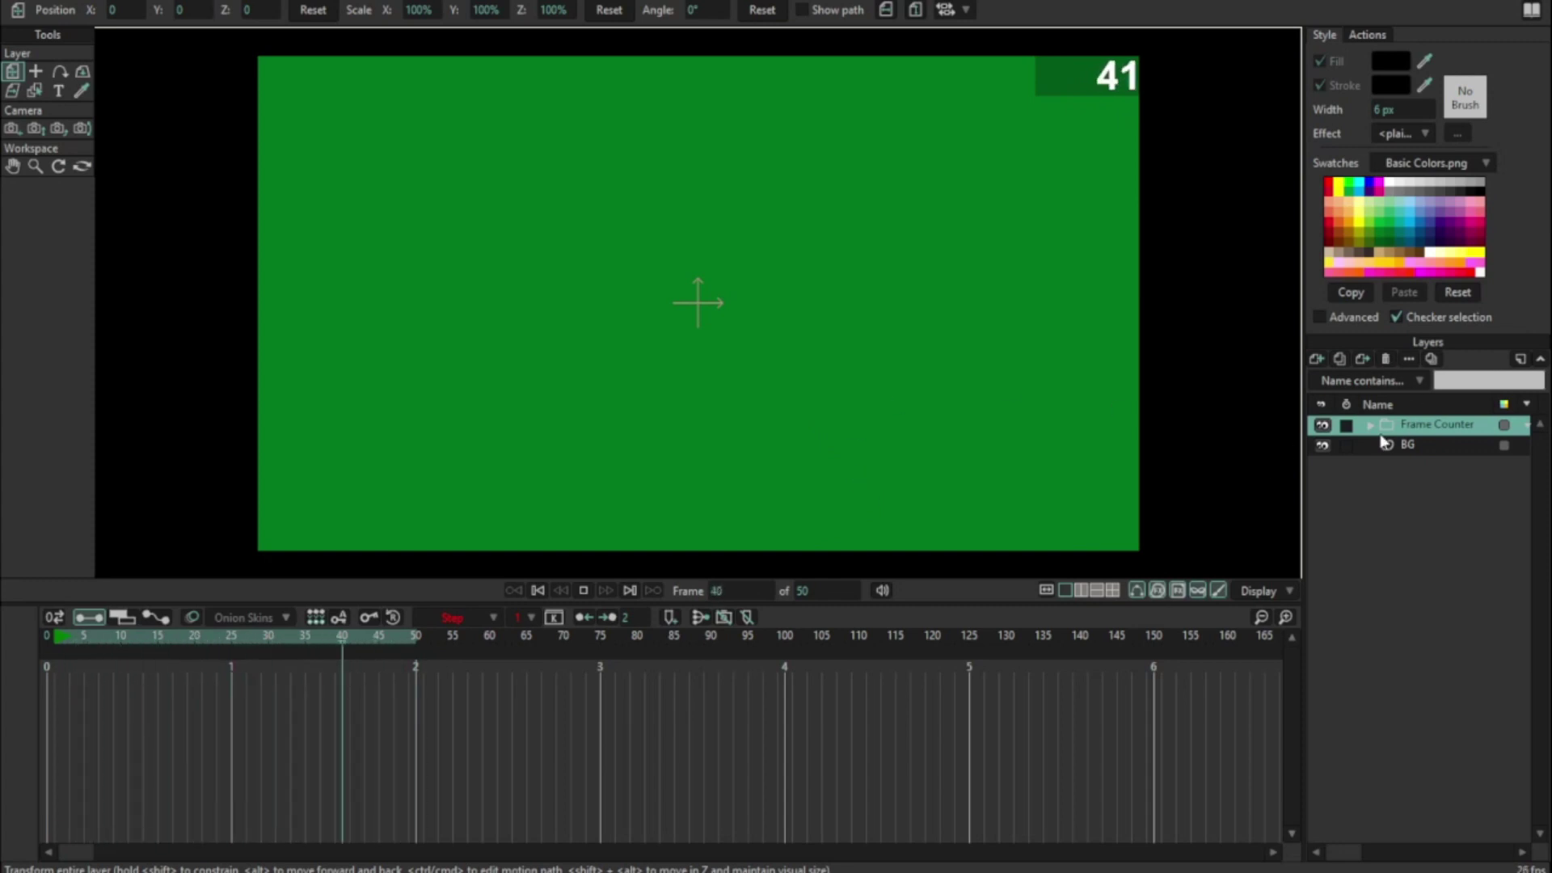
- Stop playback on frame 19, tick Don't render on the Frame Counter group, then select BG
click(891, 319)
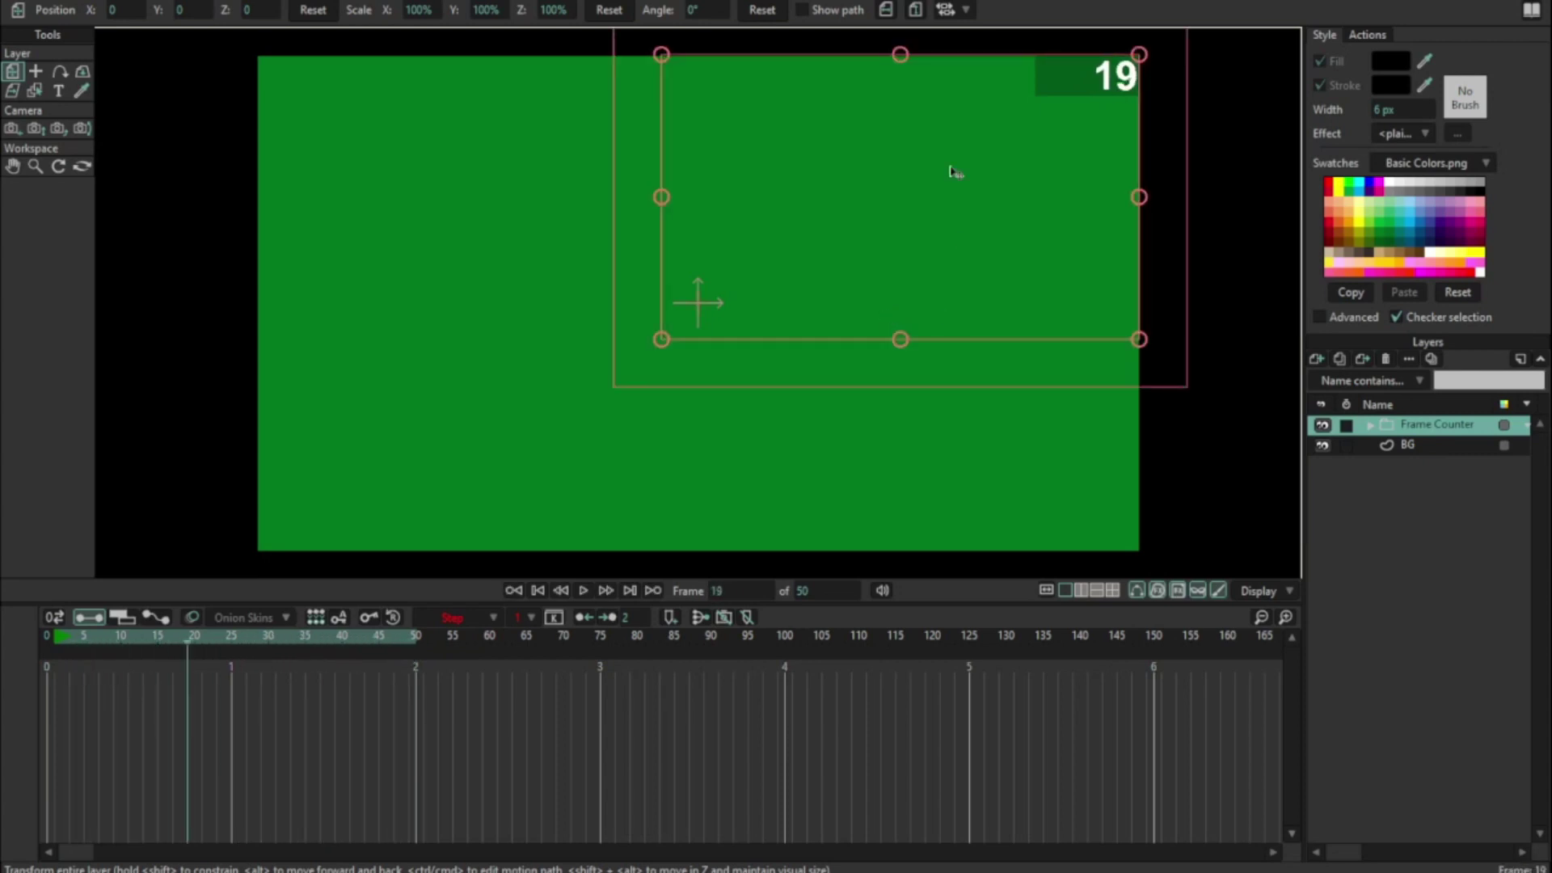
double_click(1436, 426)
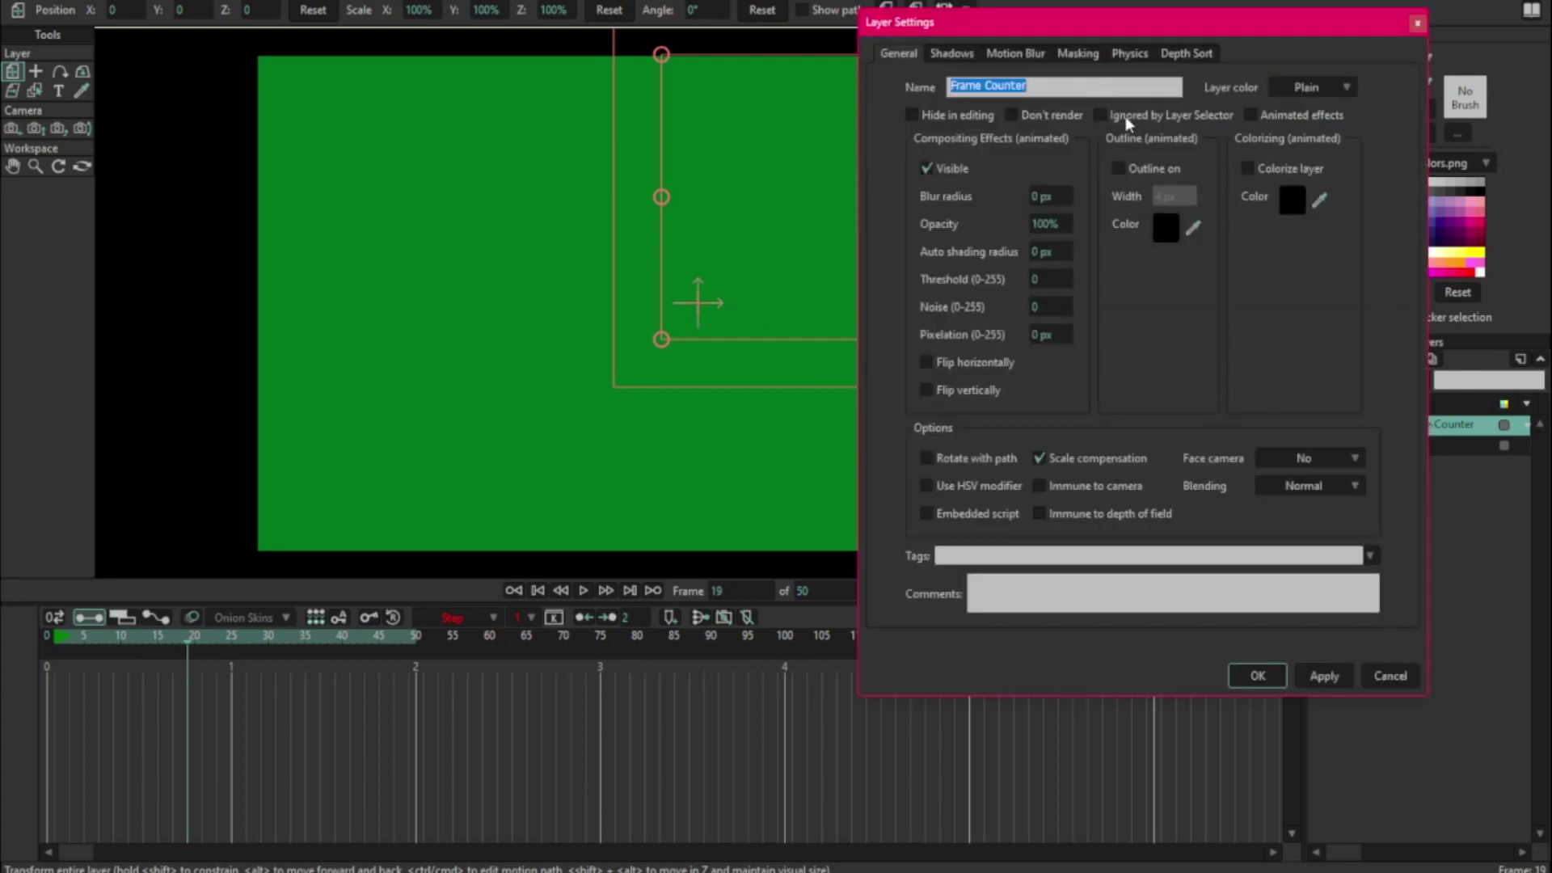
click(1011, 116)
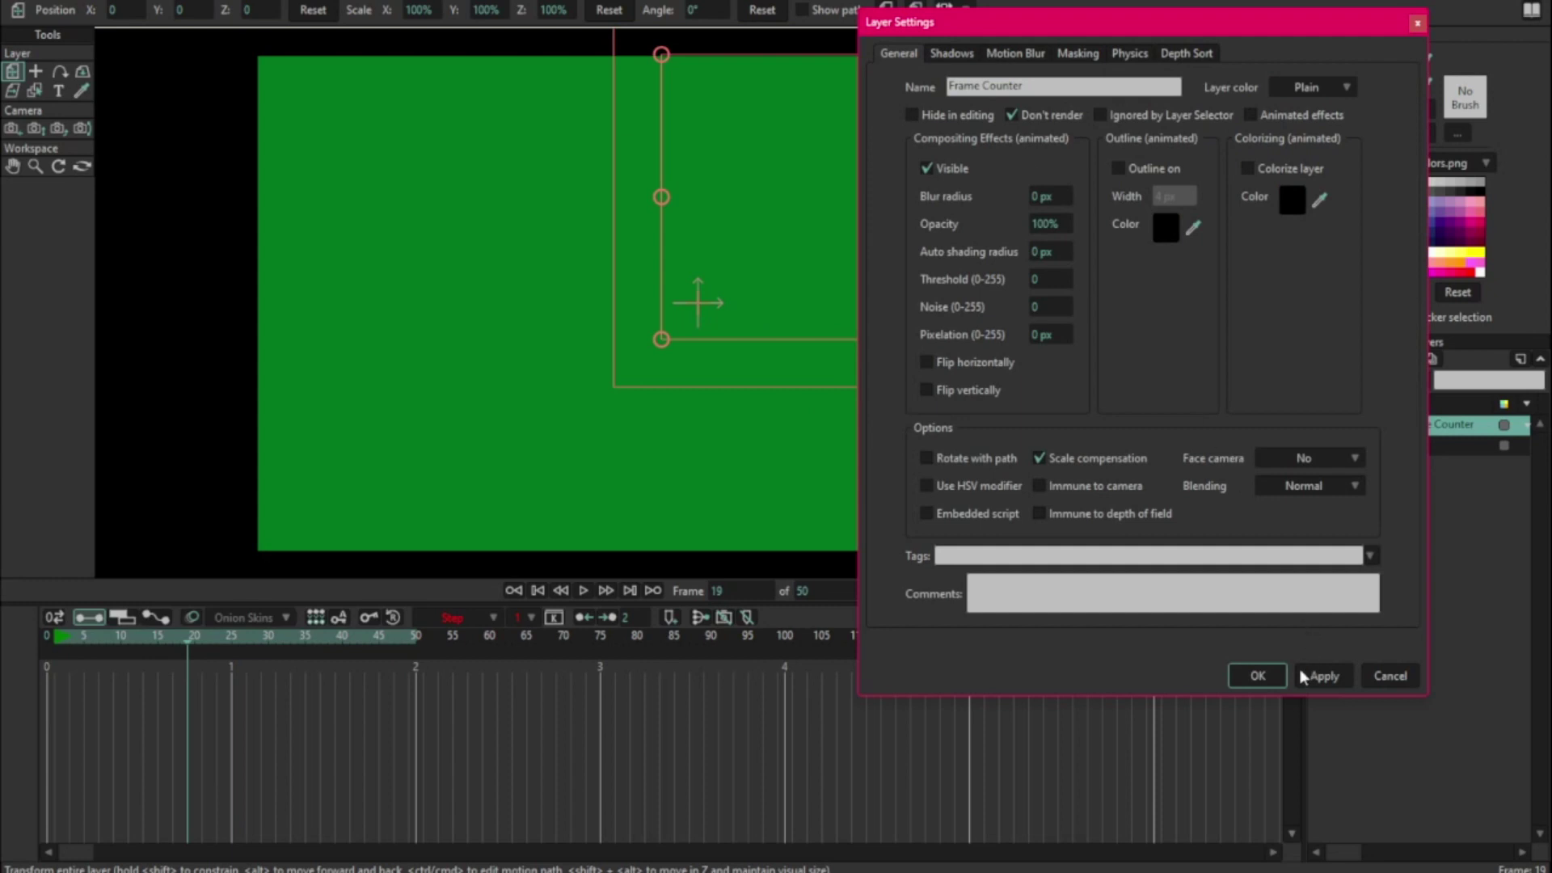
click(1280, 680)
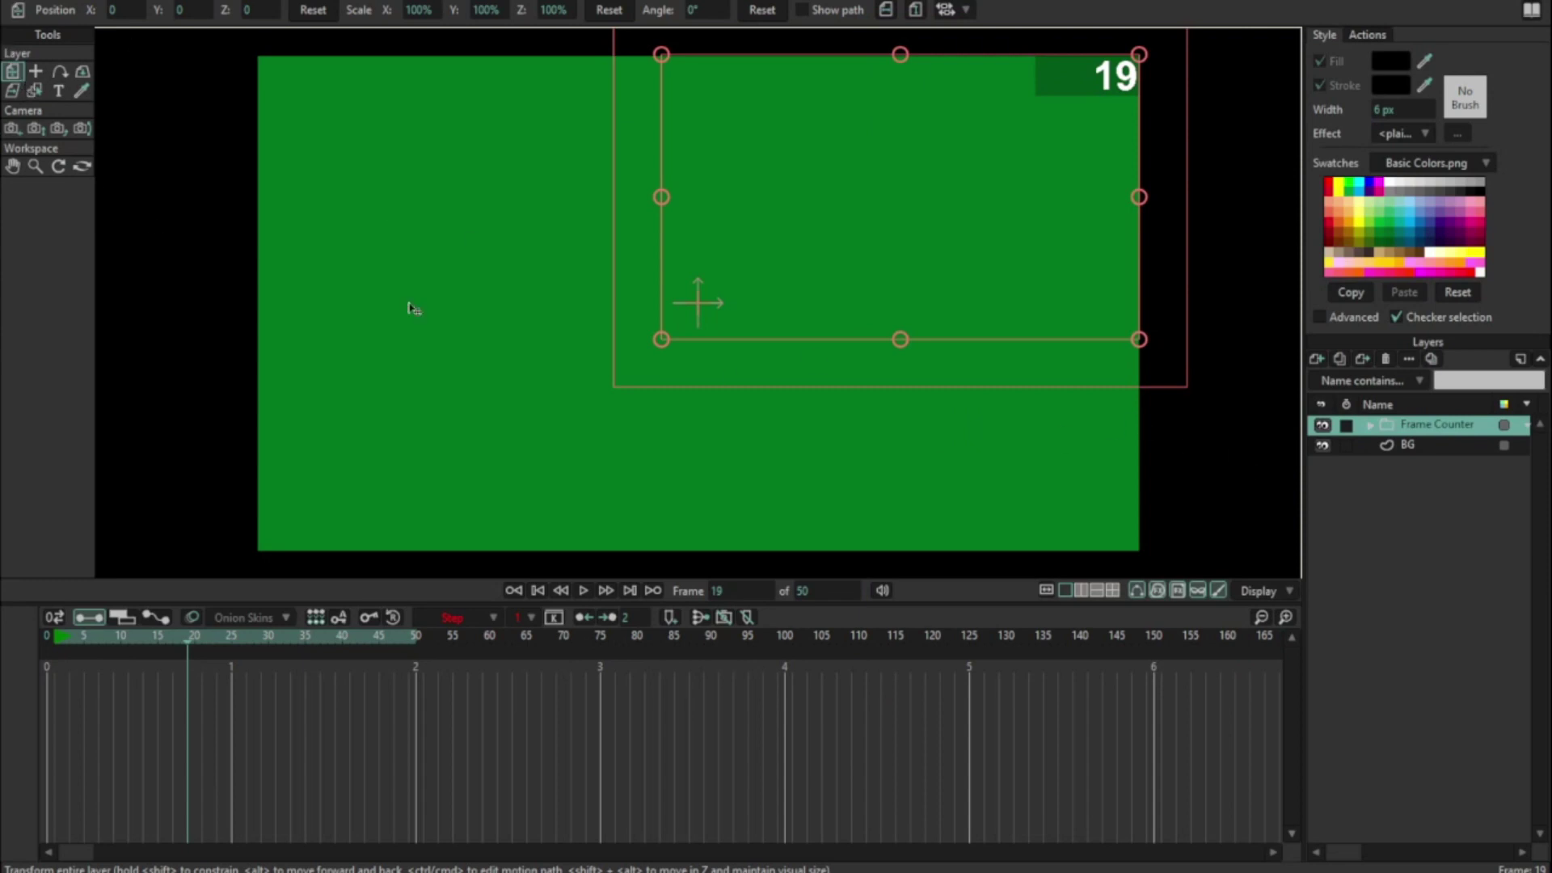
click(1445, 447)
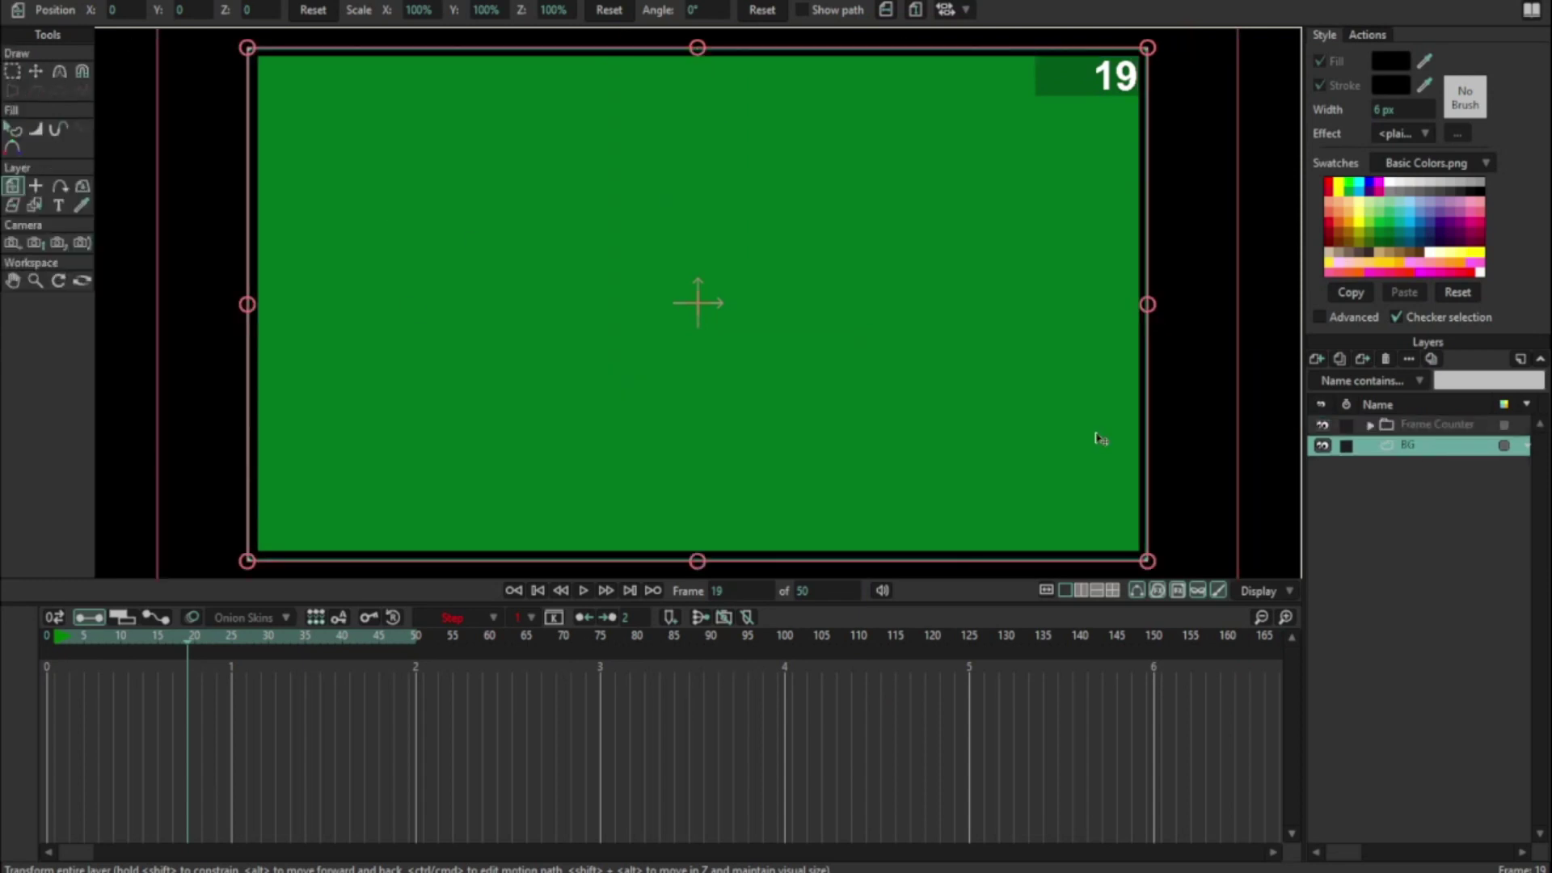
click(15, 71)
click(48, 1)
mouse_move(20, 3)
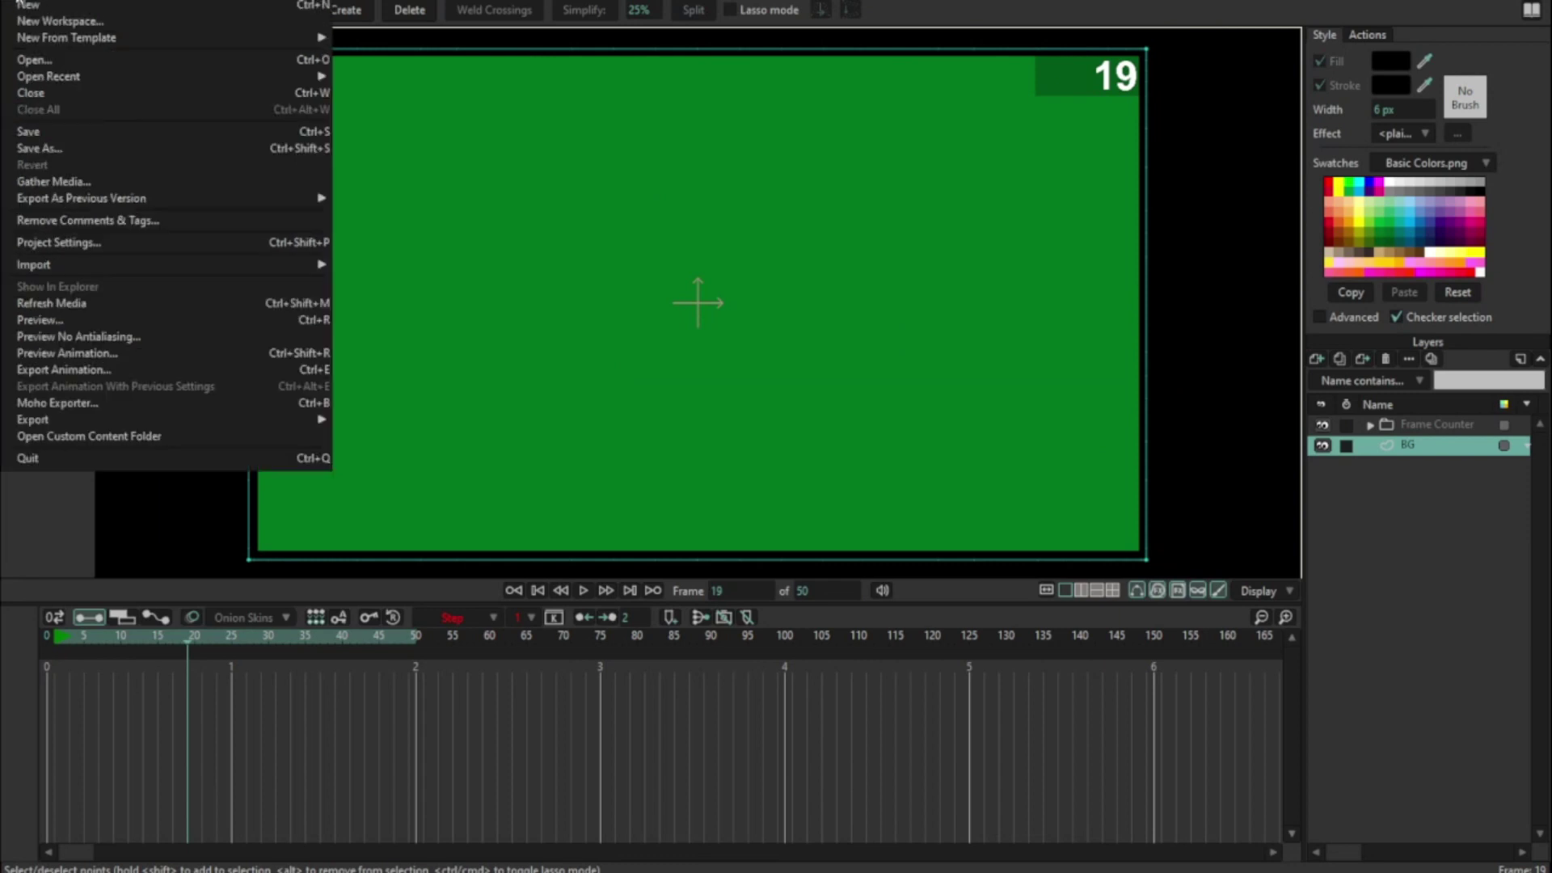
click(47, 351)
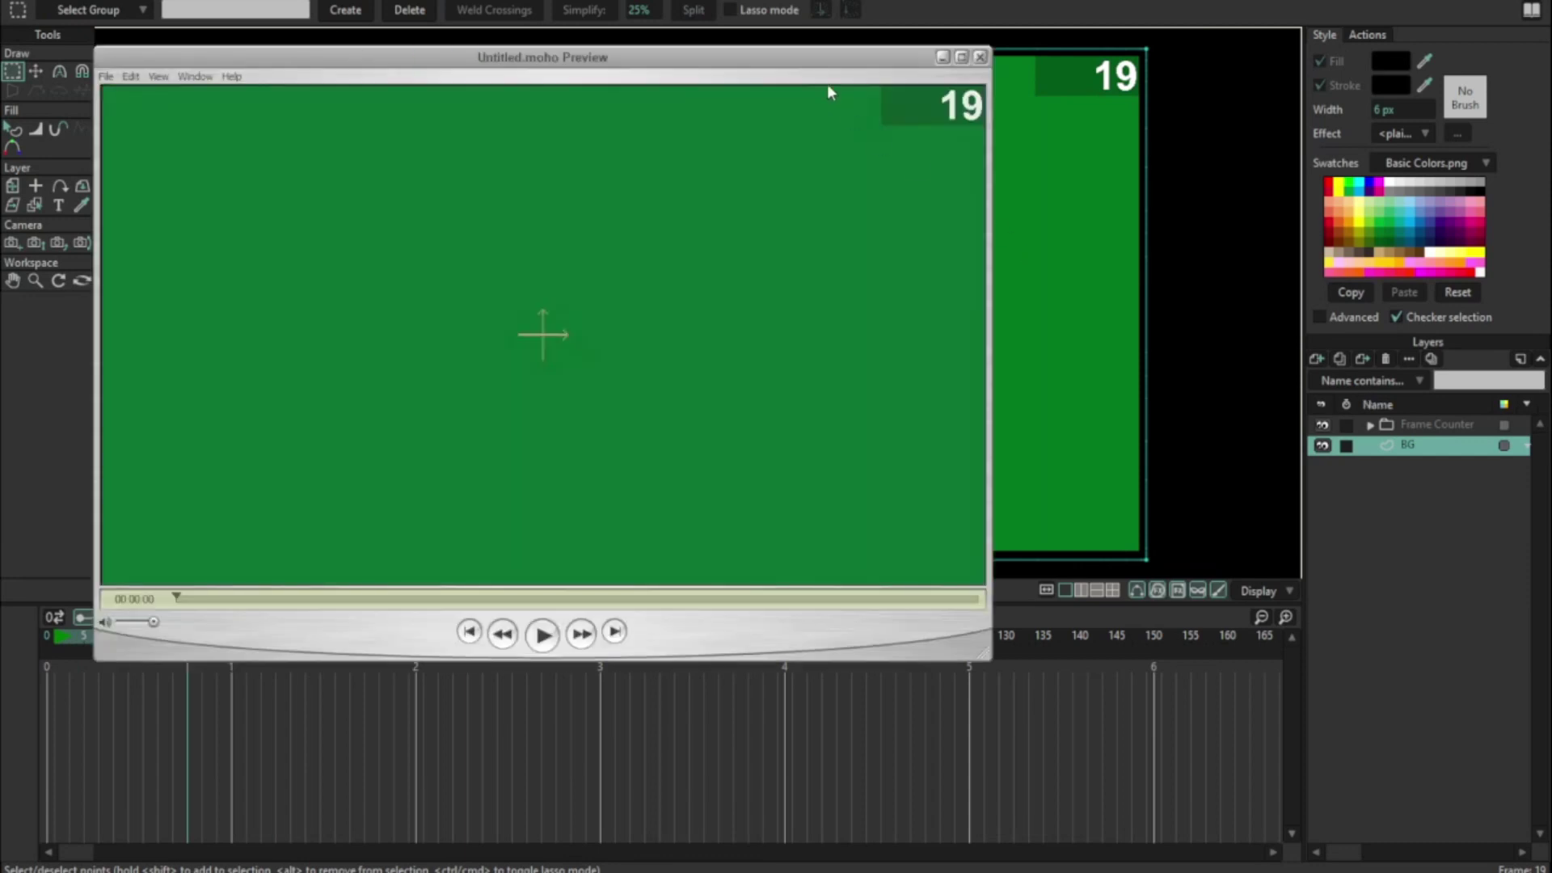
drag(827, 85, 1090, 112)
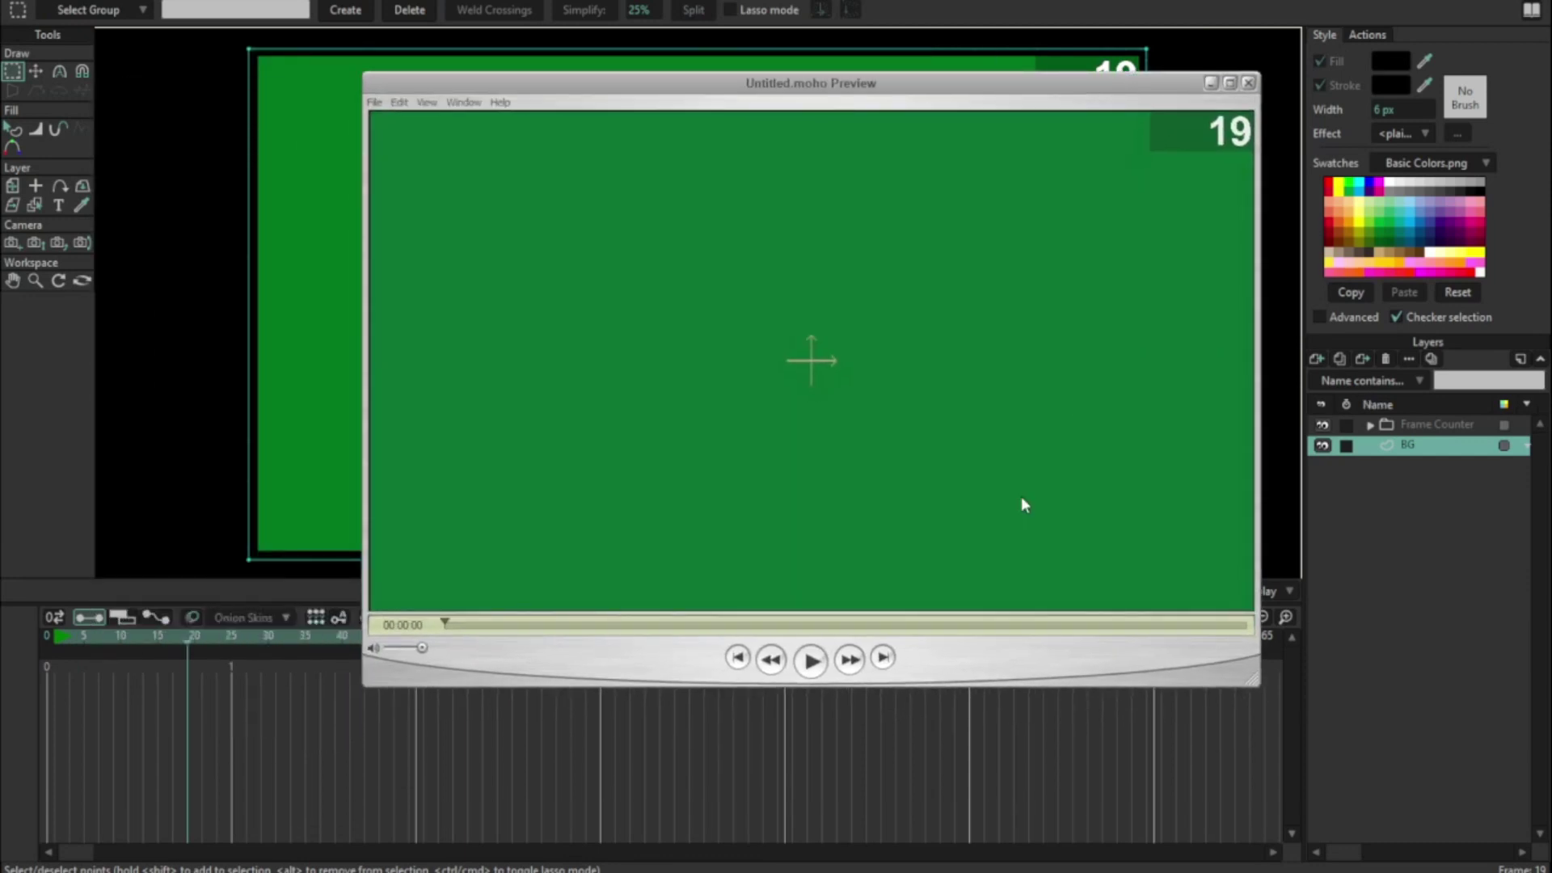
click(811, 660)
click(813, 662)
click(1249, 83)
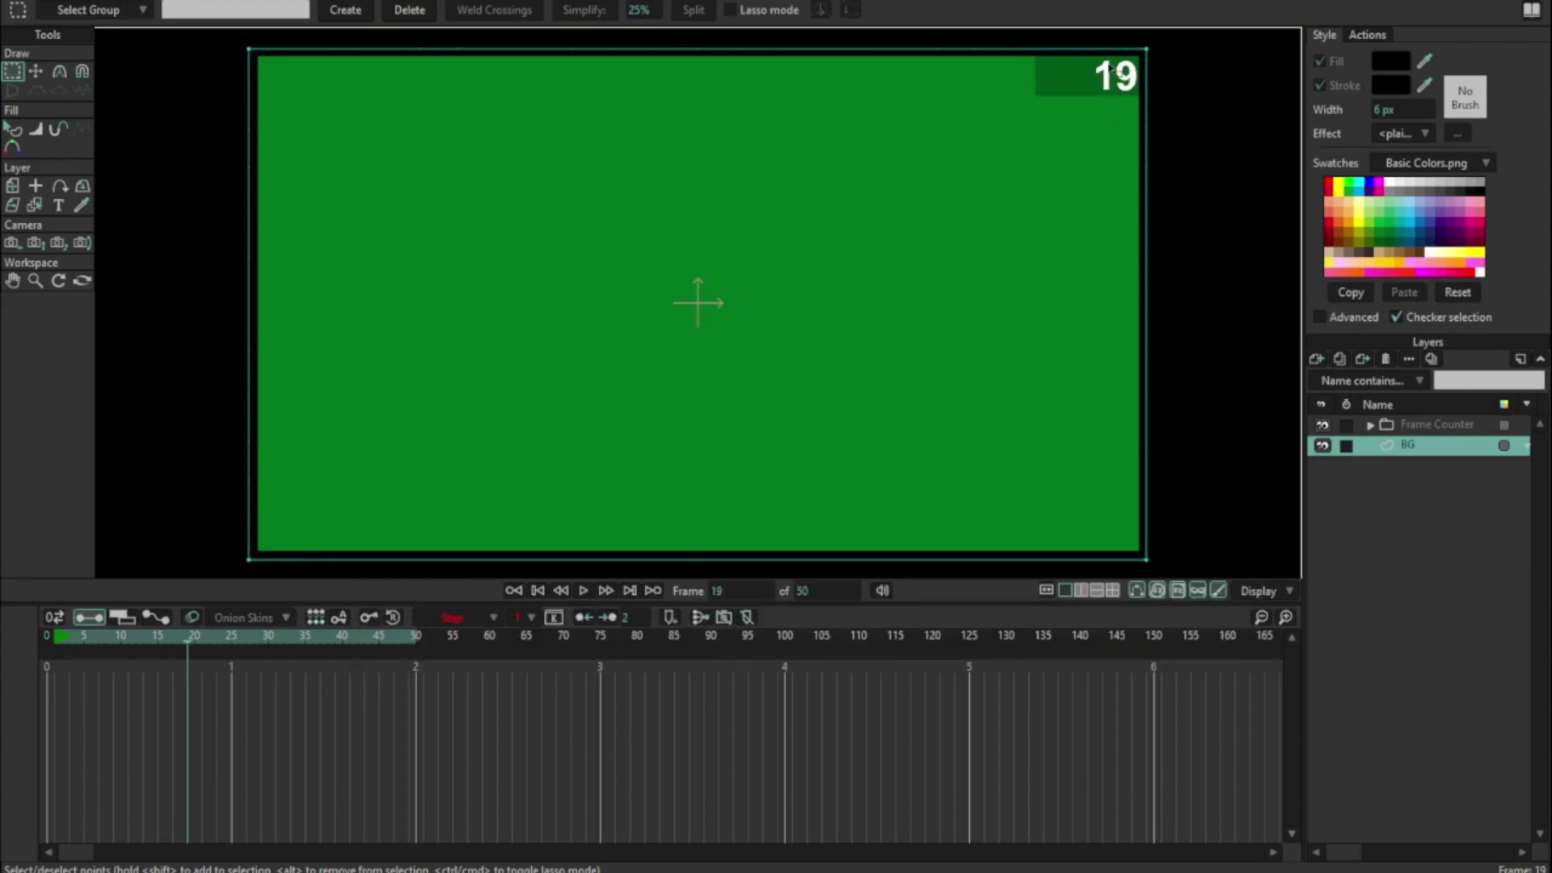
- Switch off Don't render in the Frame Counter group's layer settings
click(1426, 430)
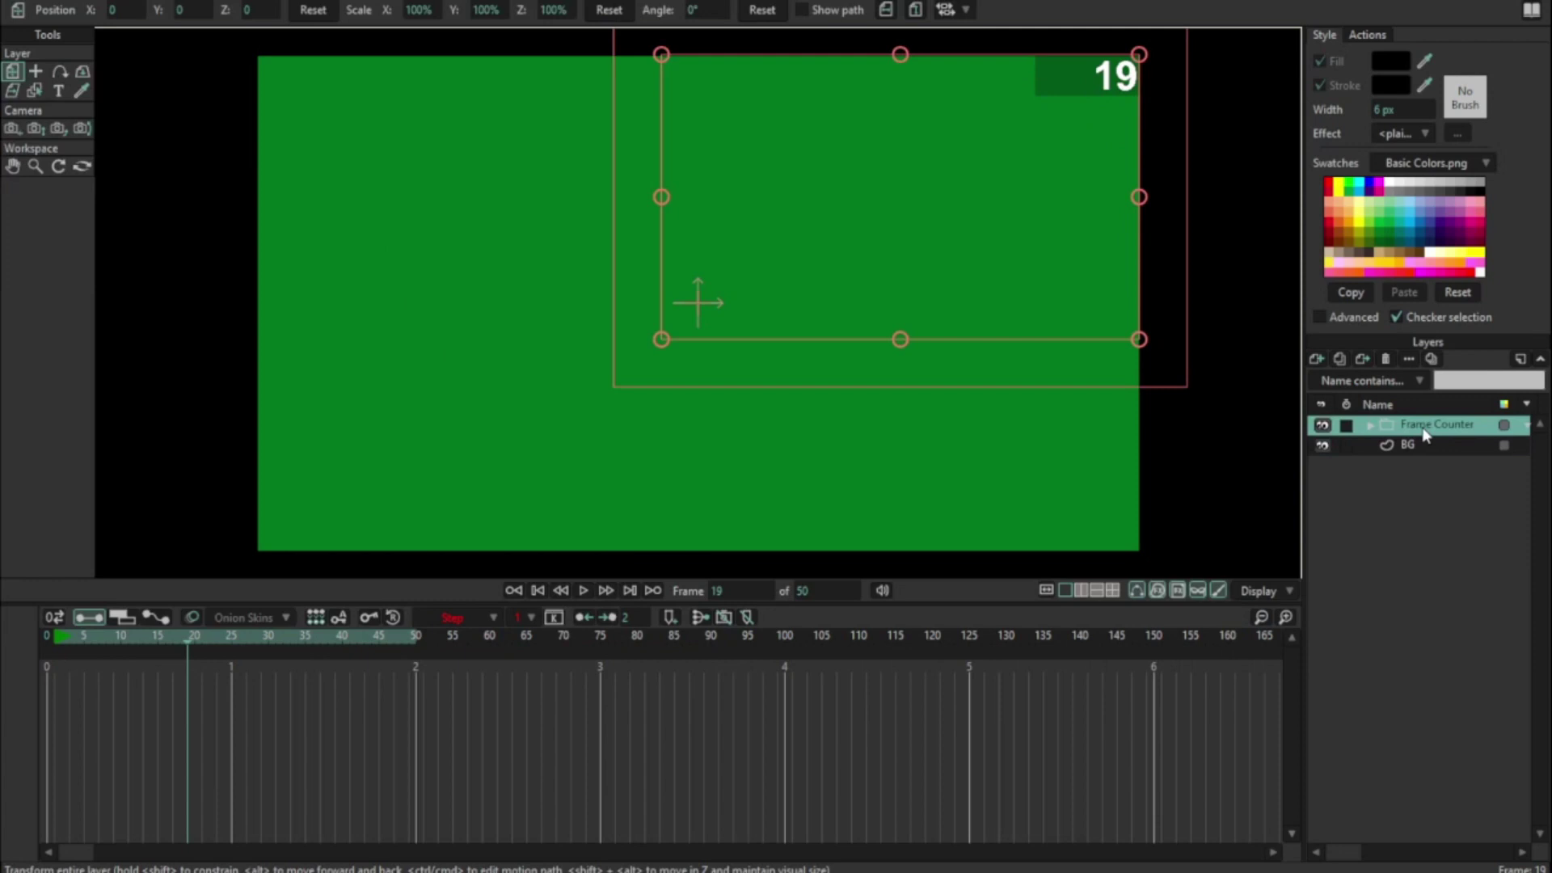
click(1413, 445)
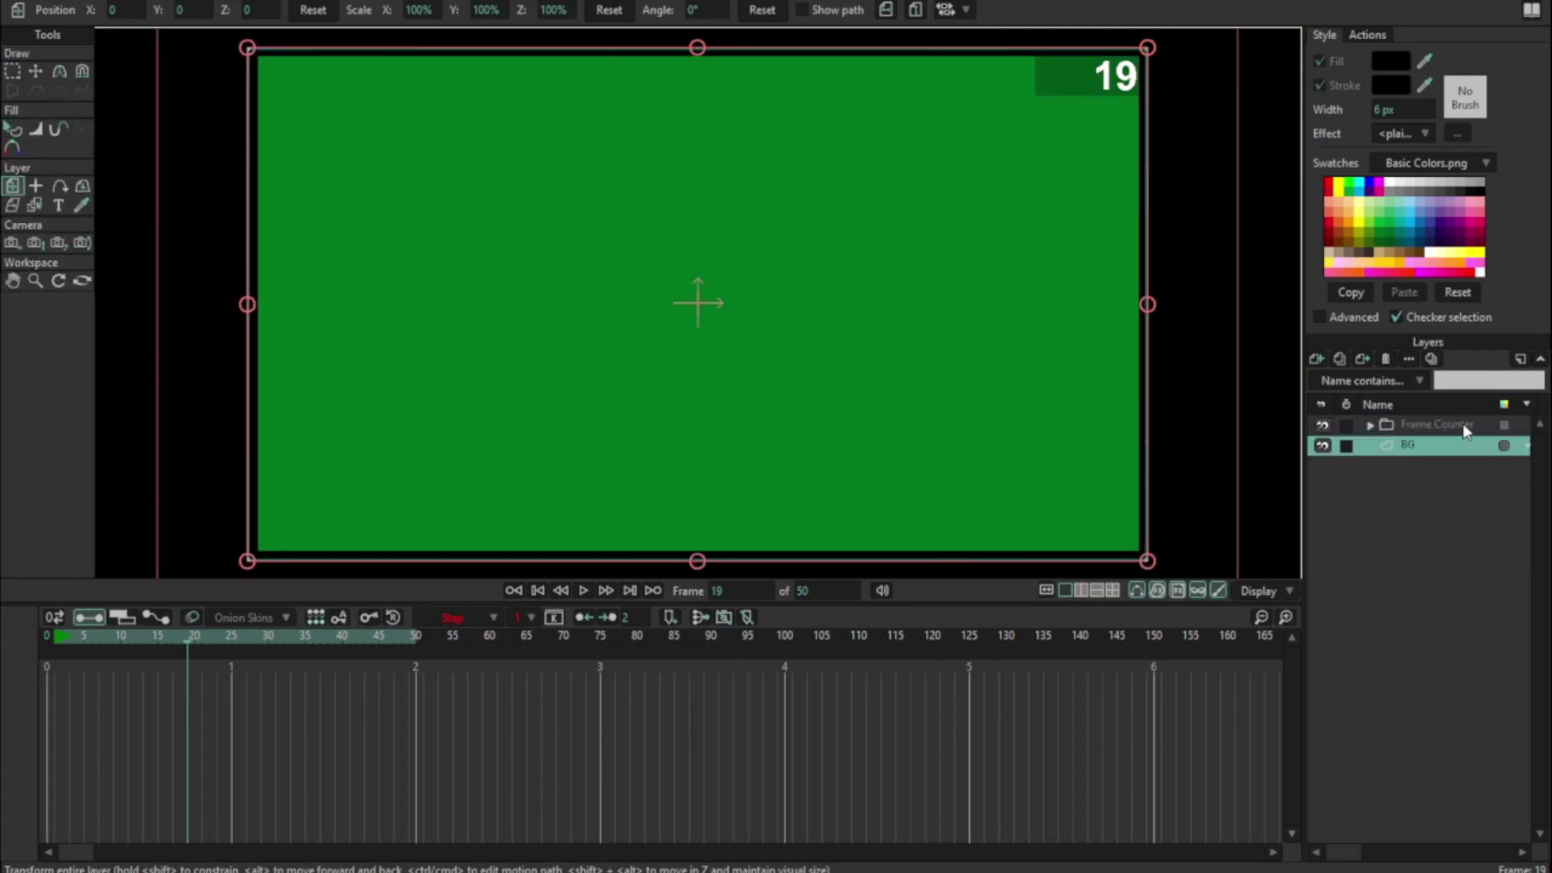
double_click(1433, 424)
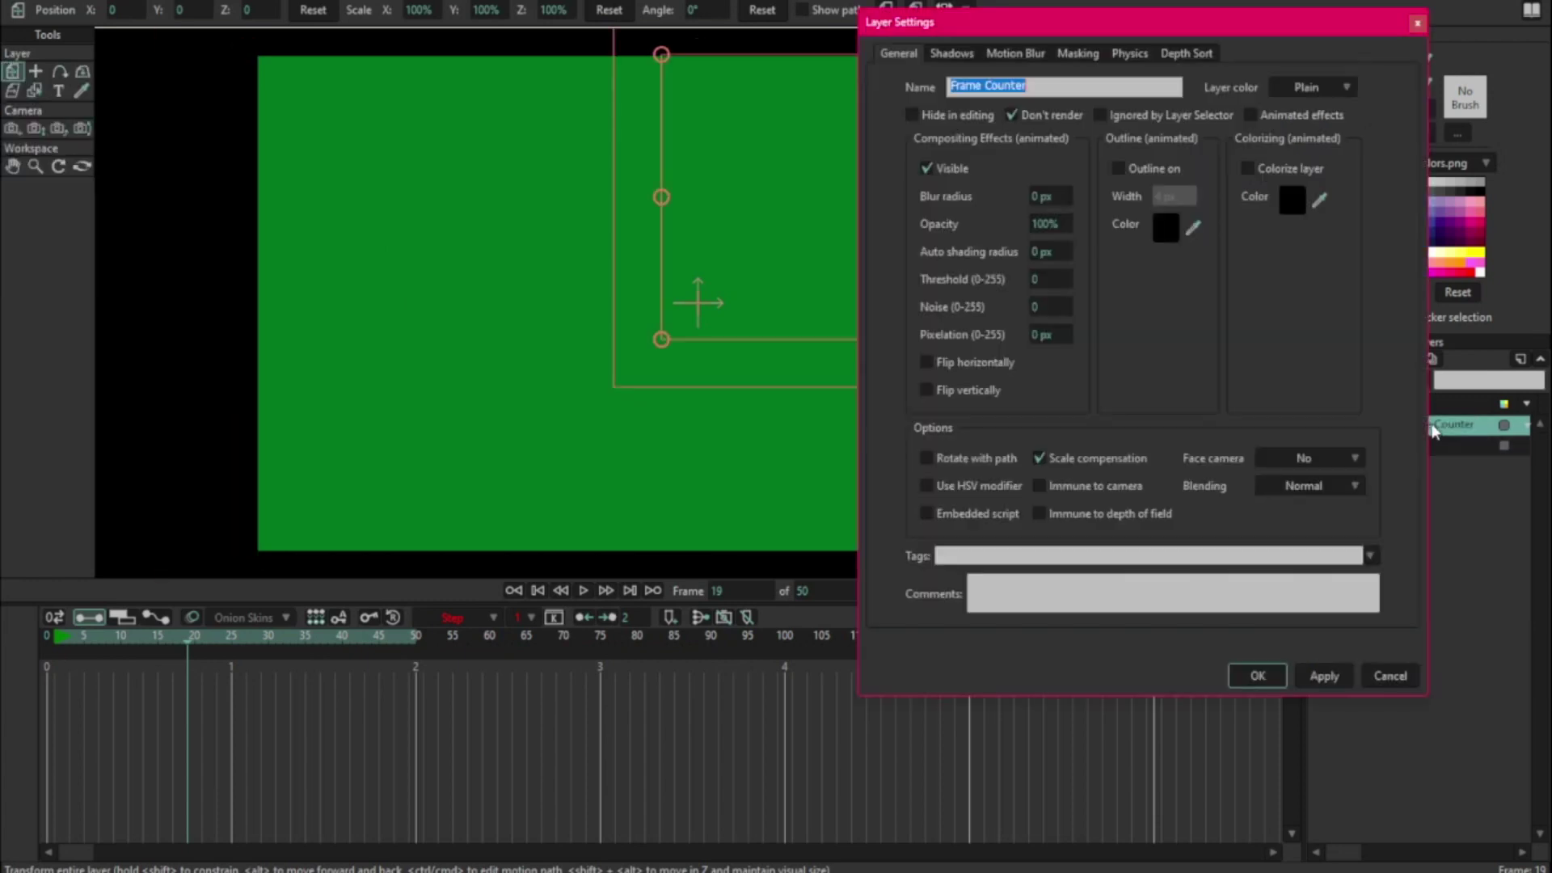
click(1020, 115)
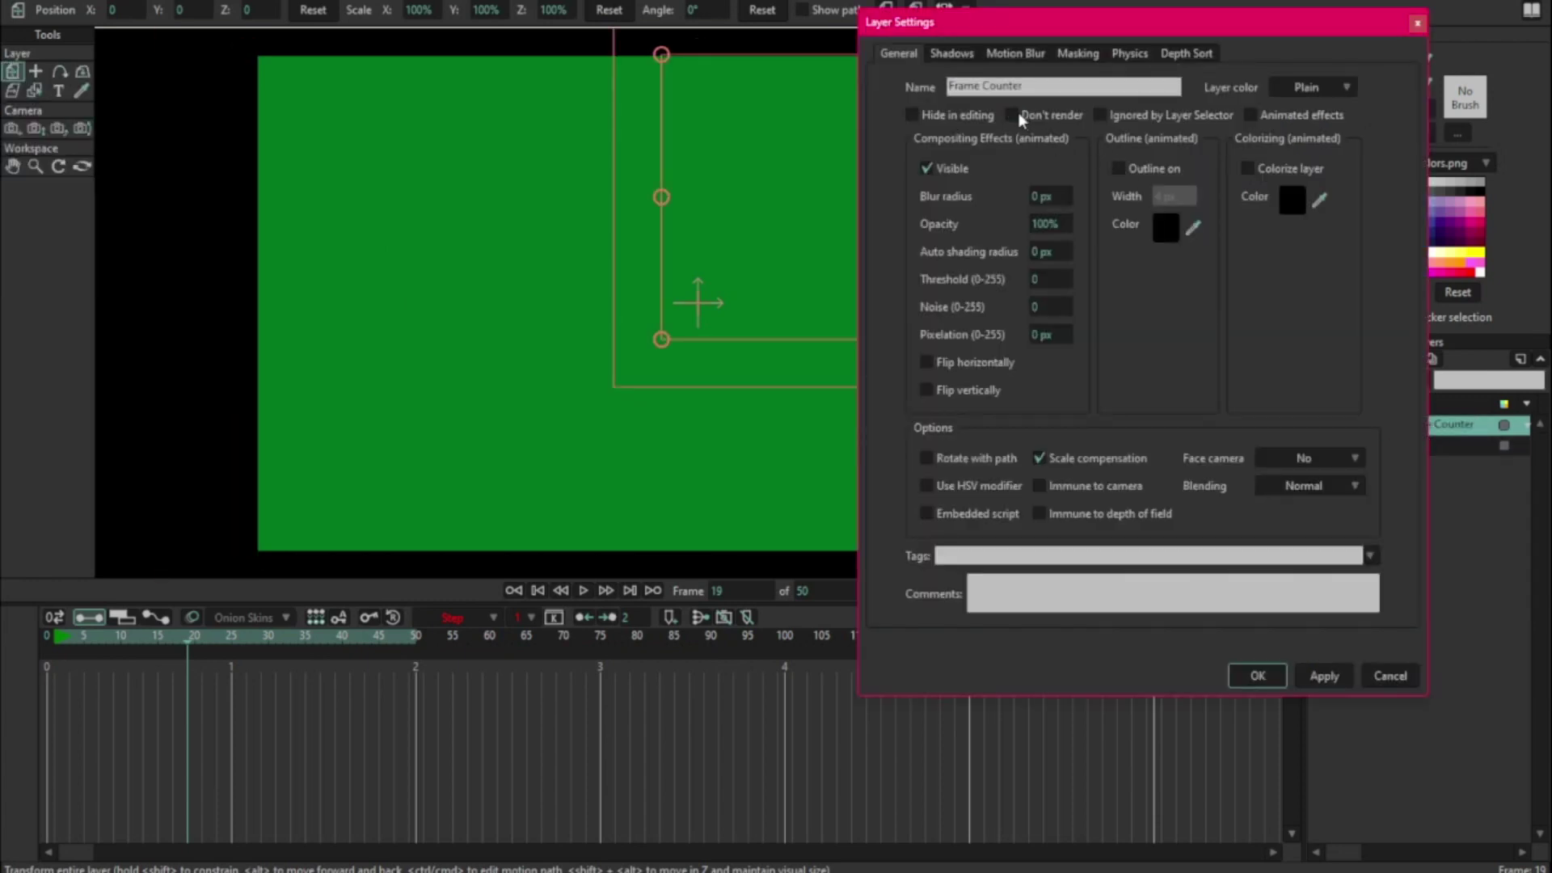
click(1269, 679)
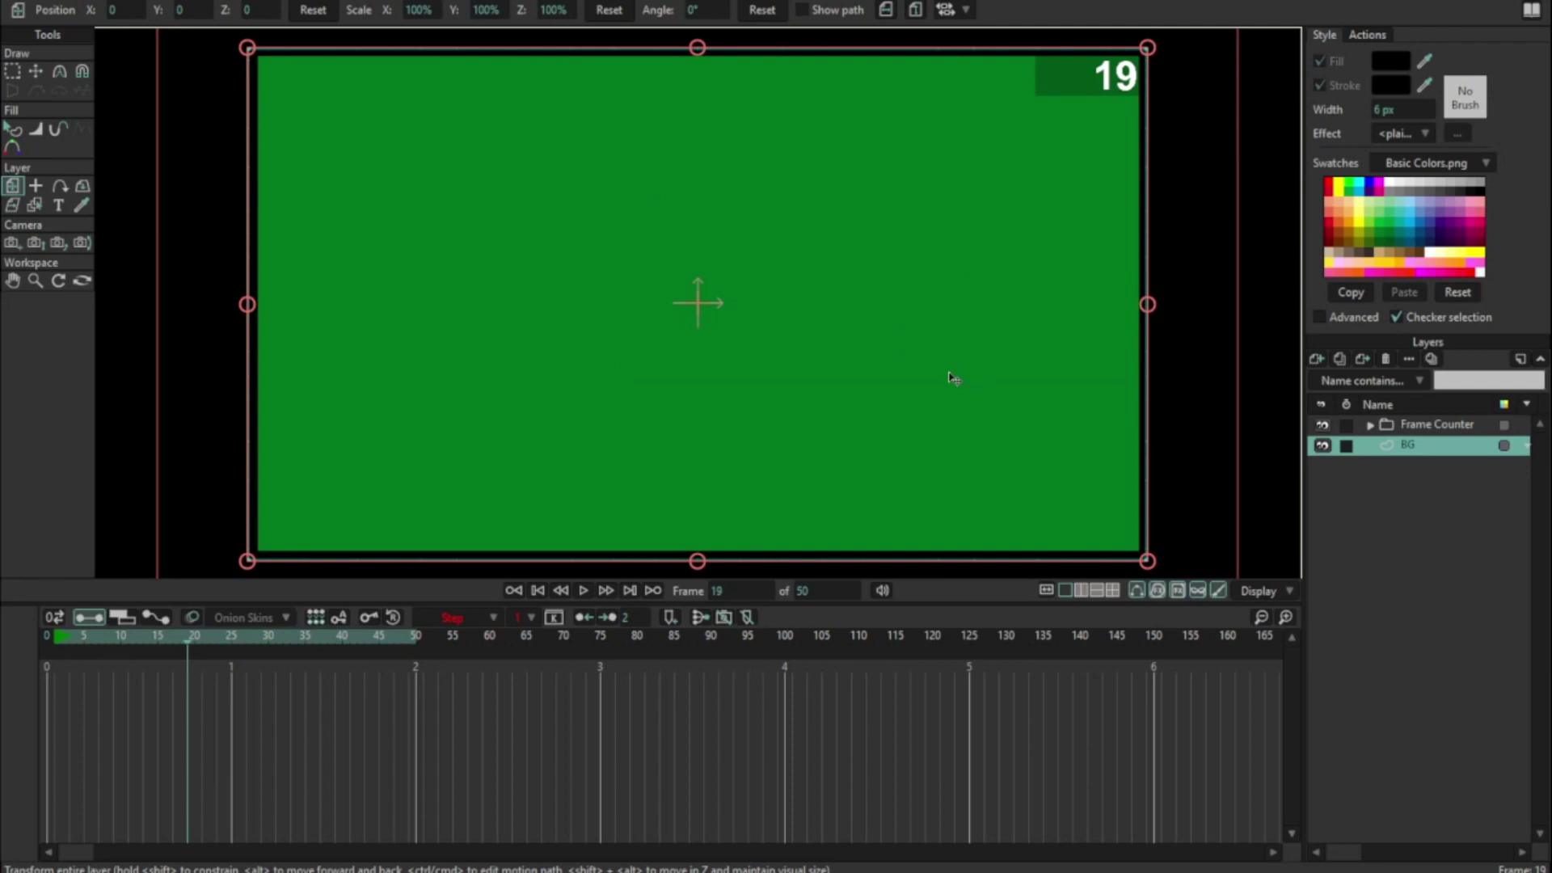
- Play the animation so the counter box shows the frame number counting up
click(585, 590)
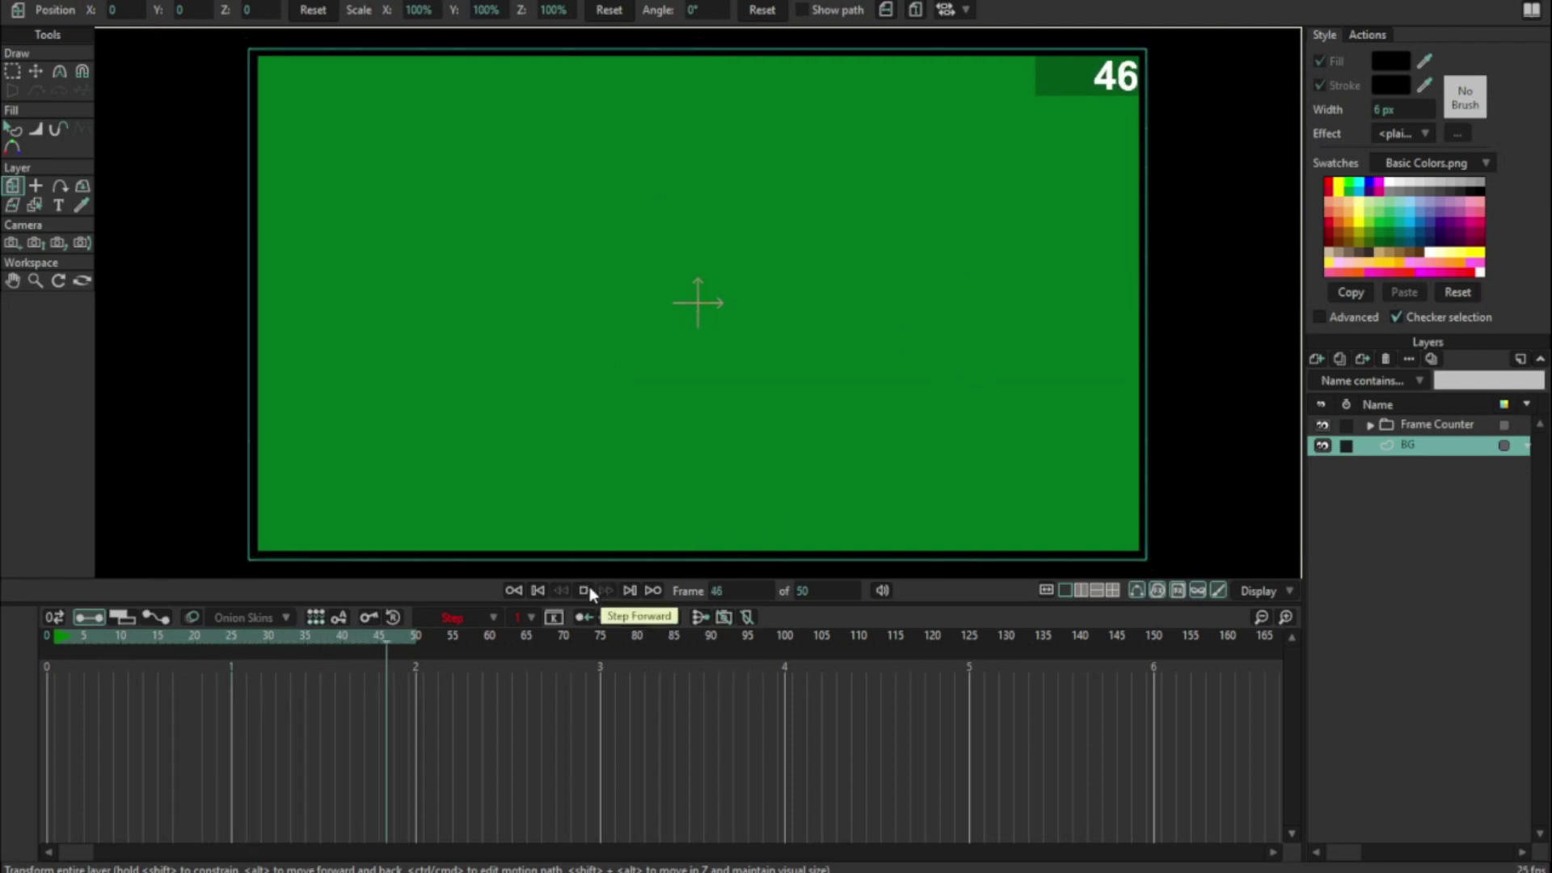